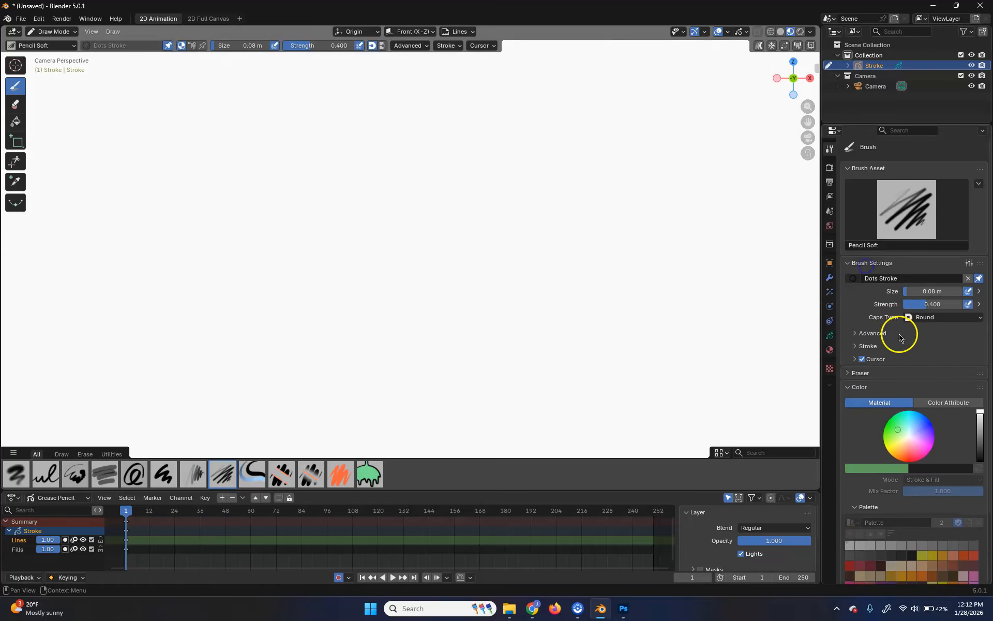
Step: Draw a wavy test stroke across the canvas with the Pencil Soft brush and undo it
{"action": "left_click", "coordinate": [415, 47]}
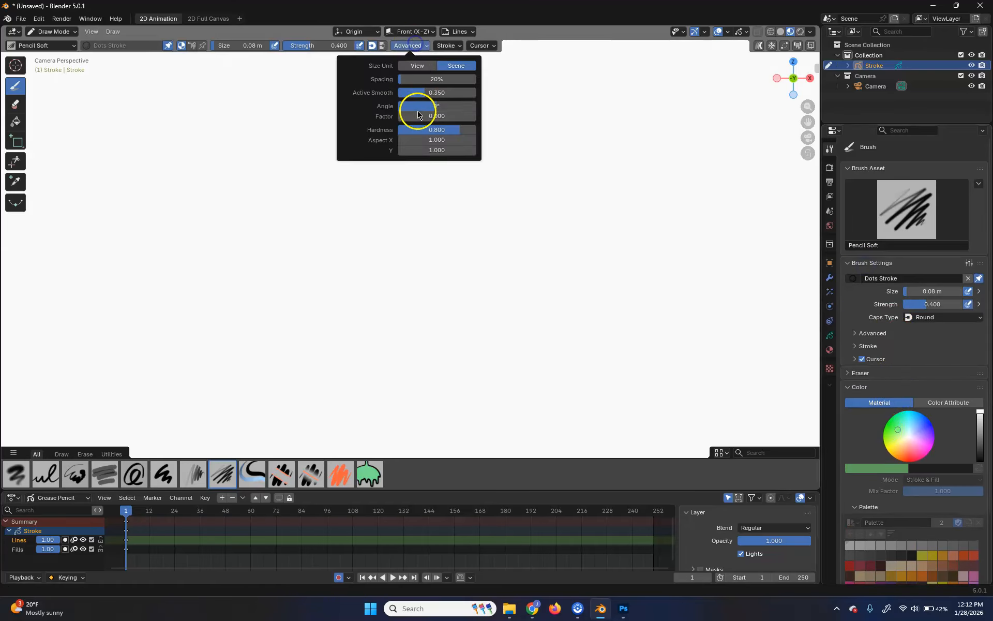
{"action": "mouse_move", "coordinate": [450, 44]}
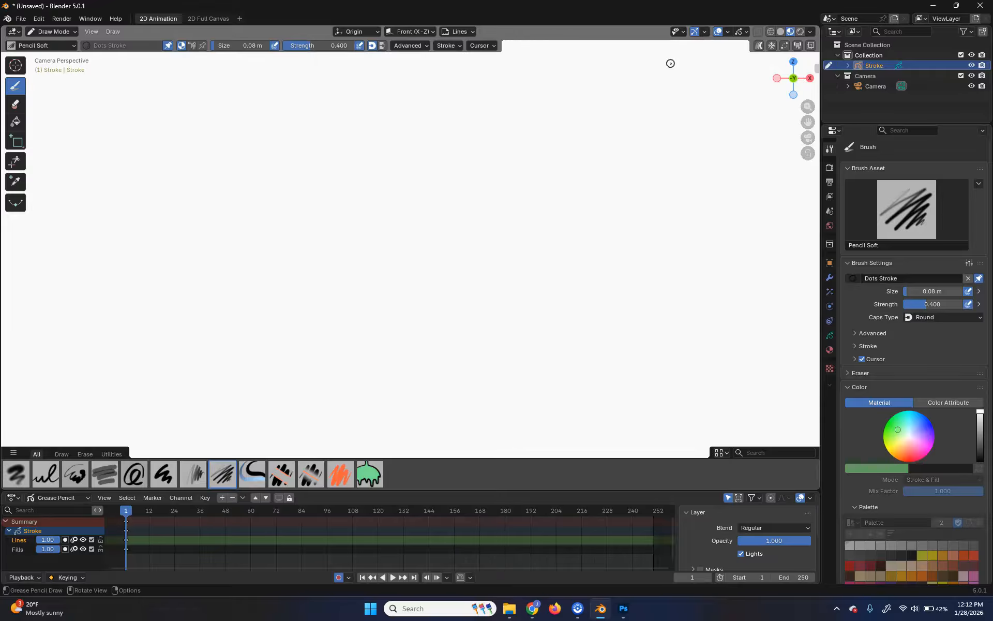
{"action": "mouse_move", "coordinate": [321, 285]}
{"action": "left_mouse_down"}
{"action": "mouse_move", "coordinate": [368, 192]}
{"action": "mouse_move", "coordinate": [521, 244]}
{"action": "mouse_move", "coordinate": [615, 304]}
{"action": "left_mouse_up"}
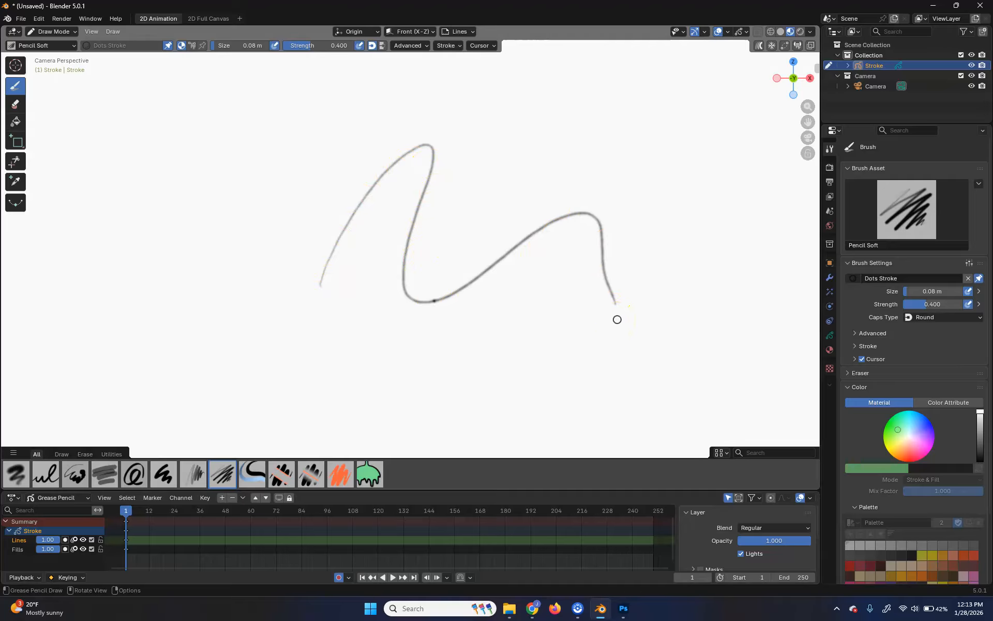
{"action": "key", "text": "ctrl+z"}
Step: Draw two wavy test strokes with the Ink Pen Rough brush and undo both
{"action": "left_click", "coordinate": [75, 473]}
{"action": "mouse_move", "coordinate": [192, 310]}
{"action": "left_mouse_down"}
{"action": "mouse_move", "coordinate": [332, 122]}
{"action": "mouse_move", "coordinate": [489, 297]}
{"action": "mouse_move", "coordinate": [678, 250]}
{"action": "left_mouse_up"}
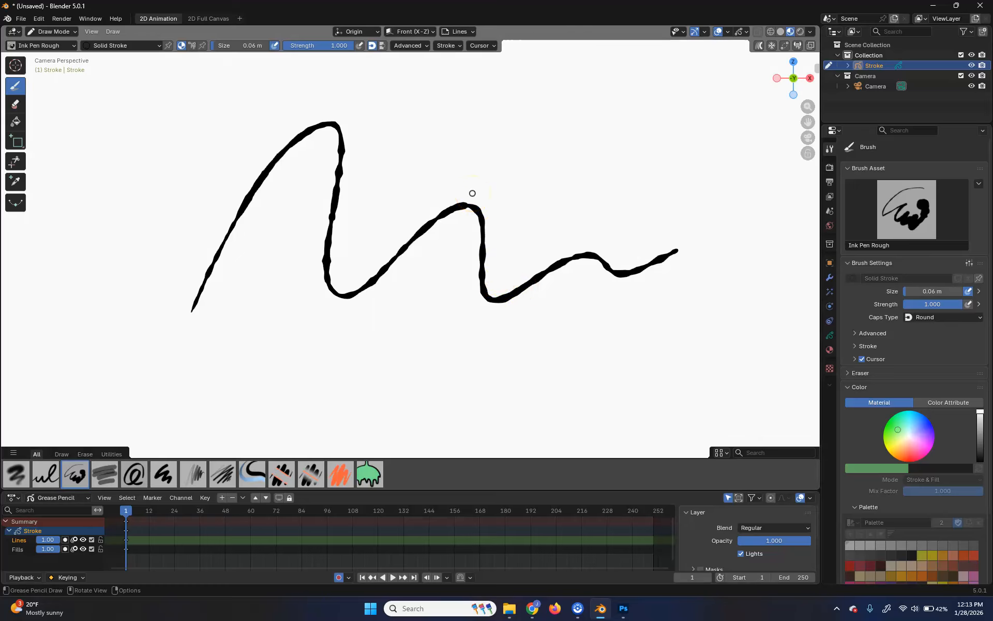
{"action": "mouse_move", "coordinate": [204, 391]}
{"action": "left_mouse_down"}
{"action": "mouse_move", "coordinate": [243, 348]}
{"action": "mouse_move", "coordinate": [631, 359]}
{"action": "mouse_move", "coordinate": [694, 340]}
{"action": "left_mouse_up"}
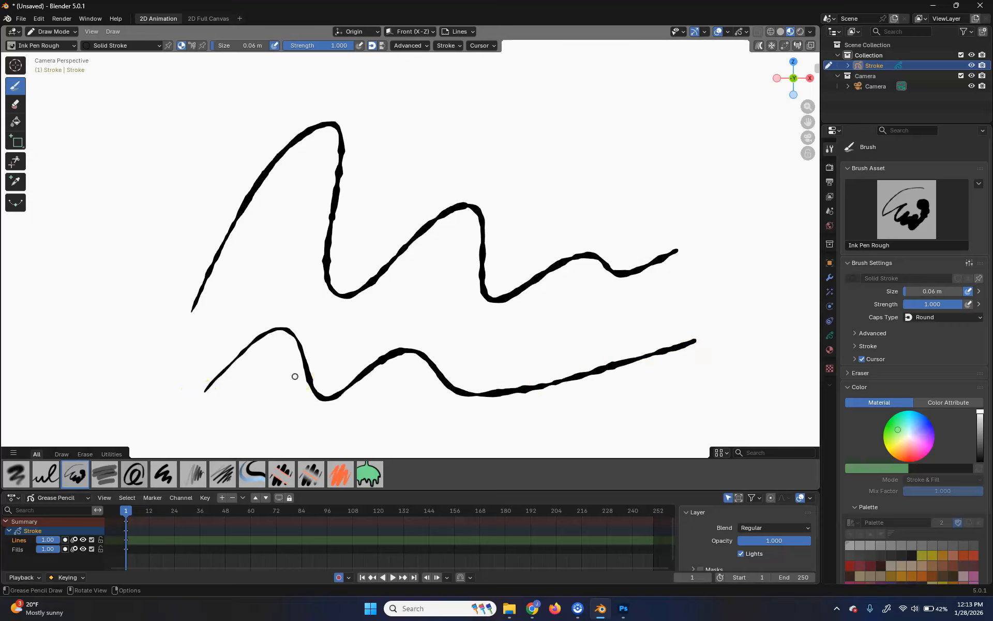
{"action": "key", "text": "ctrl+z"}
{"action": "key", "text": "ctrl+z"}
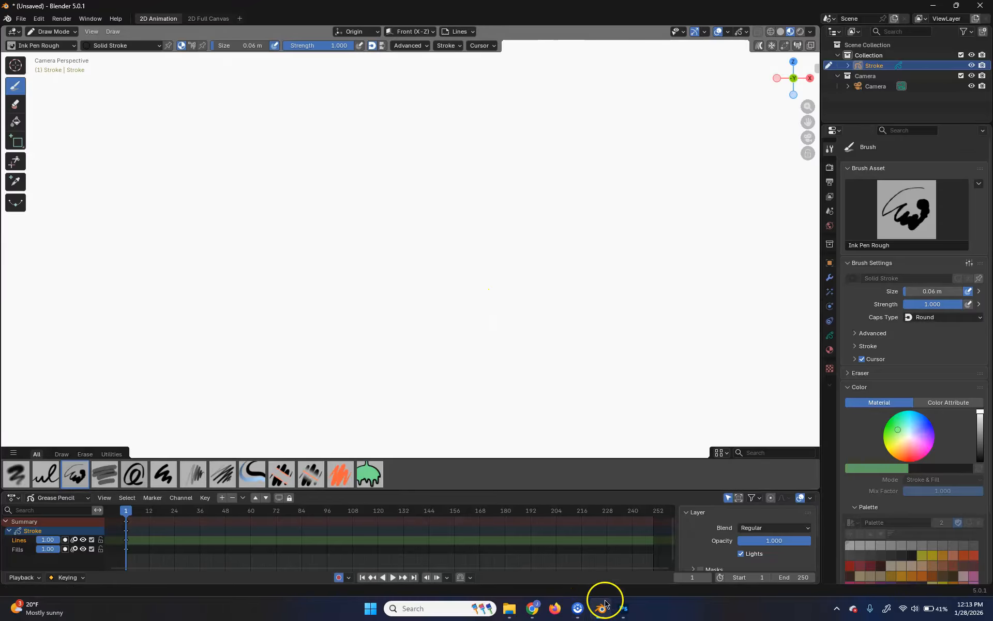
Step: Switch to Photoshop and create a new 1000 x 1000 px document at 300 pixels/inch with a white background
{"action": "left_click", "coordinate": [624, 612]}
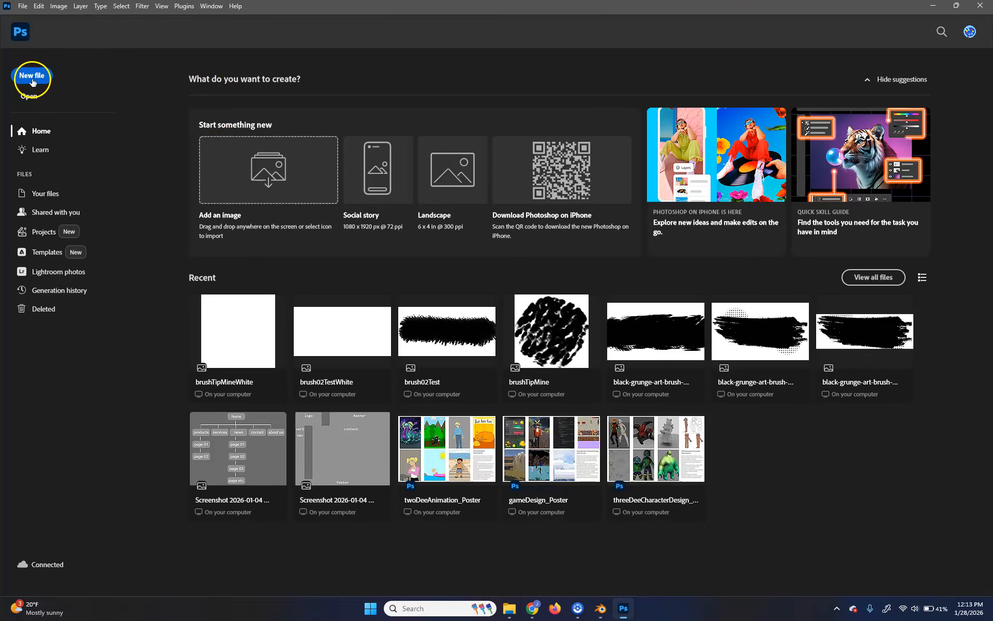
{"action": "left_click", "coordinate": [65, 78]}
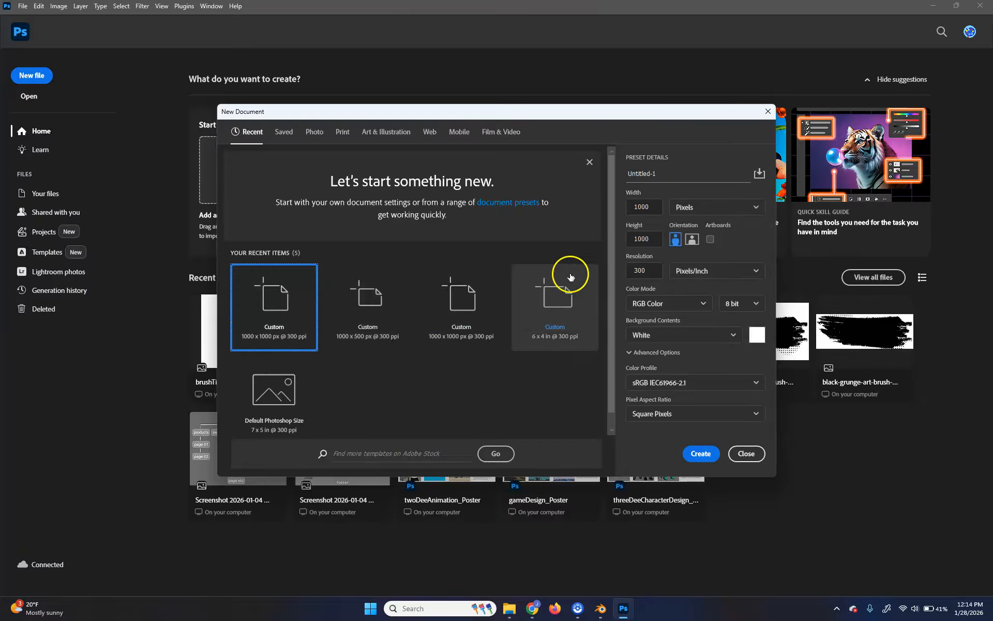
{"action": "left_click", "coordinate": [701, 454]}
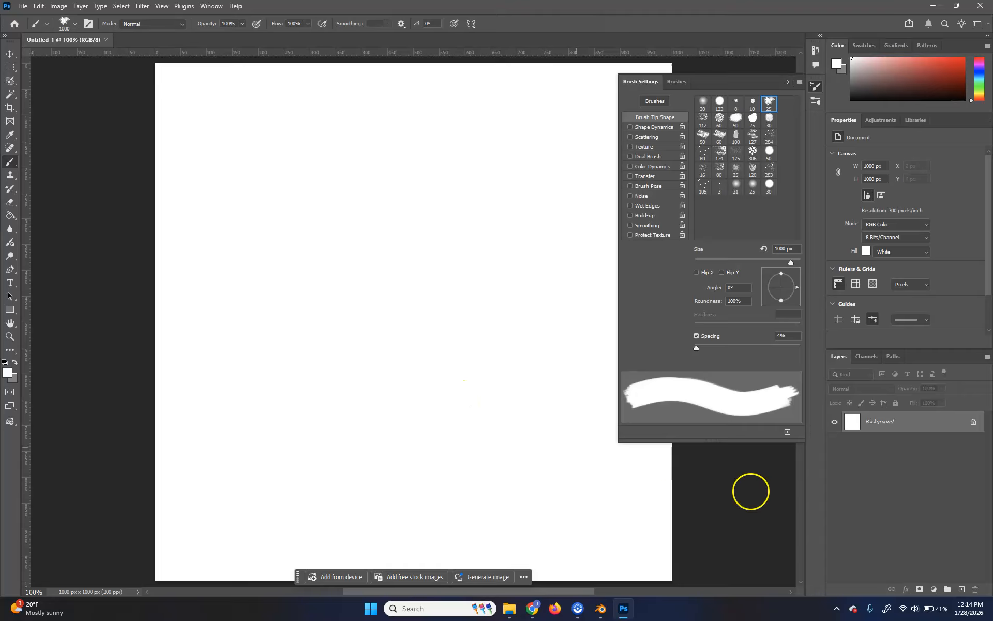
Step: Choose the Brush tool with the KYLE Ultimate Charcoal Pencil 25px preset from the Dry Media Brushes
{"action": "left_click", "coordinate": [9, 54]}
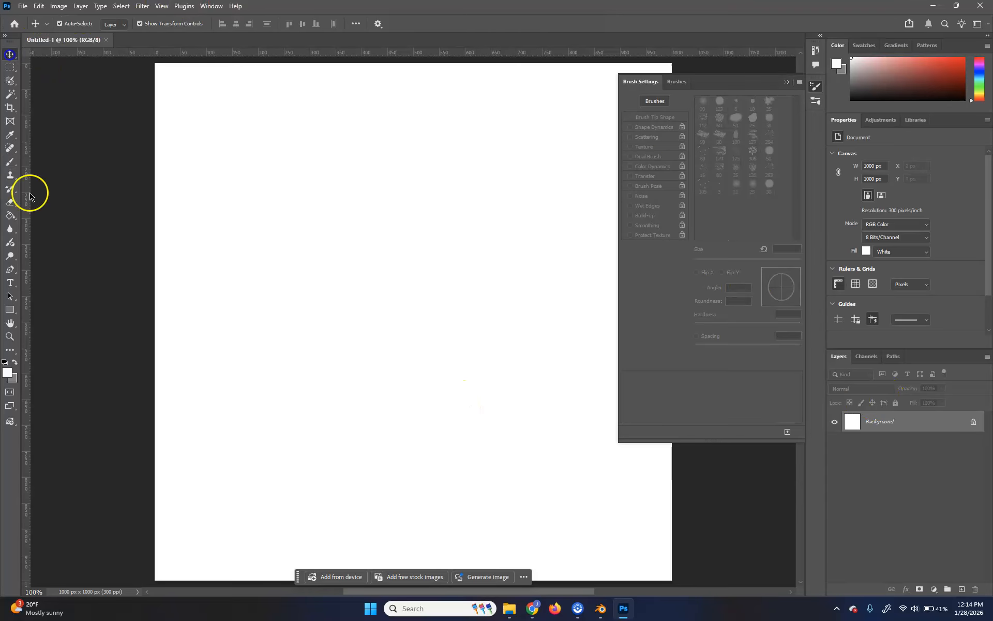
{"action": "left_click", "coordinate": [9, 162]}
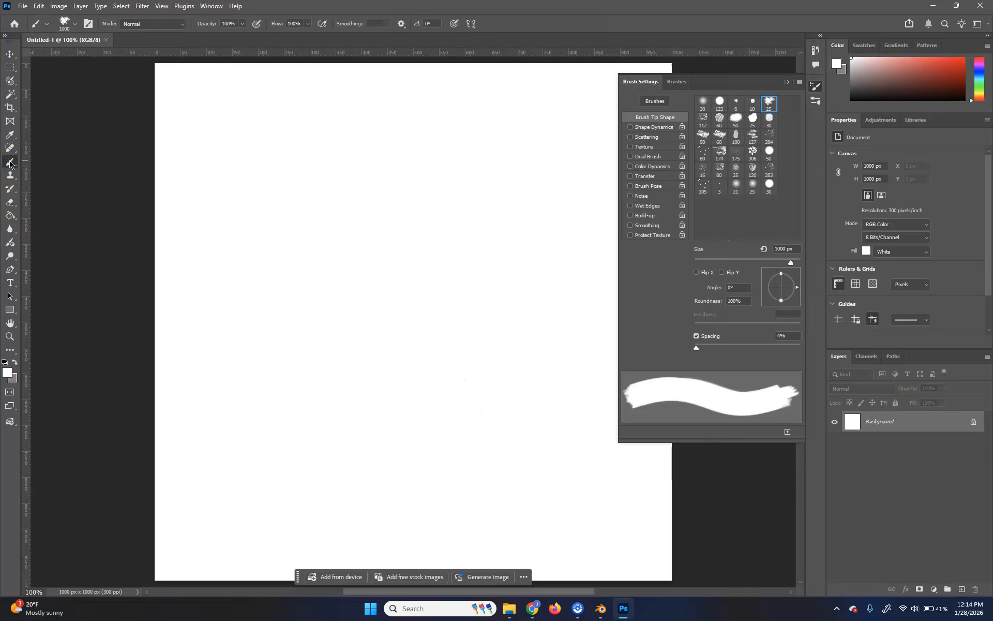
{"action": "left_click", "coordinate": [77, 26]}
{"action": "scroll", "coordinate": [67, 166], "scroll_direction": "down", "scroll_amount": 1}
{"action": "scroll", "coordinate": [69, 159], "scroll_direction": "down", "scroll_amount": 4}
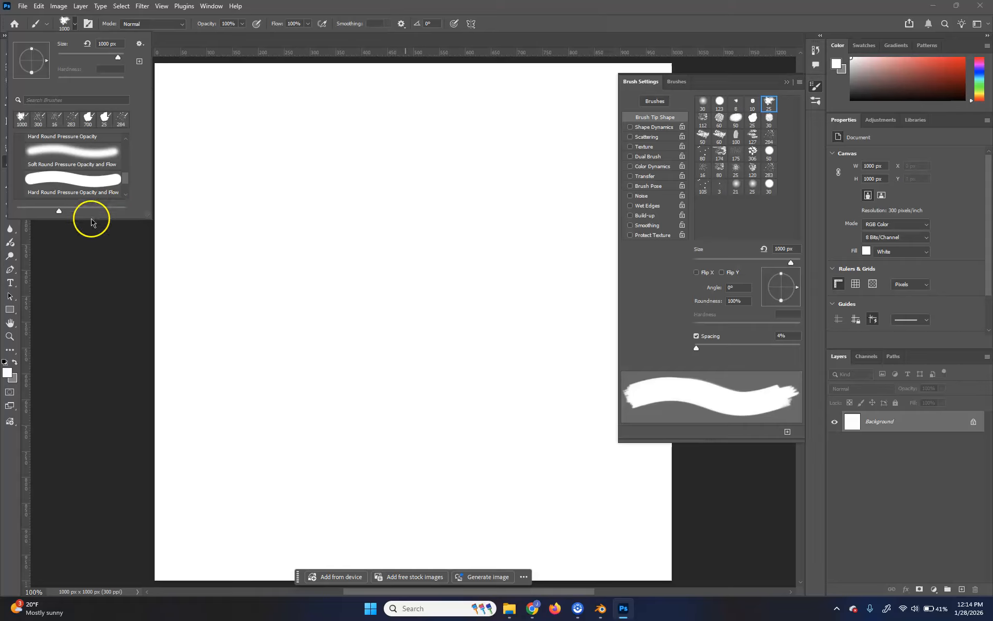
{"action": "left_click_drag", "start_coordinate": [146, 215], "coordinate": [145, 463]}
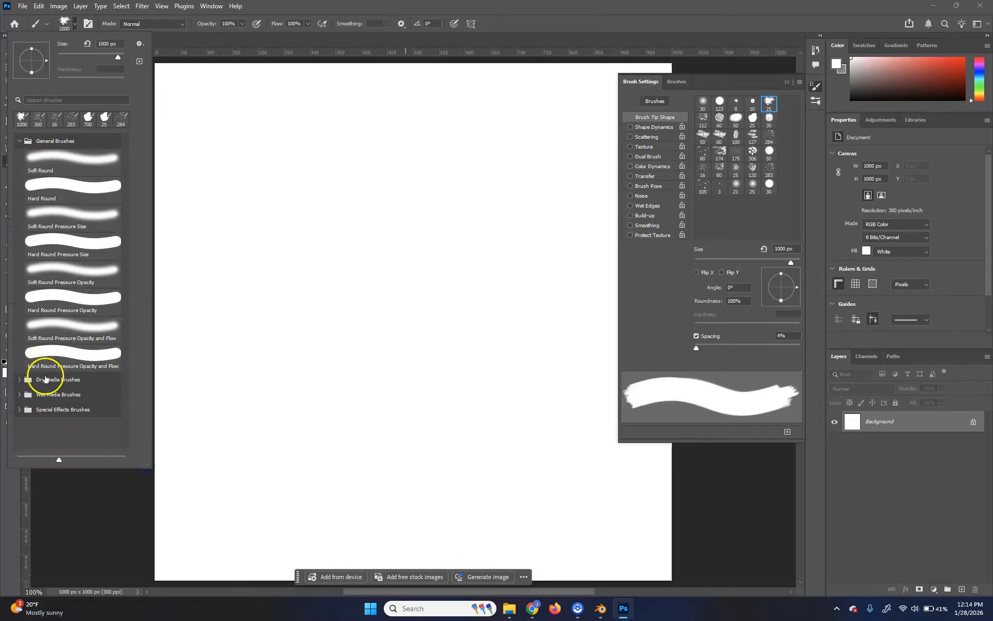
{"action": "left_click", "coordinate": [20, 379]}
{"action": "scroll", "coordinate": [60, 392], "scroll_direction": "down", "scroll_amount": 2}
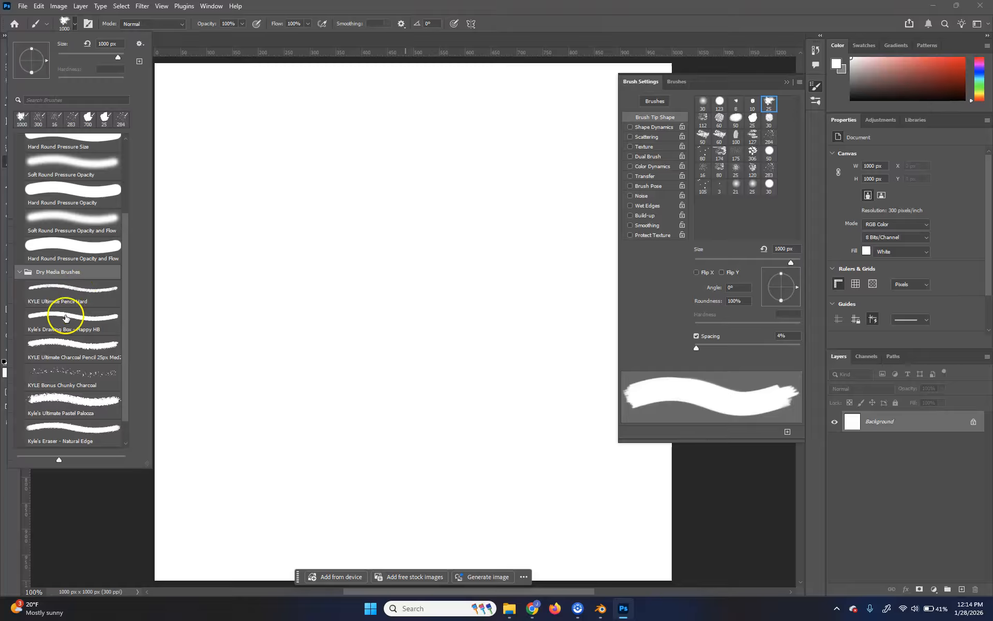
{"action": "left_click", "coordinate": [83, 347]}
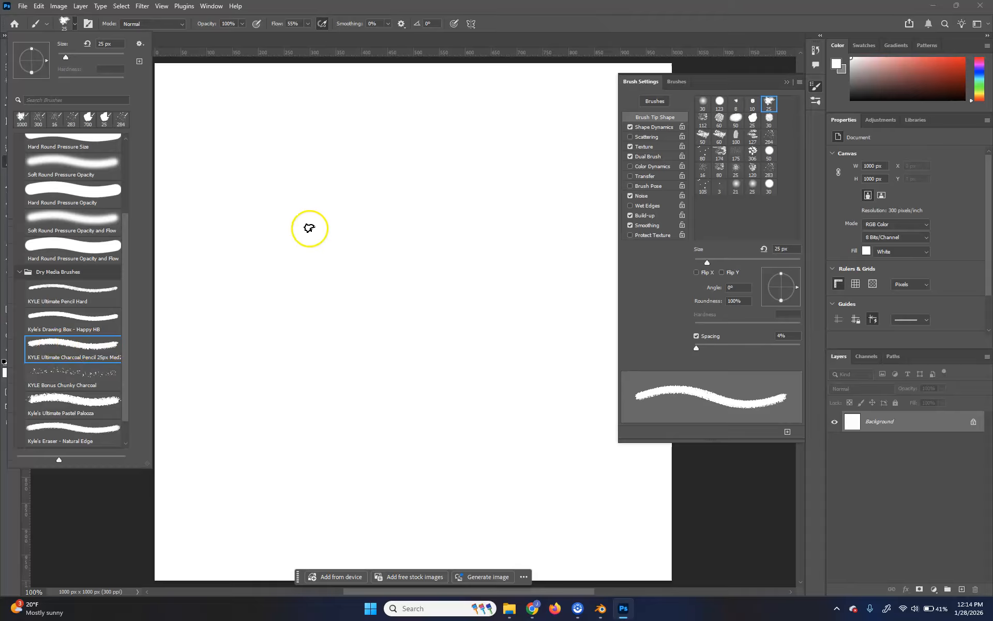
Step: Try a white stroke on the canvas and set the foreground color to black
{"action": "mouse_move", "coordinate": [305, 248]}
{"action": "left_mouse_down"}
{"action": "mouse_move", "coordinate": [335, 268]}
{"action": "mouse_move", "coordinate": [380, 177]}
{"action": "mouse_move", "coordinate": [370, 342]}
{"action": "left_mouse_up"}
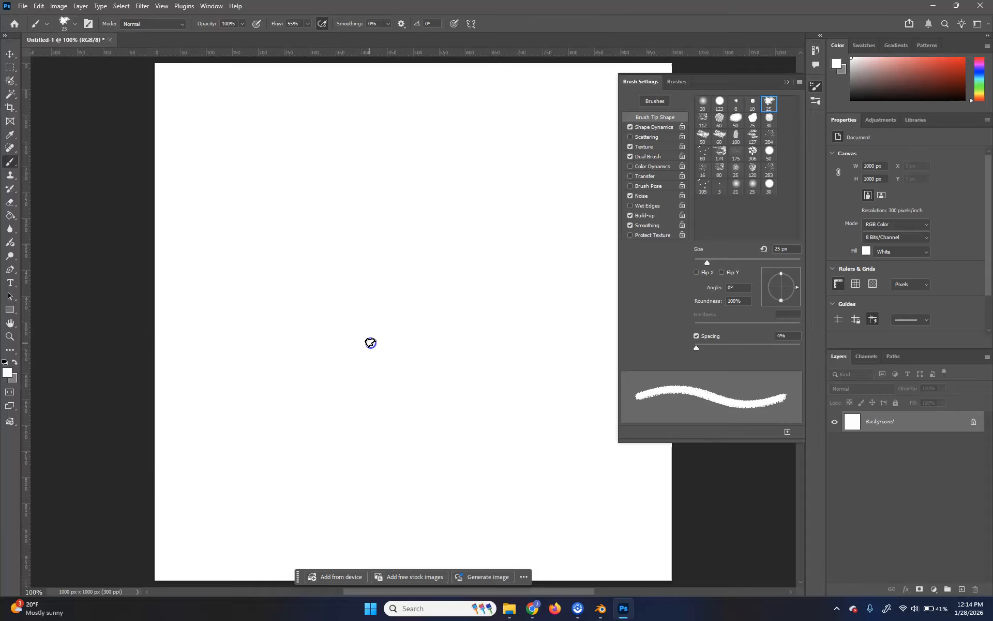
{"action": "left_click_drag", "start_coordinate": [935, 78], "coordinate": [838, 115]}
Step: Paint a black zigzag test stroke with the charcoal pencil, inspect its rough edges up close, and undo it
{"action": "left_click_drag", "start_coordinate": [267, 236], "coordinate": [412, 421]}
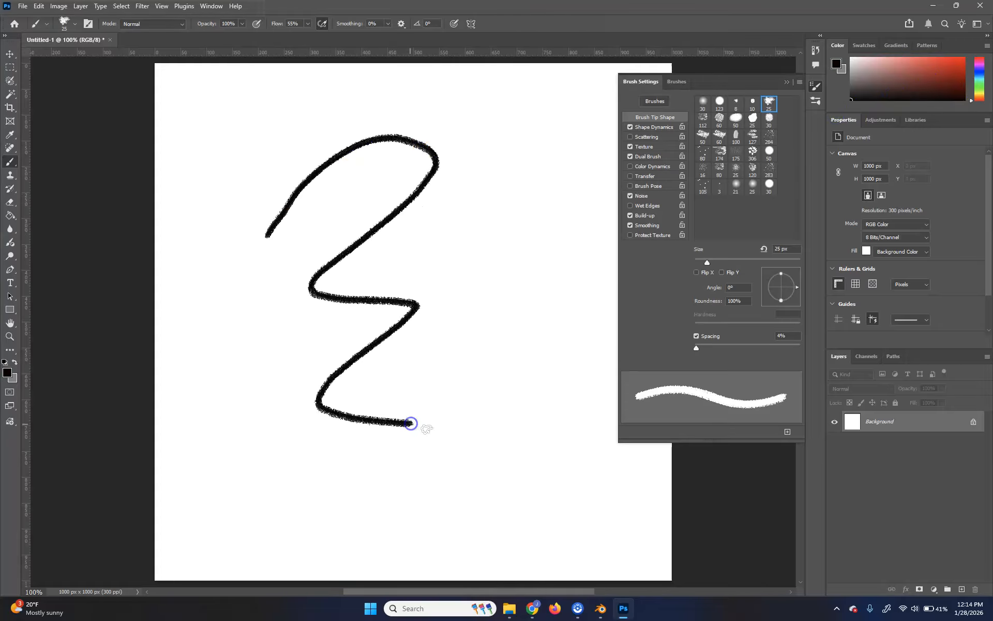
{"action": "mouse_move", "coordinate": [391, 296]}
{"action": "left_mouse_down"}
{"action": "mouse_move", "coordinate": [386, 348]}
{"action": "mouse_move", "coordinate": [378, 326]}
{"action": "left_mouse_up"}
{"action": "scroll", "coordinate": [378, 326], "scroll_direction": "up", "scroll_amount": 1}
{"action": "scroll", "coordinate": [376, 341], "scroll_direction": "left", "scroll_amount": 1}
{"action": "scroll", "coordinate": [388, 347], "scroll_direction": "right", "scroll_amount": 1}
{"action": "scroll", "coordinate": [390, 357], "scroll_direction": "up", "scroll_amount": 5, "text": "alt"}
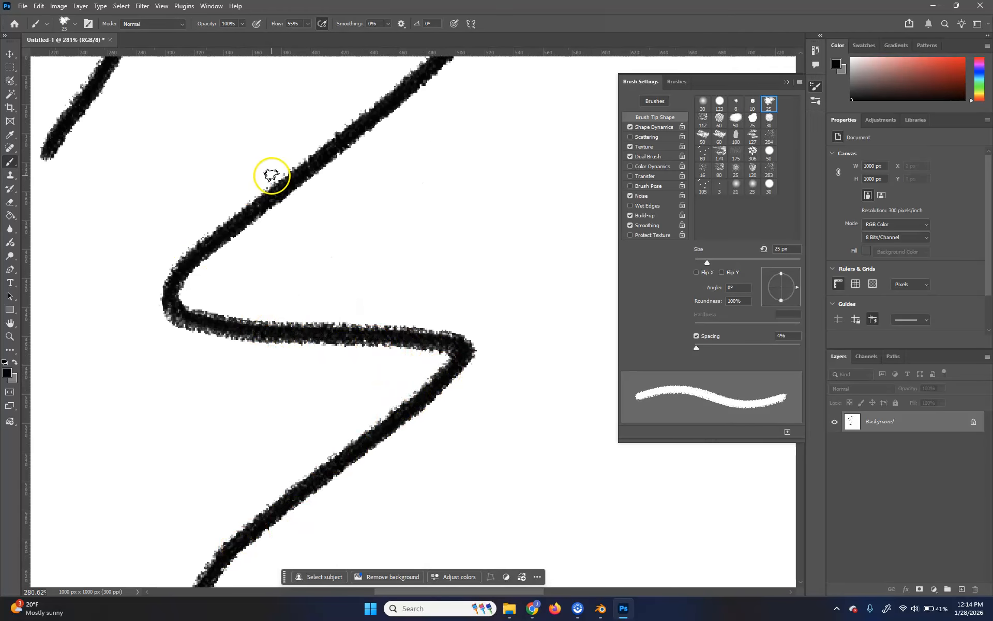
{"action": "key", "text": "ctrl+z"}
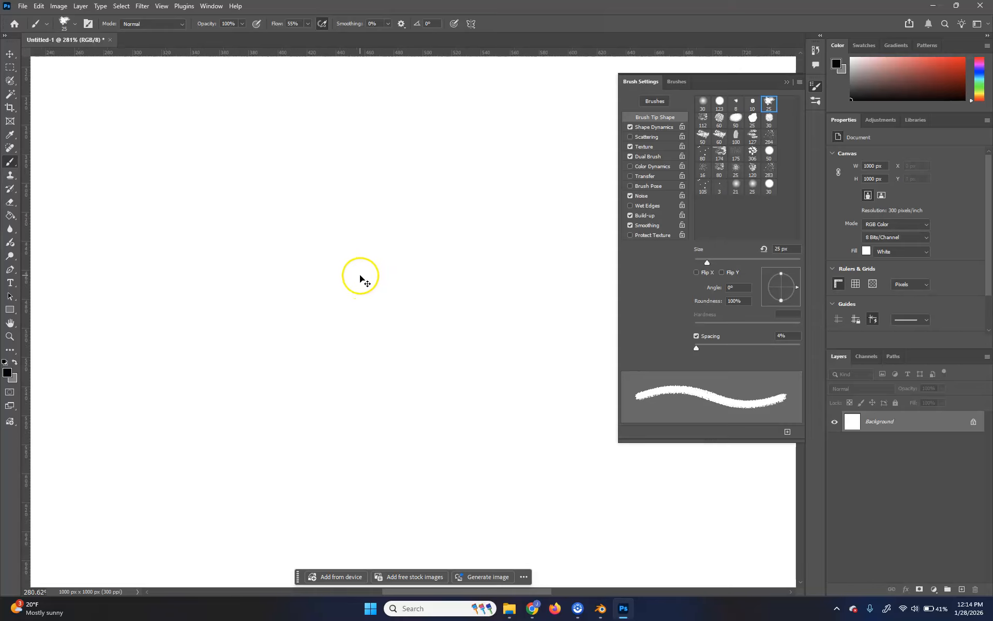
{"action": "scroll", "coordinate": [361, 280], "scroll_direction": "down", "scroll_amount": 3, "text": "alt"}
{"action": "scroll", "coordinate": [361, 275], "scroll_direction": "down", "scroll_amount": 2, "text": "alt"}
{"action": "left_click_drag", "start_coordinate": [407, 237], "coordinate": [386, 261]}
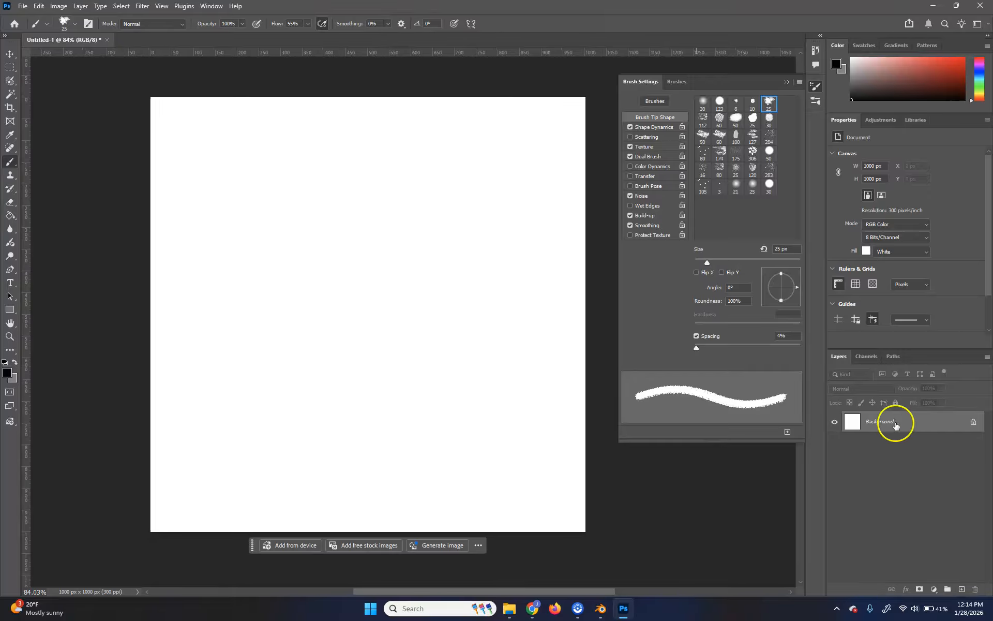
Step: Add a new empty layer and delete the white Background layer to leave a transparent canvas
{"action": "left_click", "coordinate": [962, 589]}
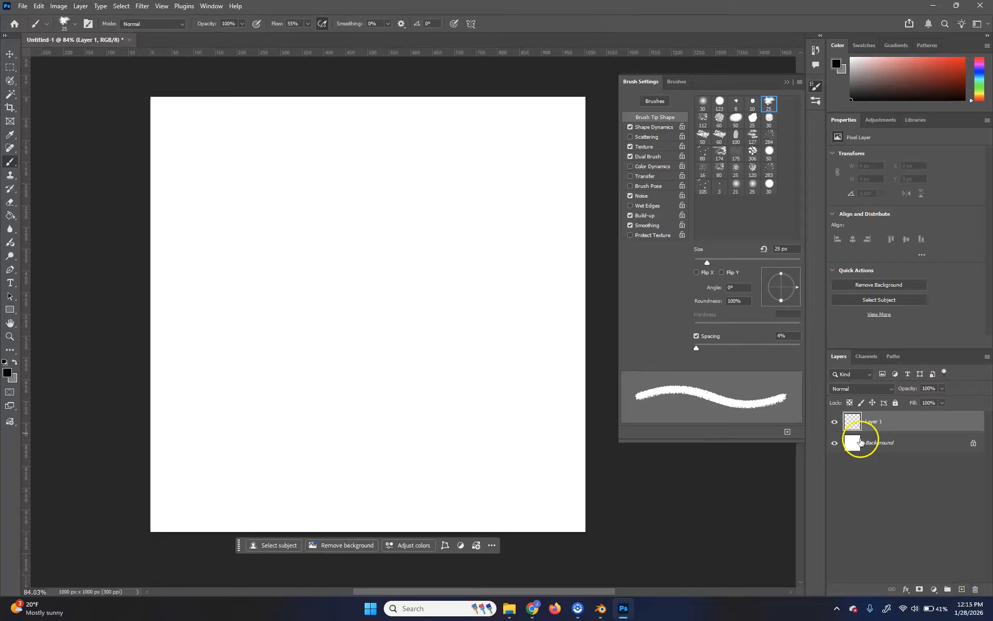
{"action": "left_click", "coordinate": [888, 448]}
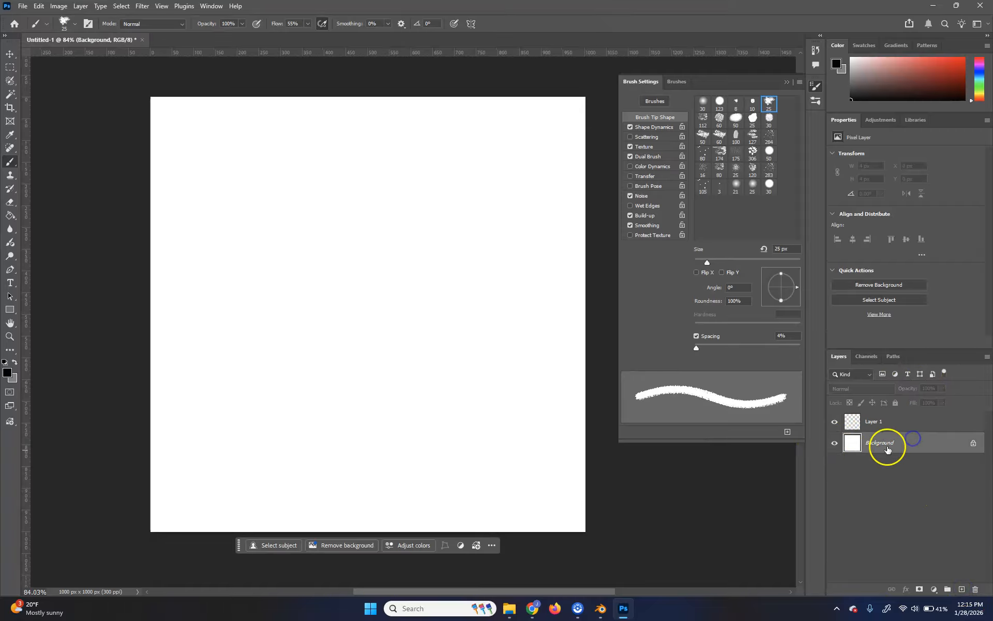
{"action": "left_click", "coordinate": [976, 590]}
{"action": "key", "text": "Return"}
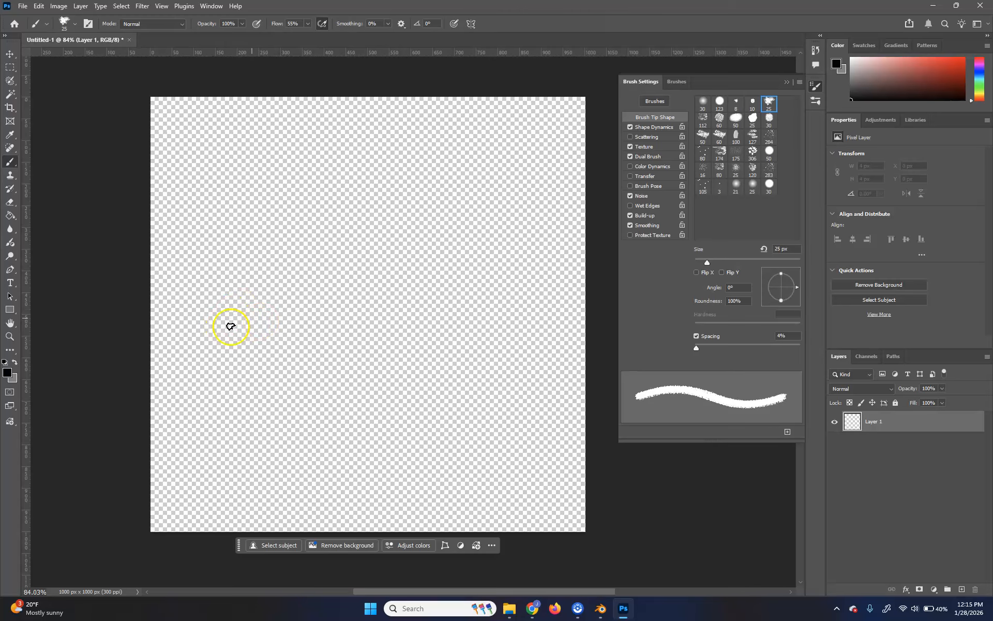
Step: Look over the brush preset collection and its entry among the available windows, then collapse it
{"action": "left_click", "coordinate": [674, 81]}
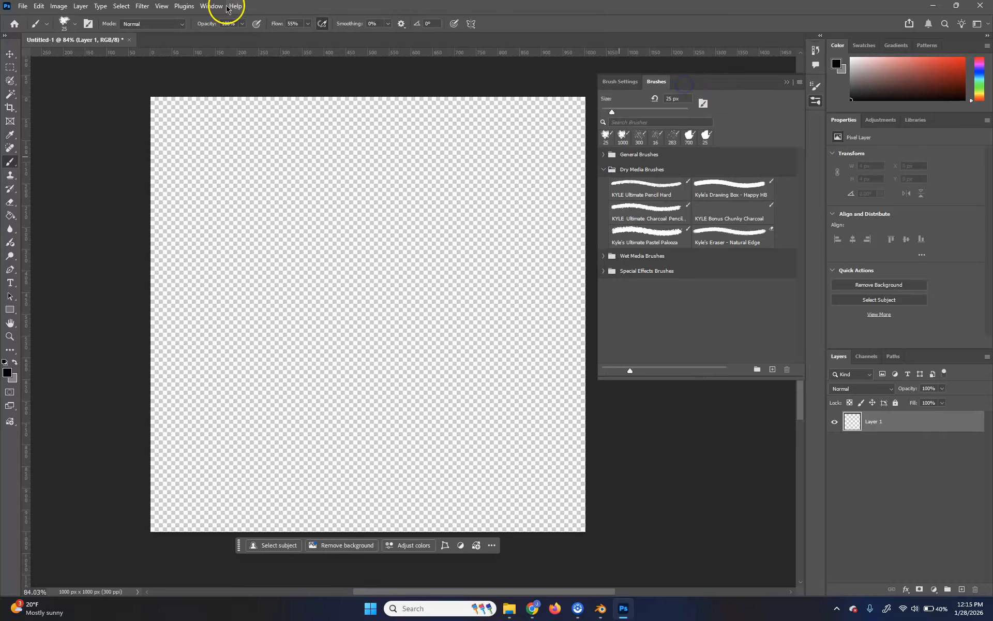
{"action": "left_click", "coordinate": [212, 7]}
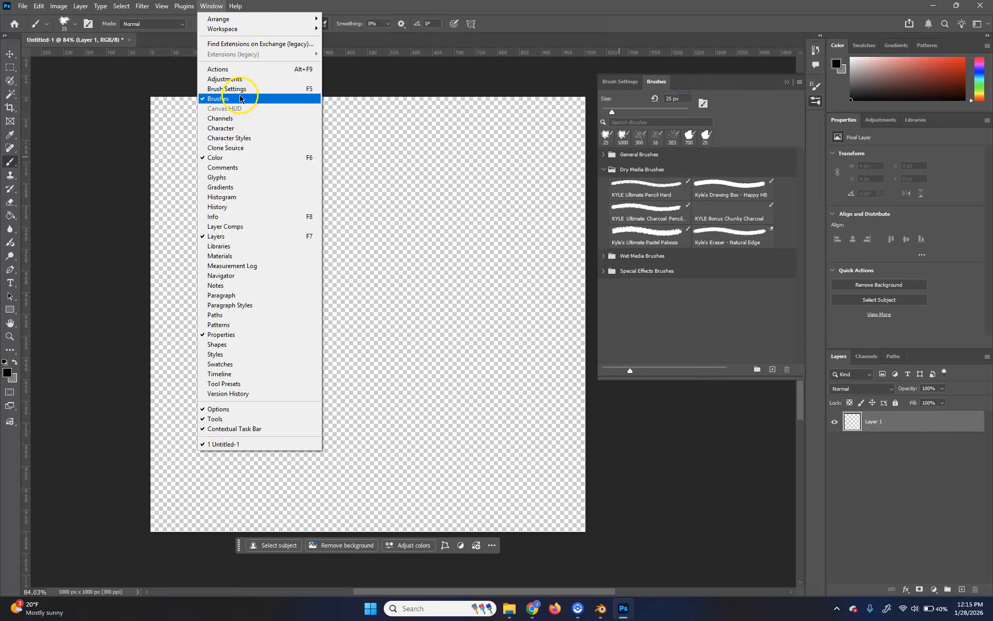
{"action": "left_click", "coordinate": [662, 81]}
{"action": "left_click", "coordinate": [815, 100]}
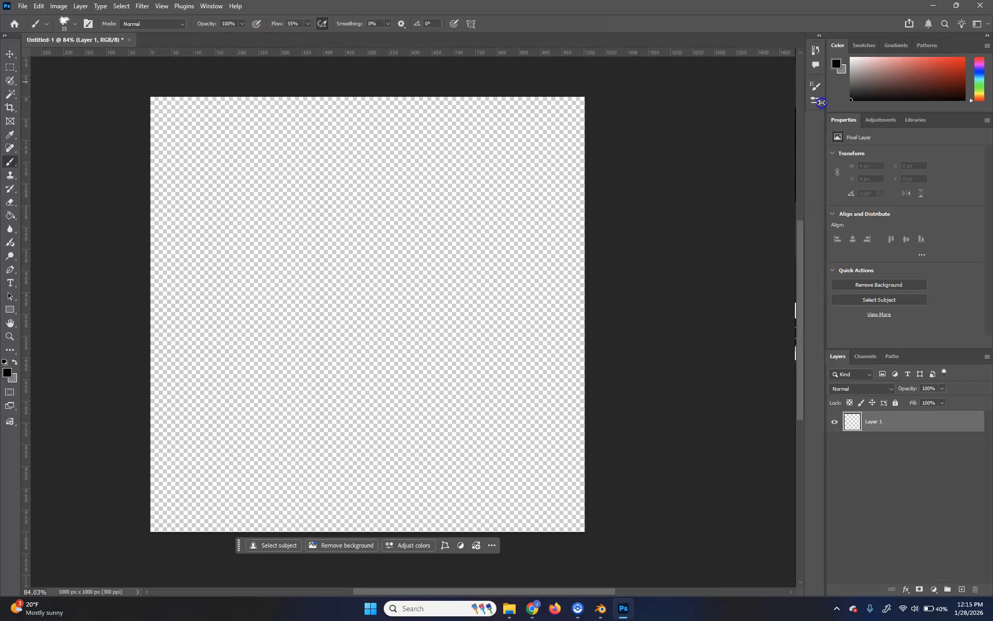
Step: Turn off Shape Dynamics, Texture, Dual Brush, Noise, Build-up and Smoothing for the brush, undoing one test dab
{"action": "left_click", "coordinate": [629, 83]}
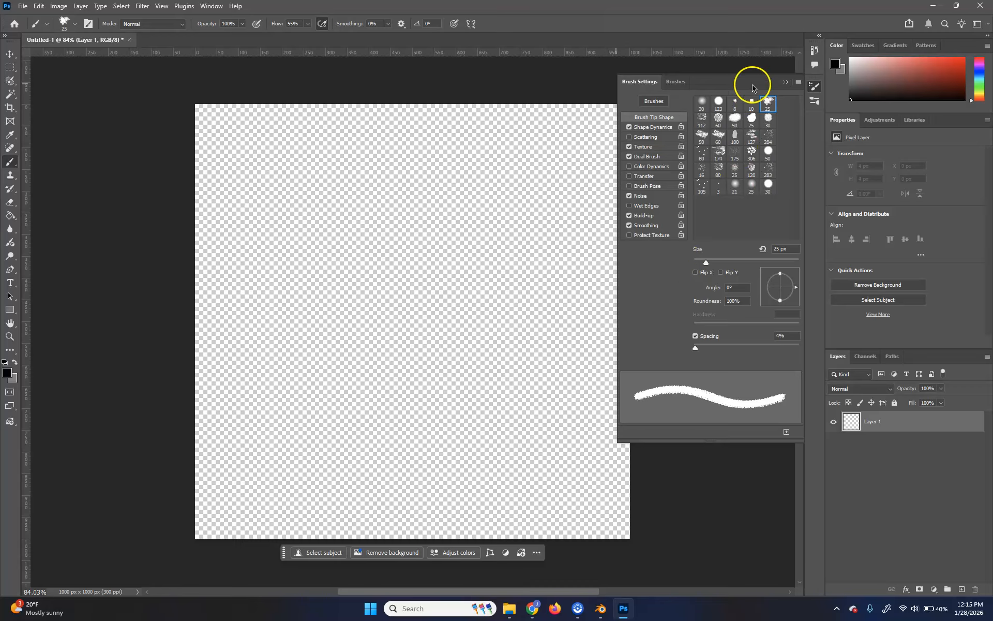
{"action": "left_click", "coordinate": [628, 127]}
{"action": "left_click", "coordinate": [628, 148]}
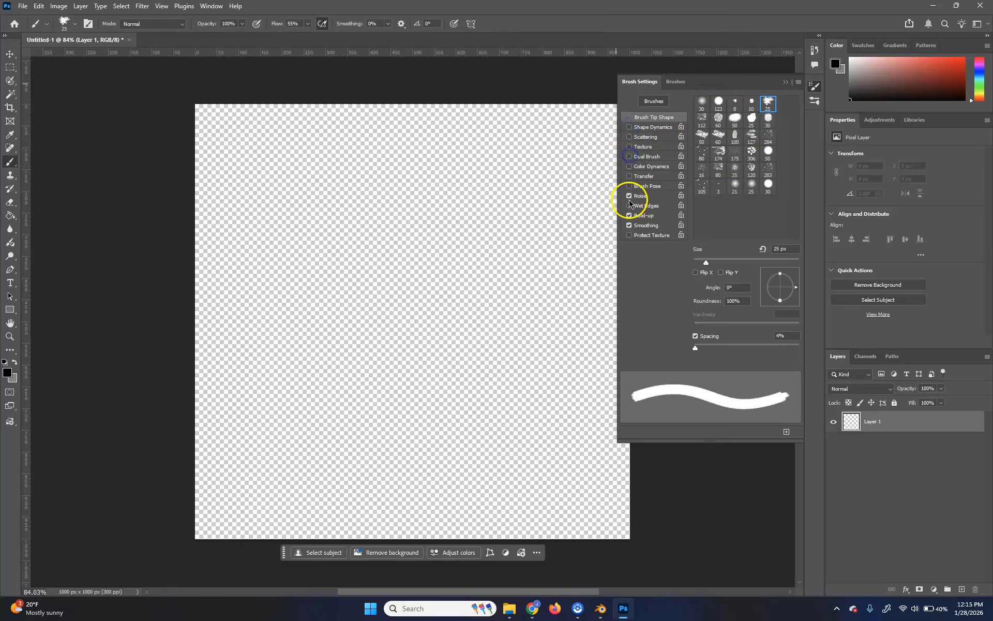
{"action": "left_click", "coordinate": [629, 226]}
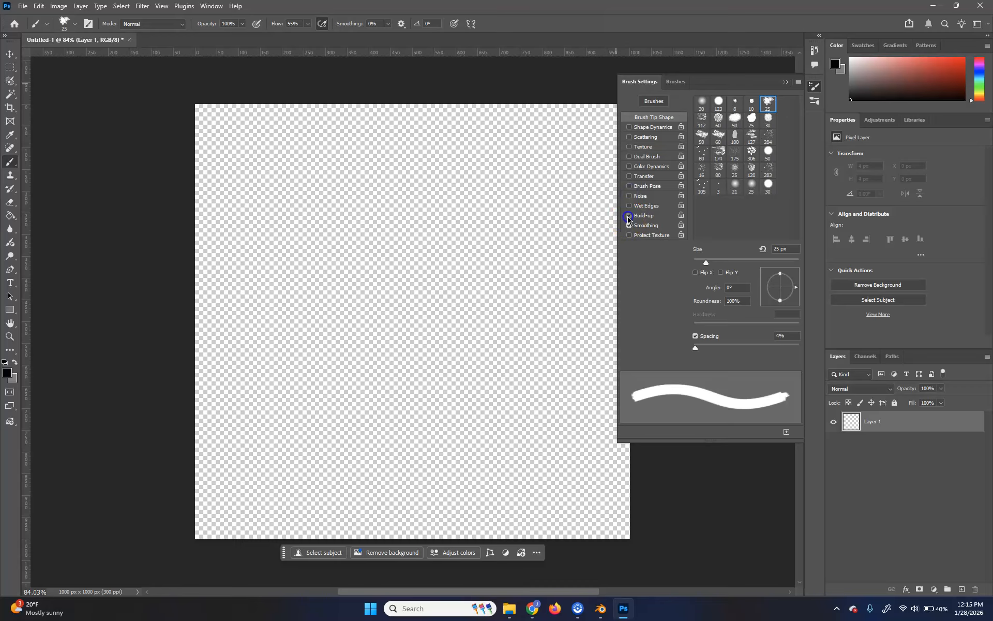
{"action": "left_click", "coordinate": [414, 317]}
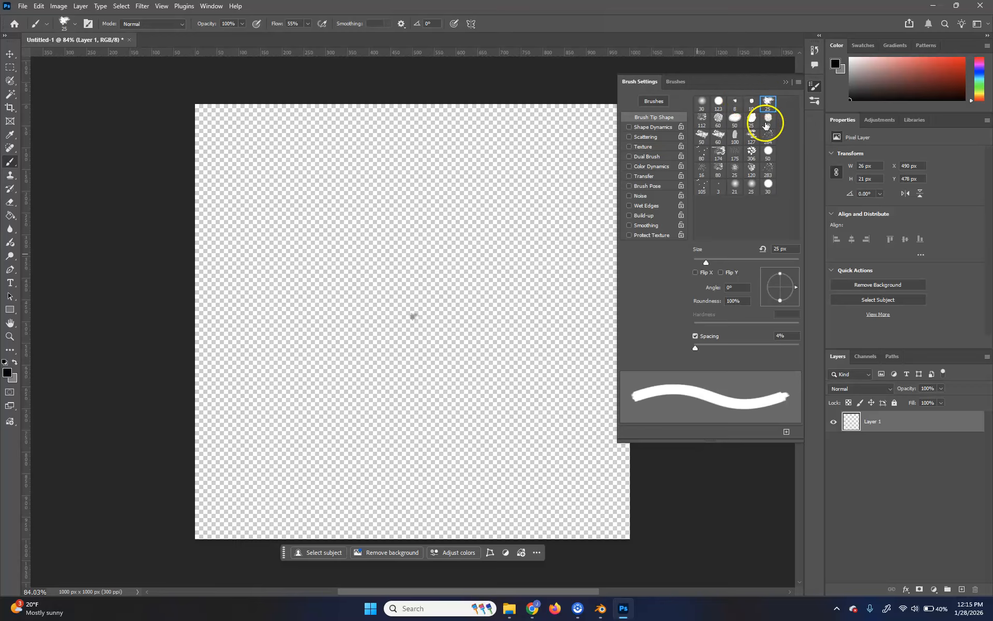
{"action": "key", "text": "ctrl+z"}
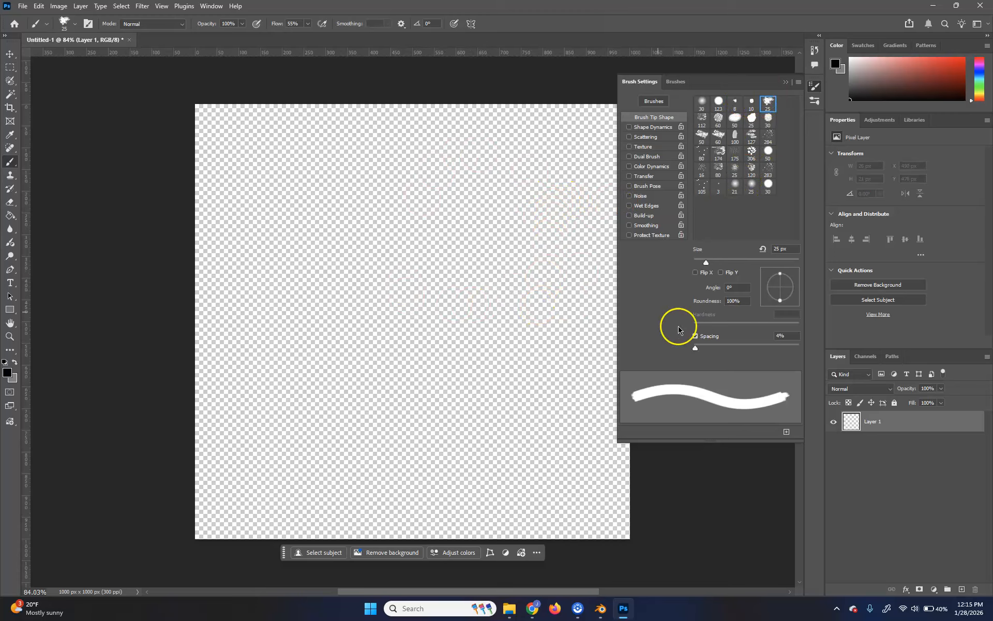
Step: Set the brush spacing to 327% and its flow to 100%
{"action": "left_click_drag", "start_coordinate": [697, 347], "coordinate": [779, 347]}
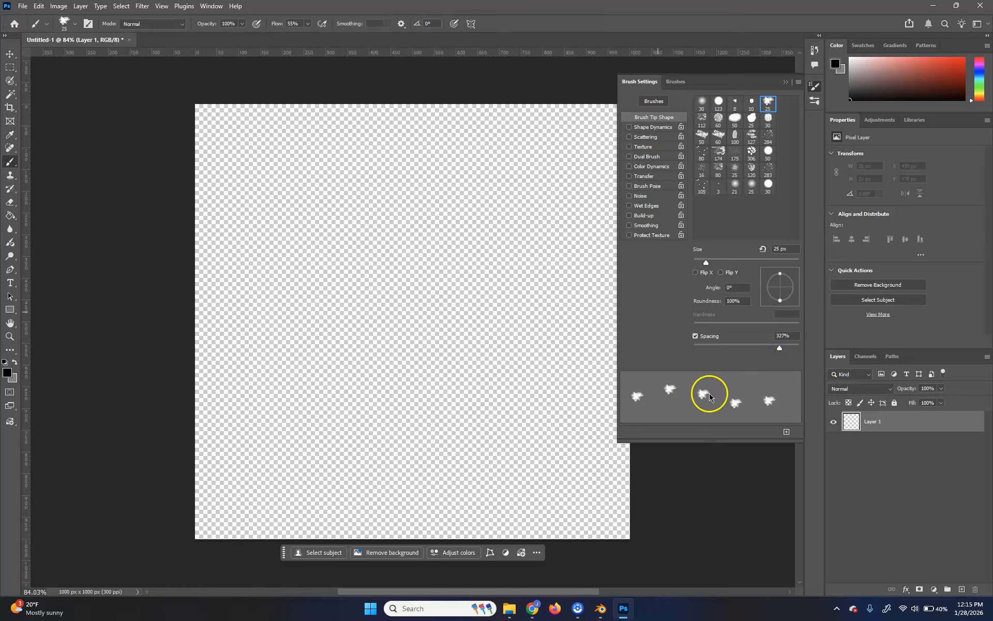
{"action": "left_click", "coordinate": [307, 24]}
{"action": "left_click_drag", "start_coordinate": [304, 37], "coordinate": [310, 40]}
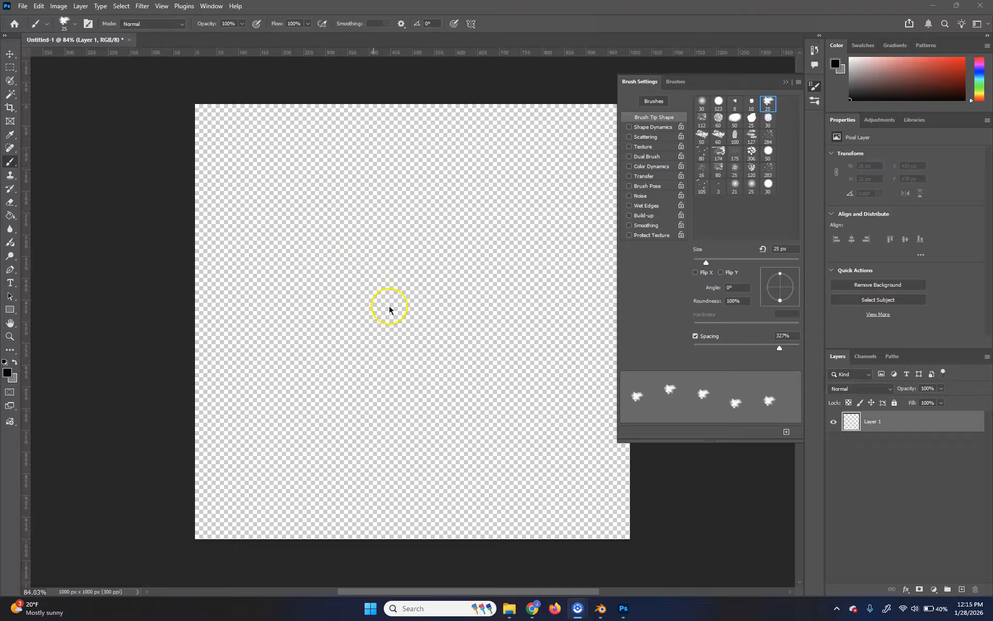
Step: Enlarge the brush tip to 1000 px and collapse the brush settings to clear the canvas
{"action": "left_click", "coordinate": [425, 73]}
{"action": "key", "text": "bracketright"}
{"action": "key", "text": "bracketright"}
{"action": "key", "text": "bracketright"}
{"action": "key", "text": "bracketright"}
{"action": "key", "text": "bracketright"}
{"action": "key", "text": "bracketright"}
{"action": "key", "text": "bracketright"}
{"action": "key", "text": "bracketright"}
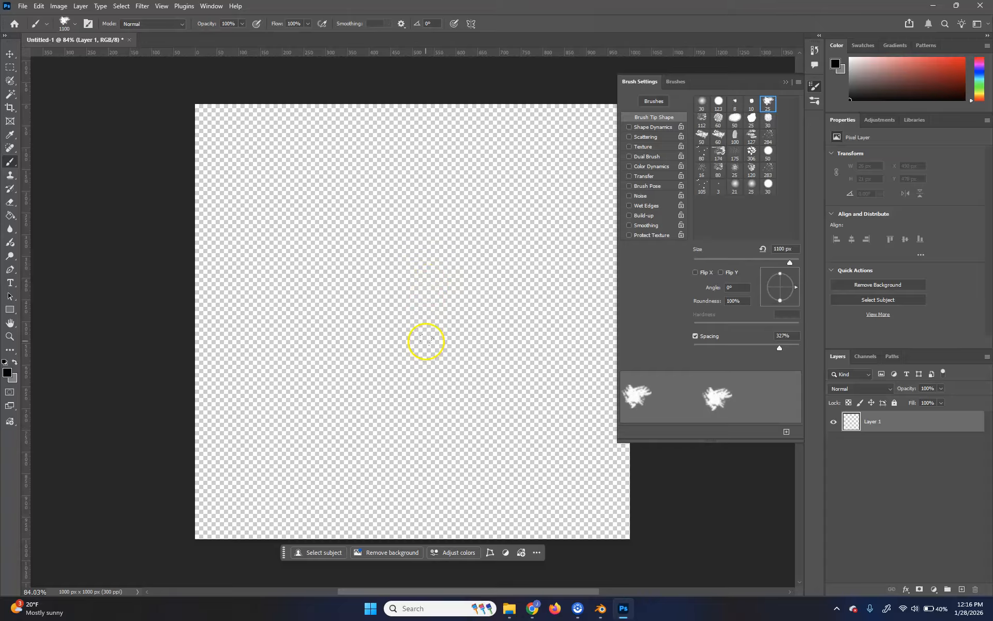
{"action": "left_click", "coordinate": [785, 81]}
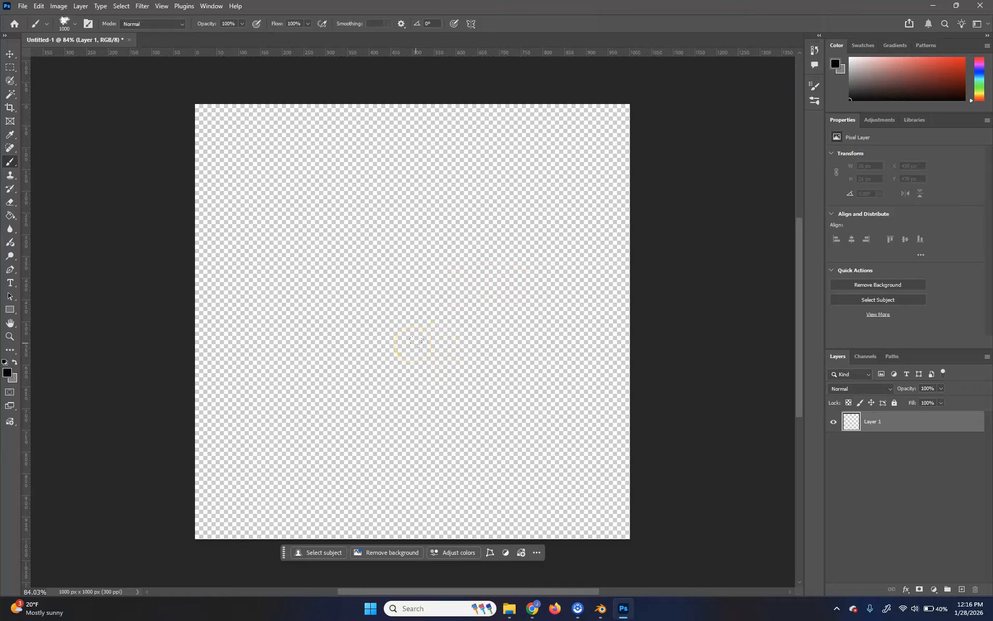
Step: Stamp the 1000 px brush tip once in white at the canvas centre, undoing a first black dab
{"action": "left_click", "coordinate": [414, 343]}
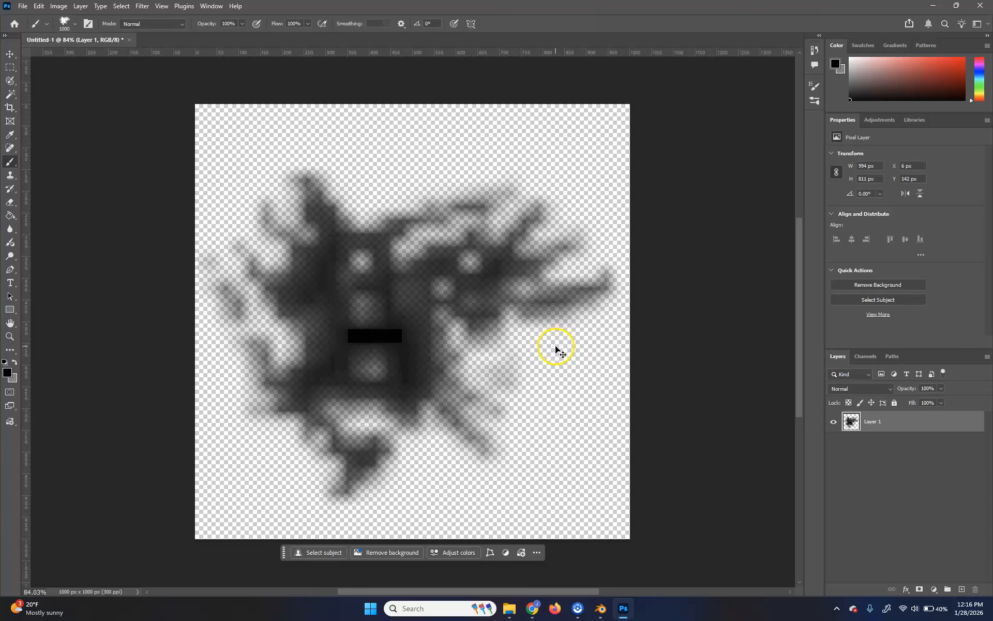
{"action": "key", "text": "ctrl+z"}
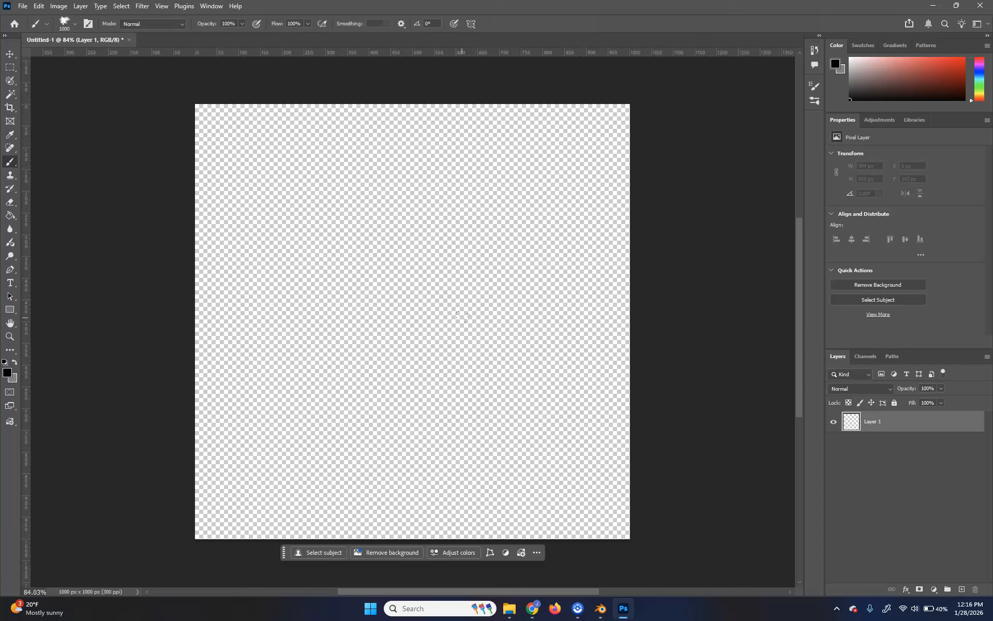
{"action": "left_click", "coordinate": [850, 57]}
{"action": "left_click", "coordinate": [418, 347]}
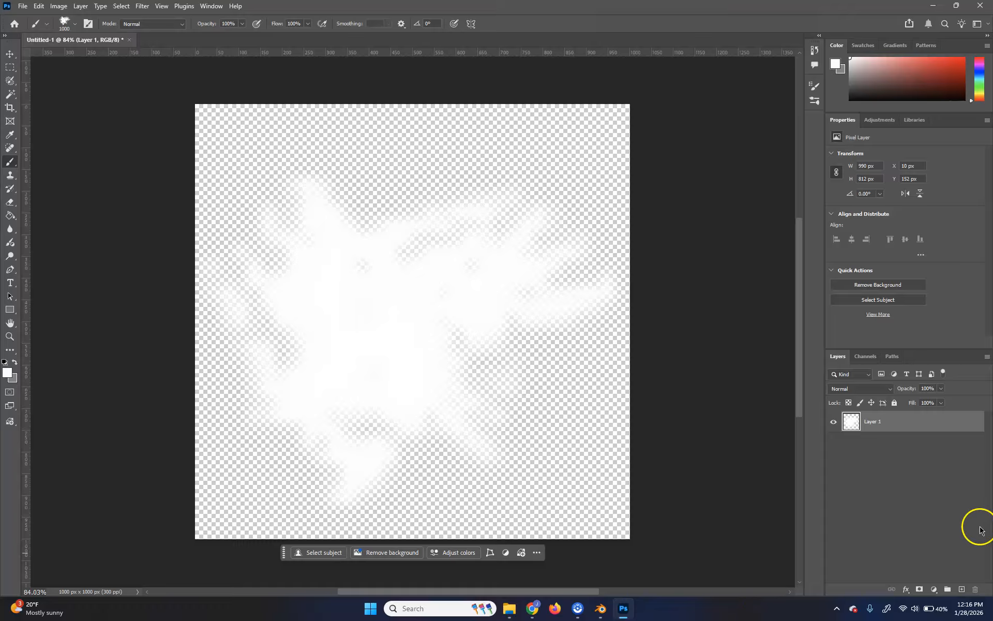
Step: Check the white dab against a temporary black-filled layer beneath it, and delete that layer
{"action": "left_click", "coordinate": [960, 590]}
{"action": "left_click_drag", "start_coordinate": [869, 421], "coordinate": [882, 465]}
{"action": "left_click_drag", "start_coordinate": [911, 62], "coordinate": [850, 100]}
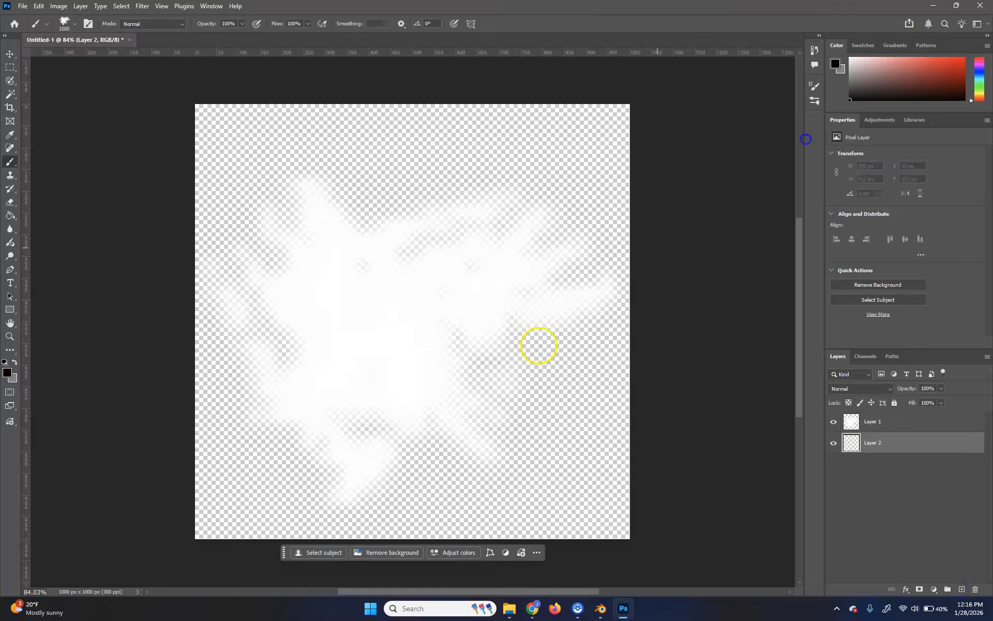
{"action": "key", "text": "g"}
{"action": "left_click", "coordinate": [567, 515]}
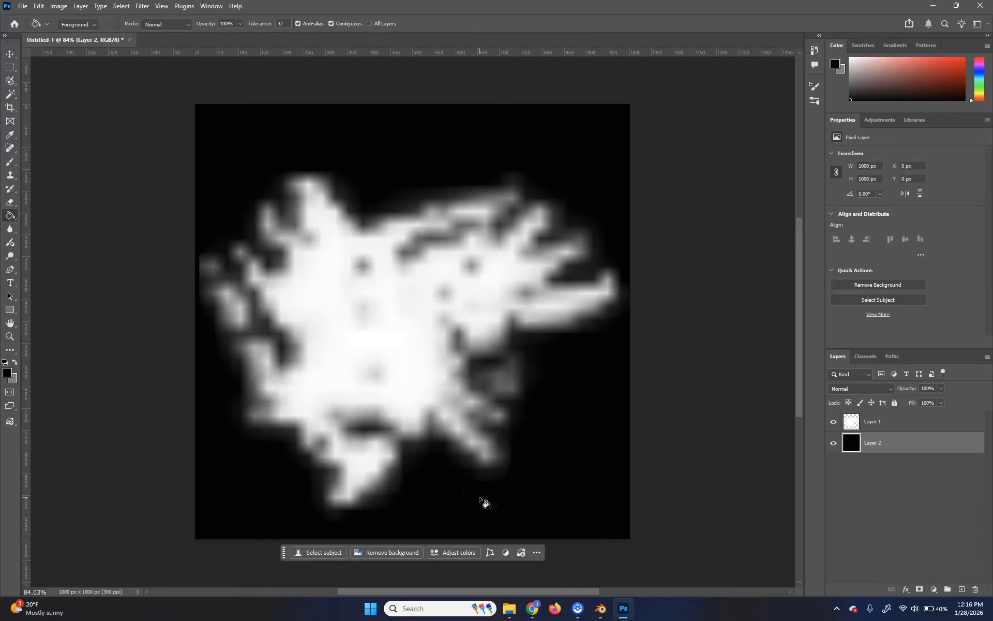
{"action": "left_click_drag", "start_coordinate": [883, 440], "coordinate": [975, 588]}
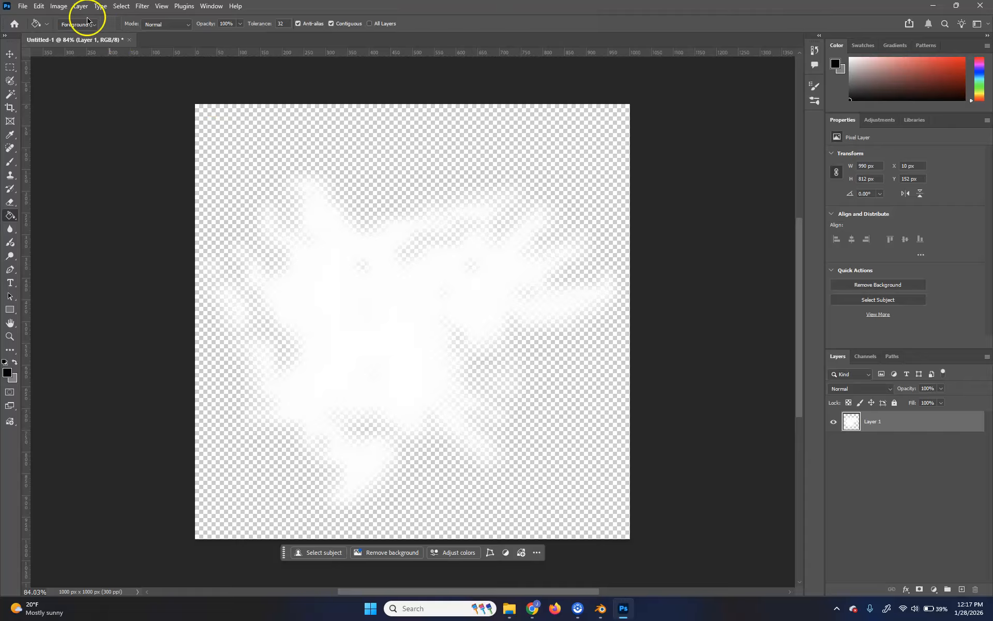
Step: Save the brush tip image to the Desktop as the PNG myPencil with the large file size option
{"action": "left_click", "coordinate": [23, 6]}
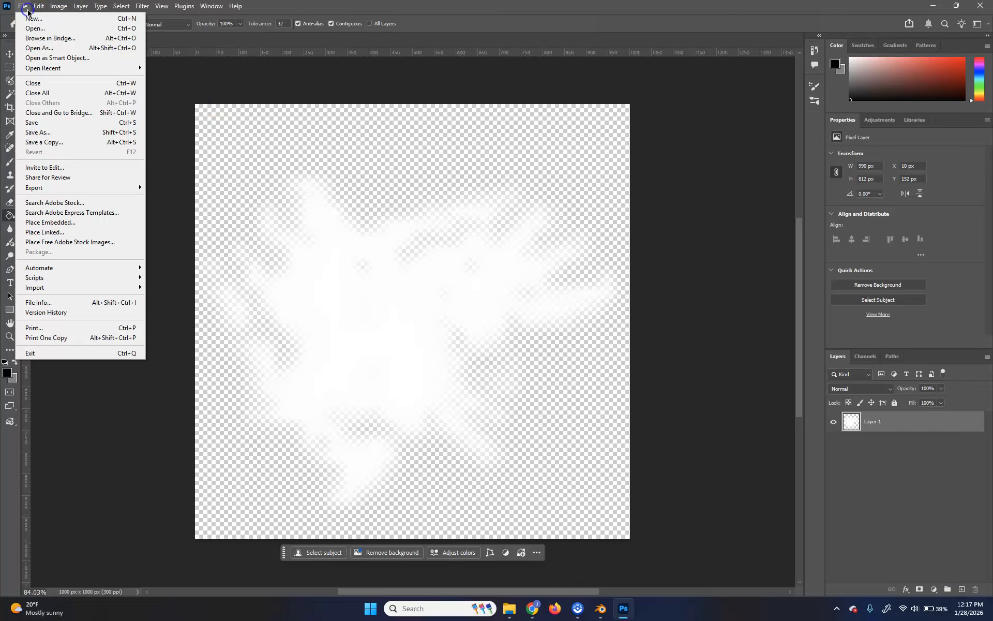
{"action": "left_click", "coordinate": [61, 136]}
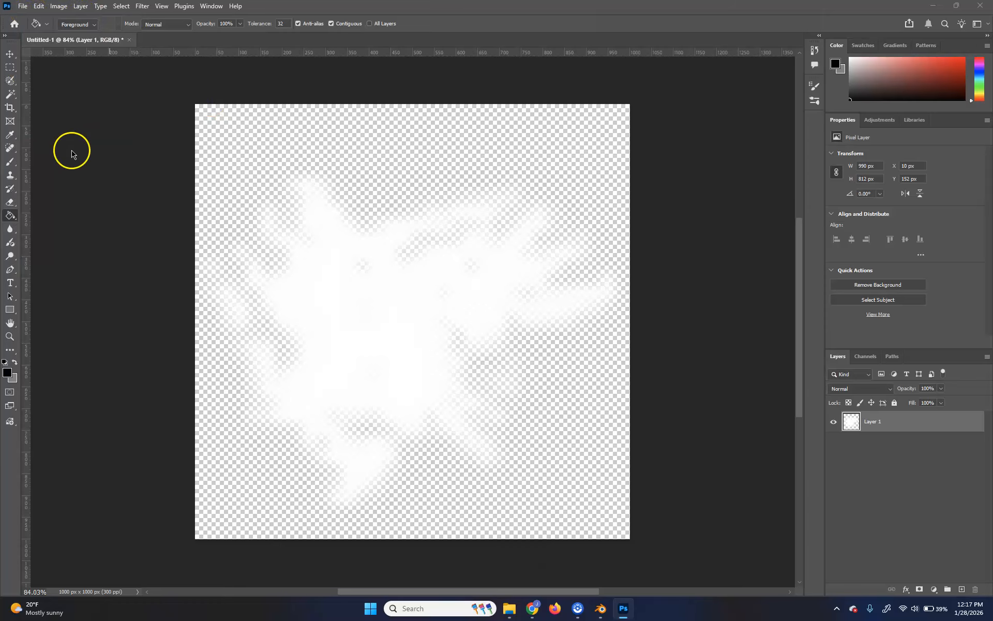
{"action": "left_click", "coordinate": [40, 101]}
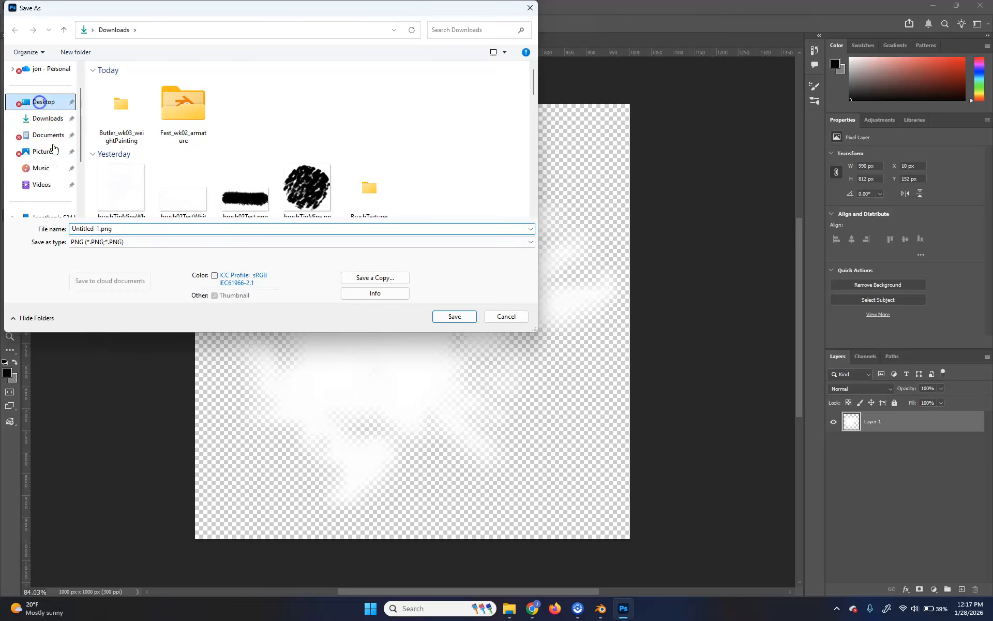
{"action": "left_click", "coordinate": [121, 230]}
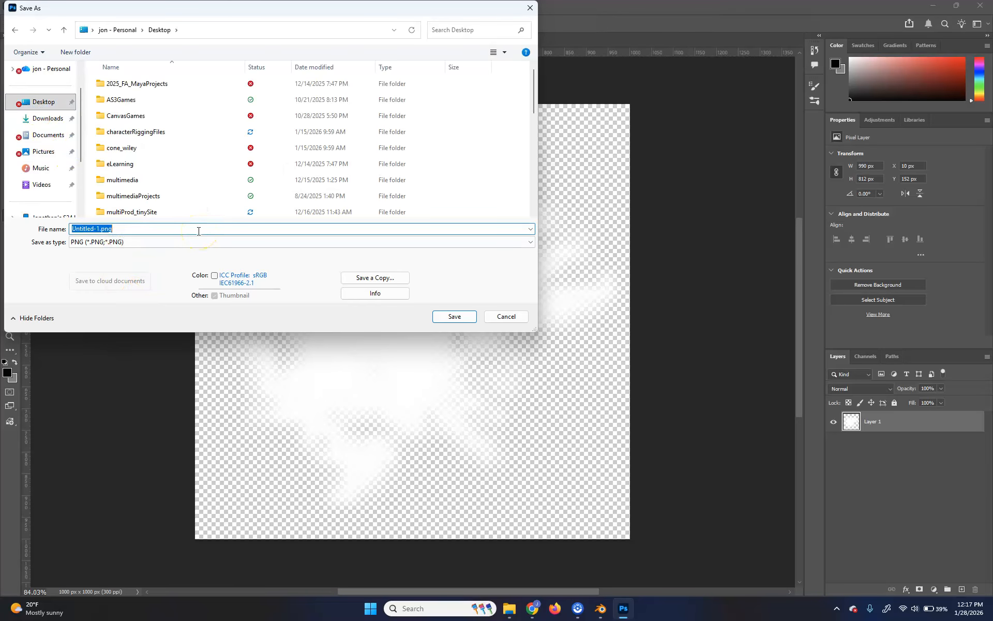
{"action": "type", "text": "my"}
{"action": "left_click", "coordinate": [94, 245]}
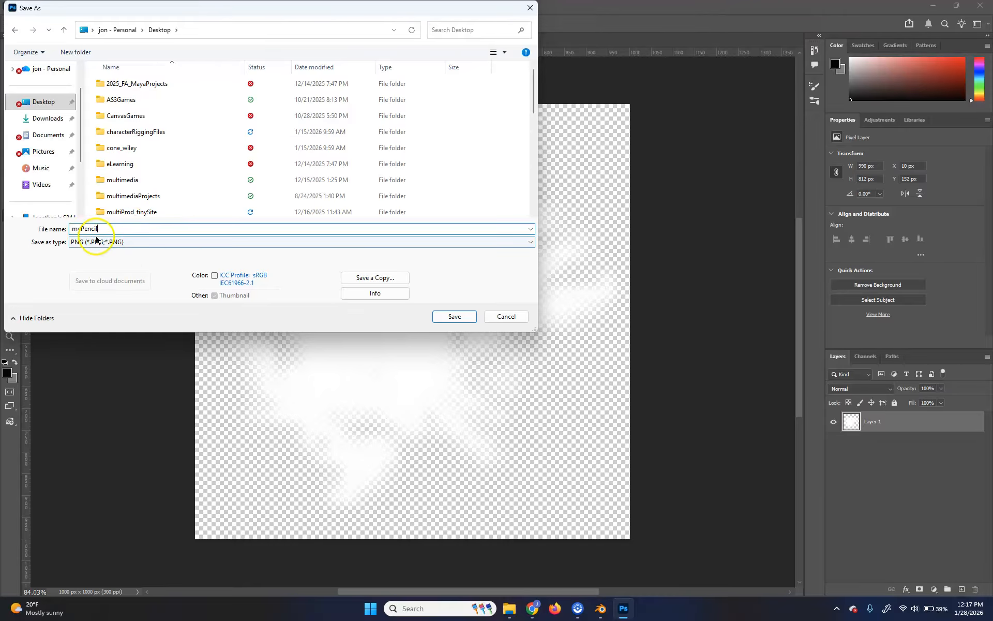
{"action": "left_click", "coordinate": [454, 316]}
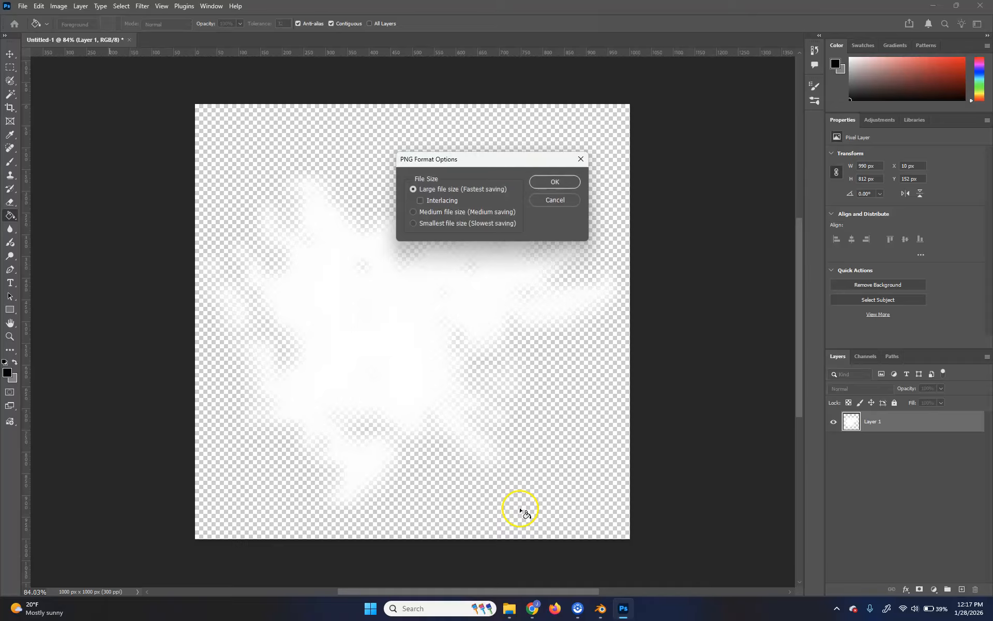
{"action": "left_click", "coordinate": [555, 180]}
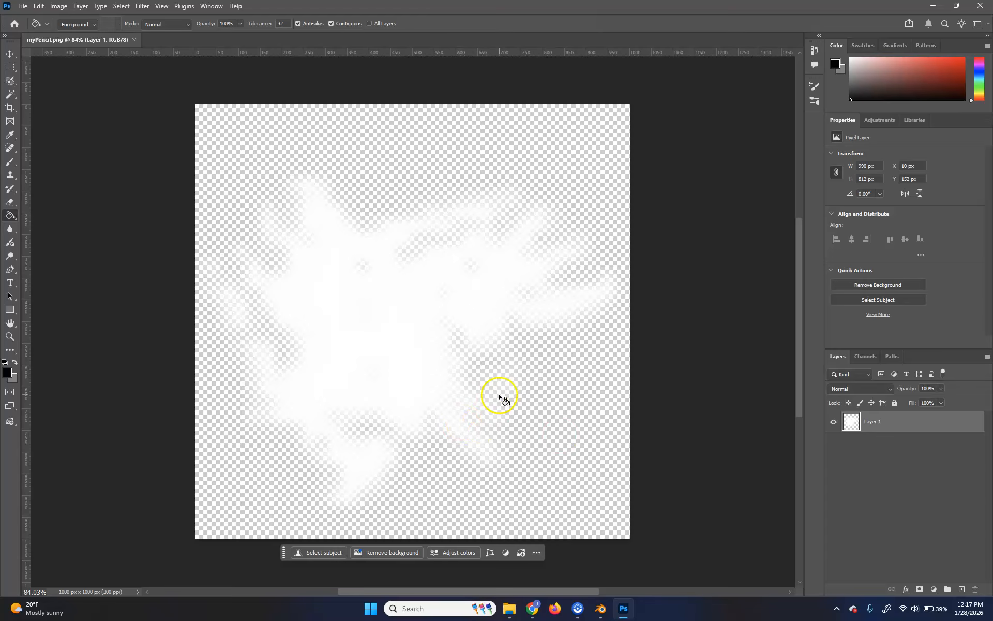
Step: Create a new document 250 px wide and 1500 px high at 300 pixels/inch with a white background
{"action": "left_click", "coordinate": [23, 6]}
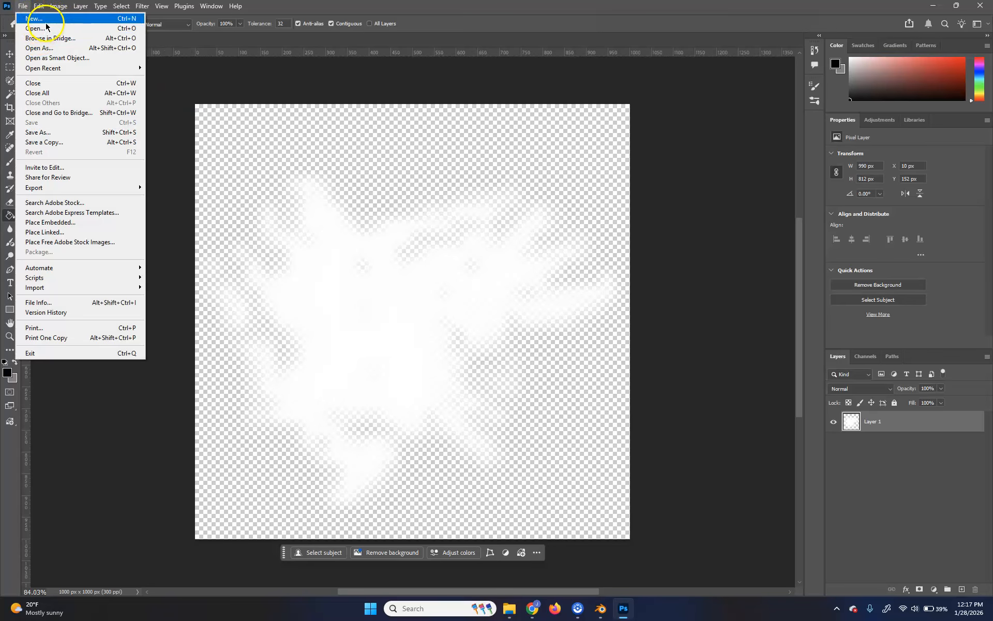
{"action": "left_click", "coordinate": [46, 22]}
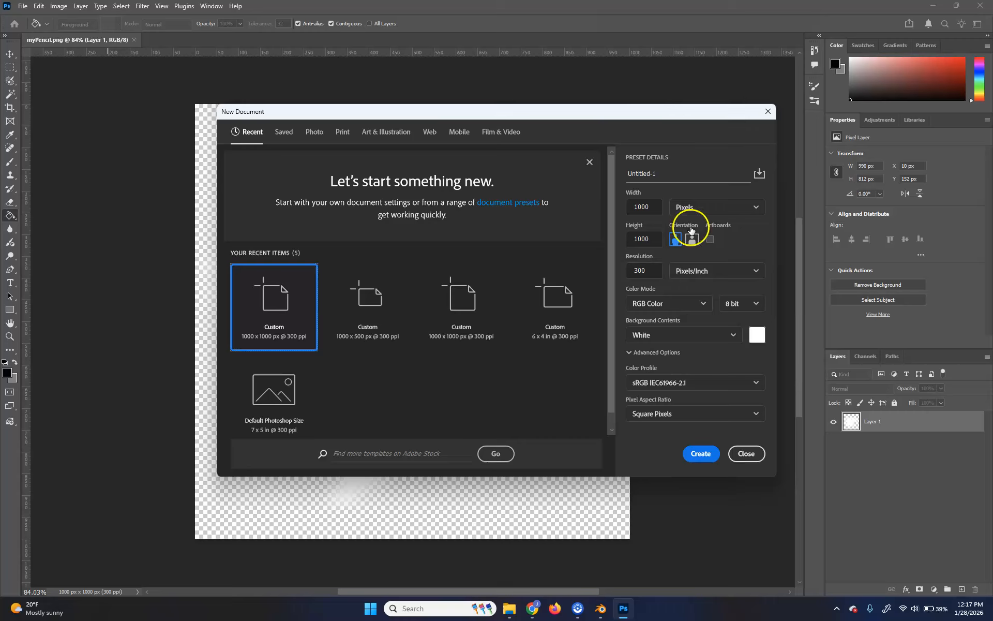
{"action": "left_click", "coordinate": [653, 239]}
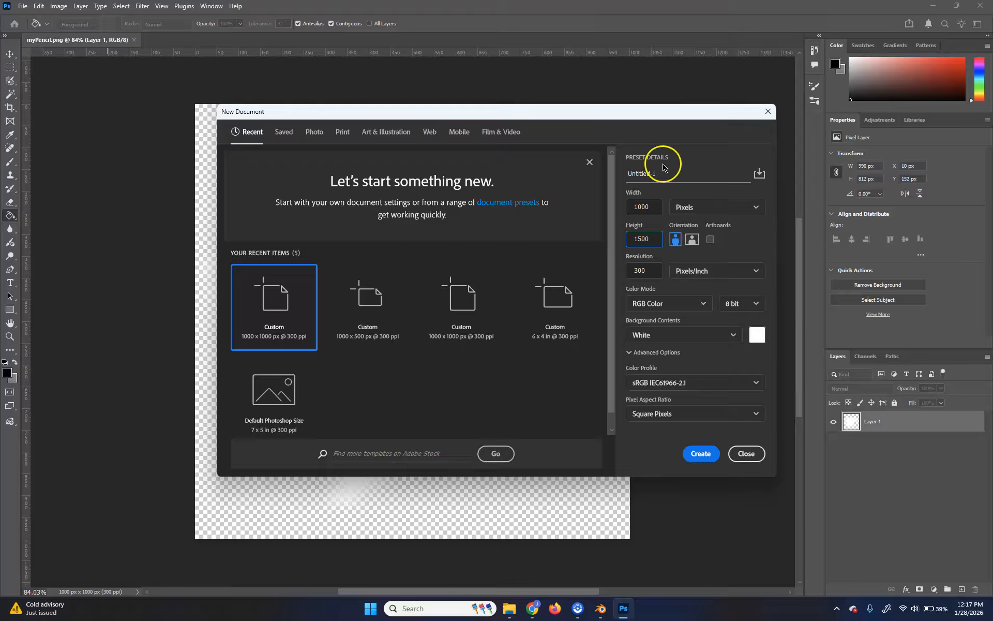
{"action": "left_click", "coordinate": [654, 206]}
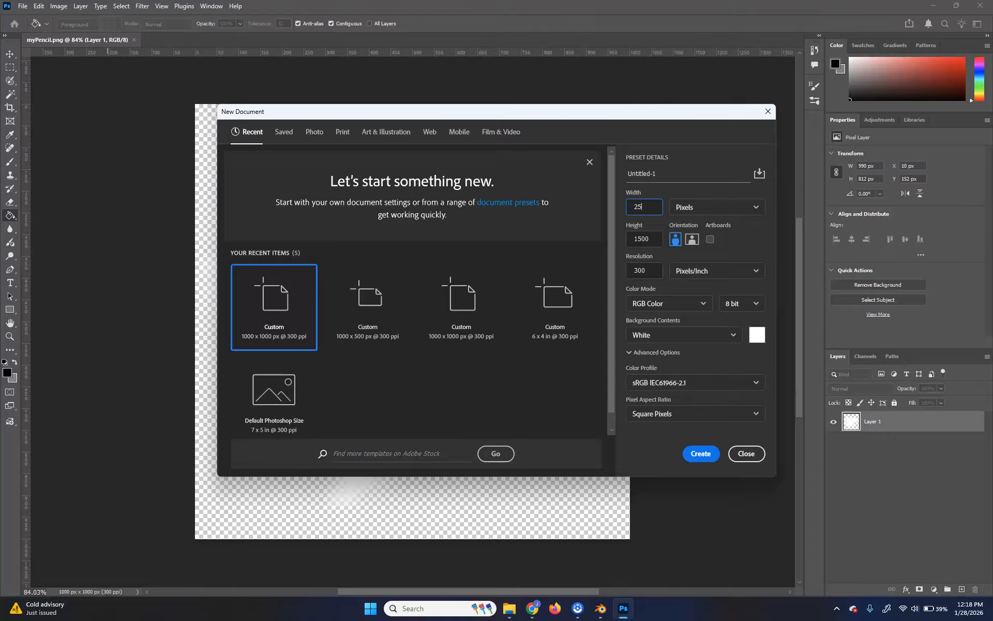
{"action": "type", "text": "250"}
{"action": "key", "text": "Return"}
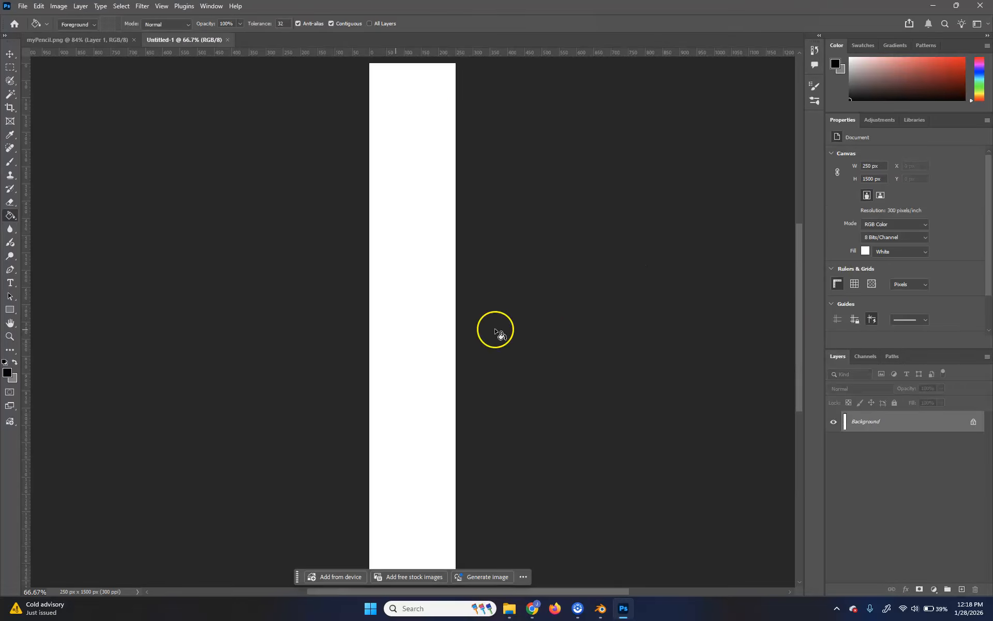
Step: Rotate the whole image 90° so that the canvas is 1500 px wide and 250 px high
{"action": "left_click", "coordinate": [59, 6]}
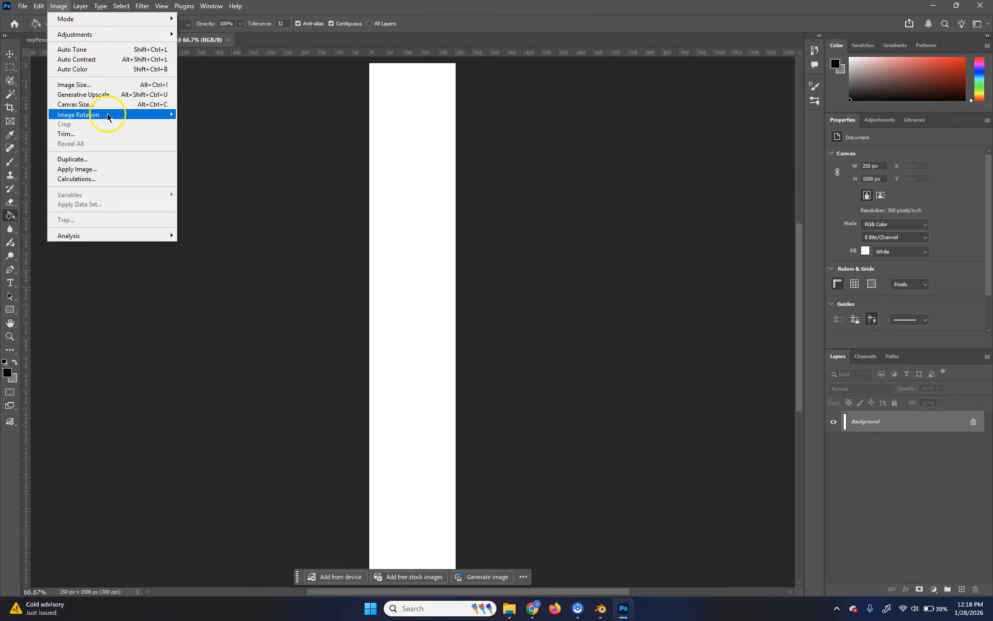
{"action": "mouse_move", "coordinate": [130, 114]}
{"action": "left_click", "coordinate": [209, 124]}
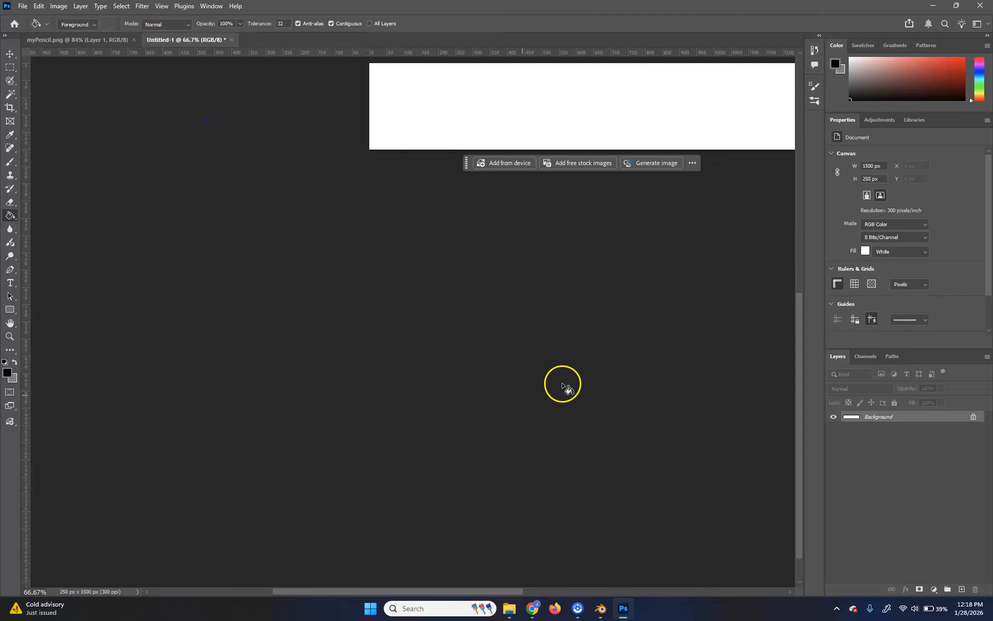
{"action": "left_click_drag", "start_coordinate": [606, 331], "coordinate": [428, 399]}
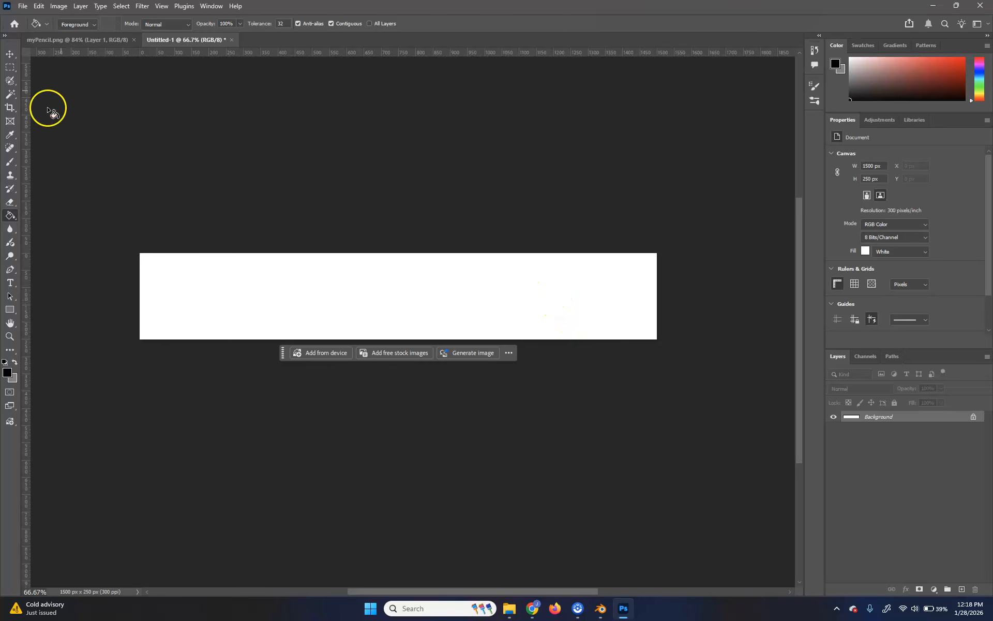
Step: Try the wet media brush Kyle's Real Oils Round Flex Wet with two horizontal black strokes, undoing both
{"action": "left_click", "coordinate": [4, 162]}
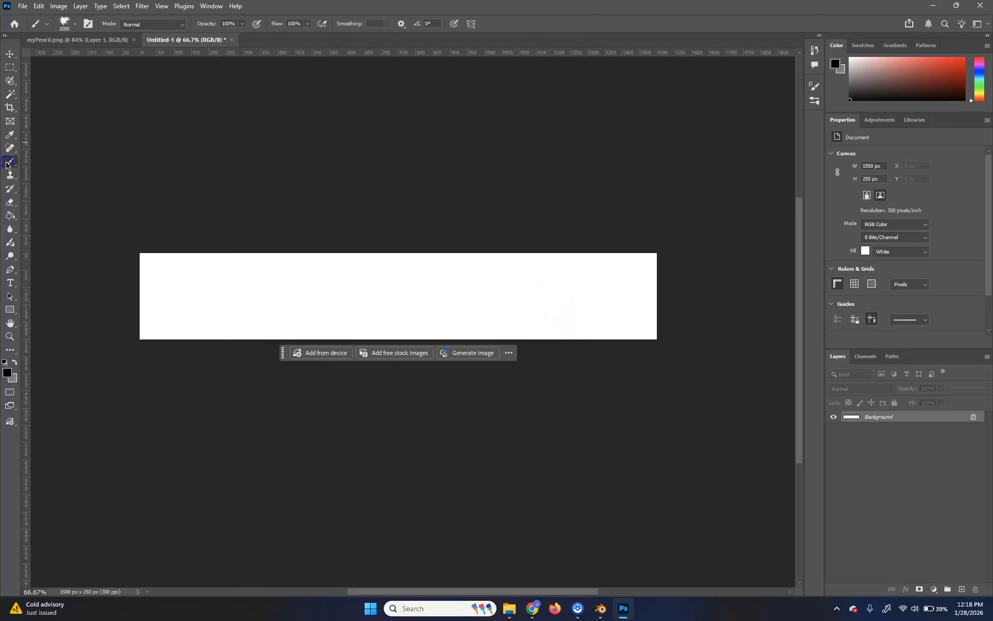
{"action": "left_click", "coordinate": [67, 23]}
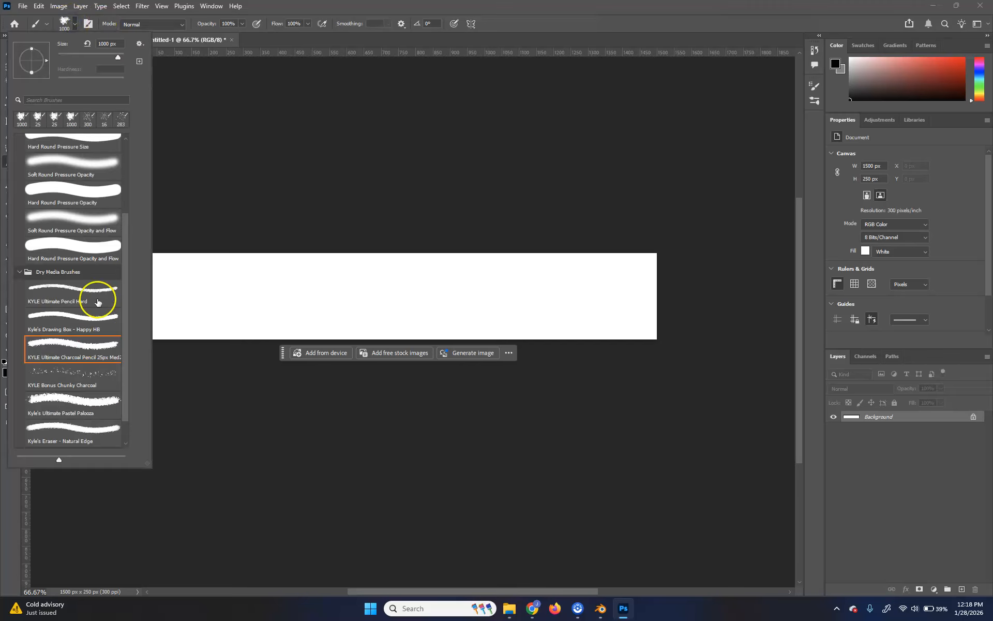
{"action": "scroll", "coordinate": [115, 333], "scroll_direction": "down", "scroll_amount": 2}
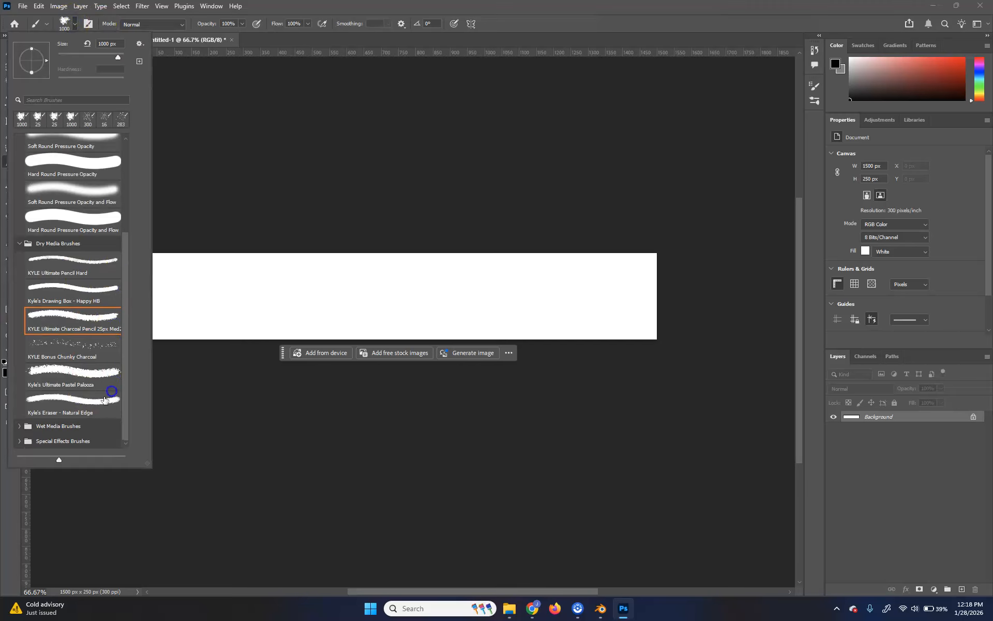
{"action": "left_click", "coordinate": [52, 425]}
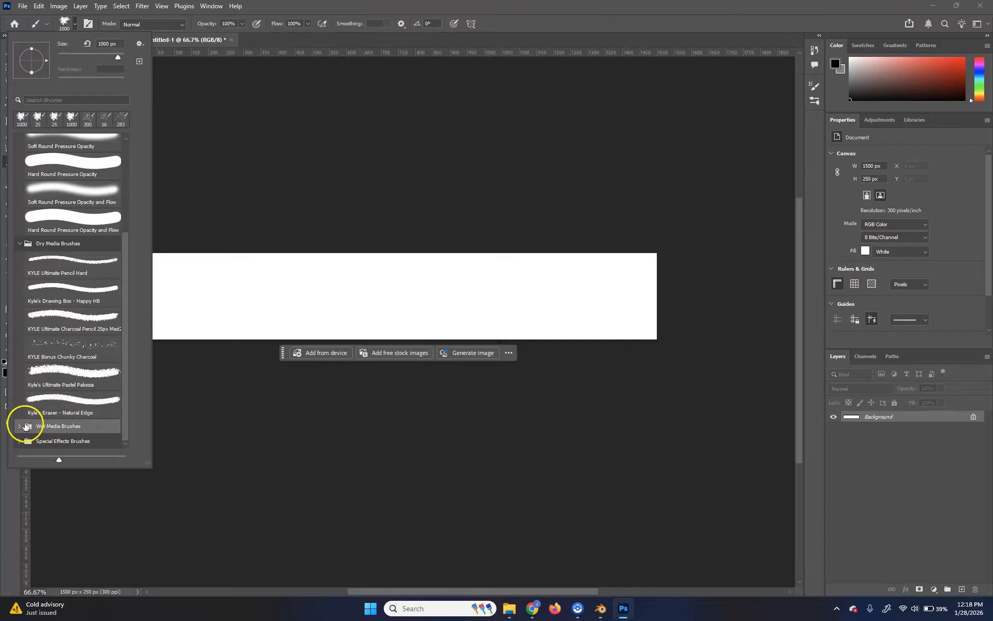
{"action": "left_click", "coordinate": [19, 425]}
{"action": "left_click_drag", "start_coordinate": [124, 328], "coordinate": [124, 428]}
{"action": "left_click", "coordinate": [94, 390]}
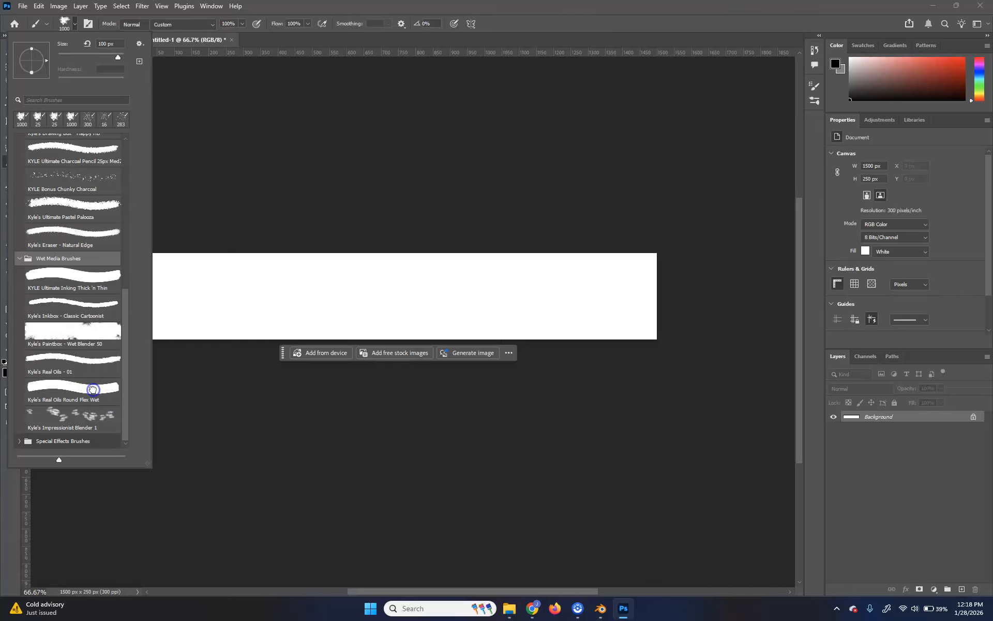
{"action": "left_click_drag", "start_coordinate": [196, 299], "coordinate": [561, 296]}
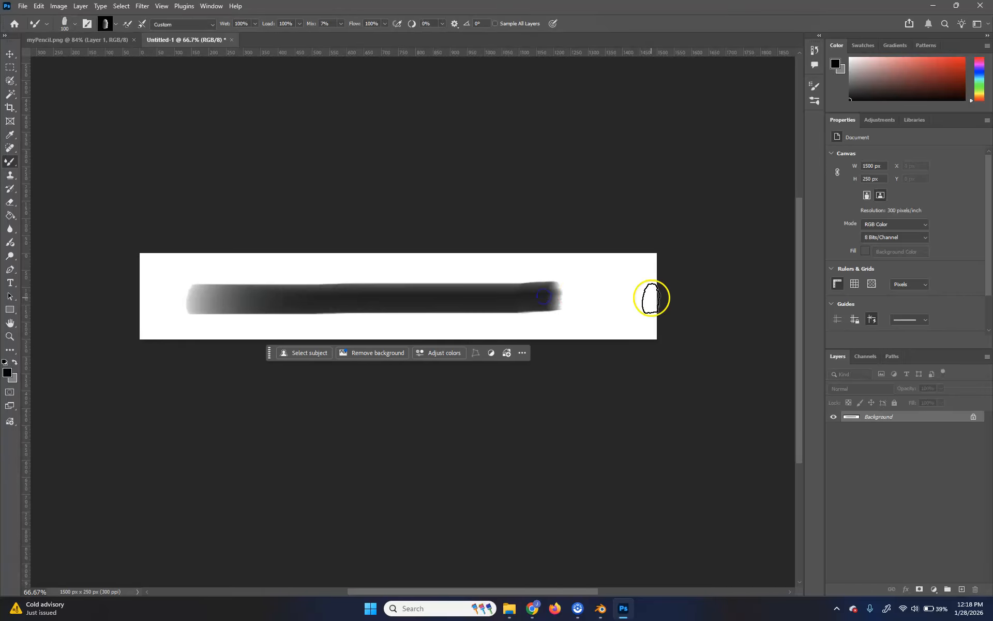
{"action": "key", "text": "ctrl+z"}
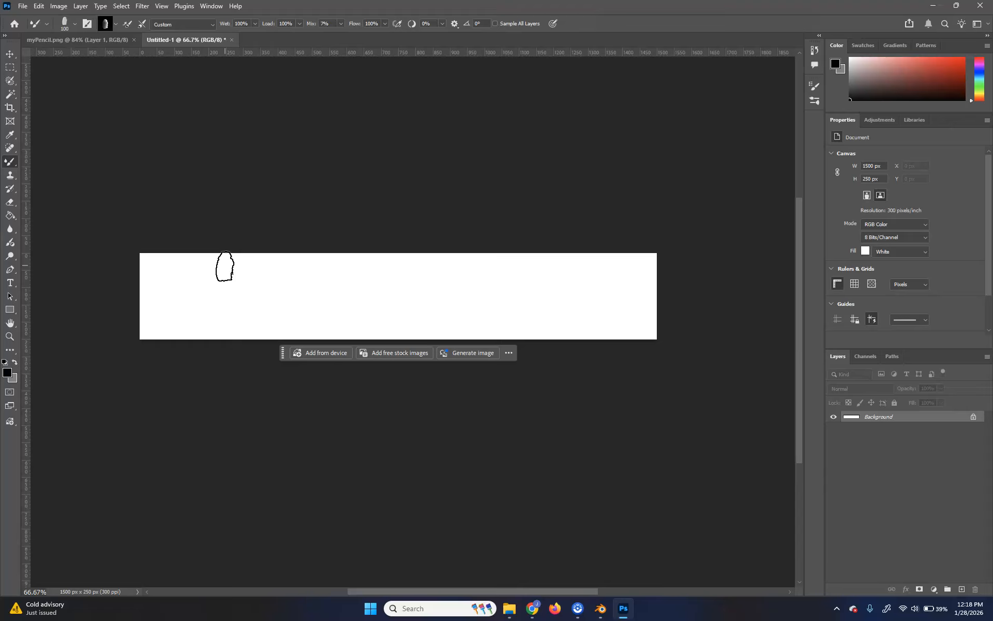
{"action": "mouse_move", "coordinate": [154, 312]}
{"action": "left_mouse_down"}
{"action": "mouse_move", "coordinate": [160, 304]}
{"action": "mouse_move", "coordinate": [359, 305]}
{"action": "mouse_move", "coordinate": [643, 286]}
{"action": "left_mouse_up"}
{"action": "key", "text": "ctrl+z"}
Step: Switch to the Kyle's Real Oils - 01 brush and test one long black stroke across the canvas, undoing it
{"action": "left_click", "coordinate": [47, 25]}
{"action": "left_click", "coordinate": [79, 24]}
{"action": "left_click", "coordinate": [78, 25]}
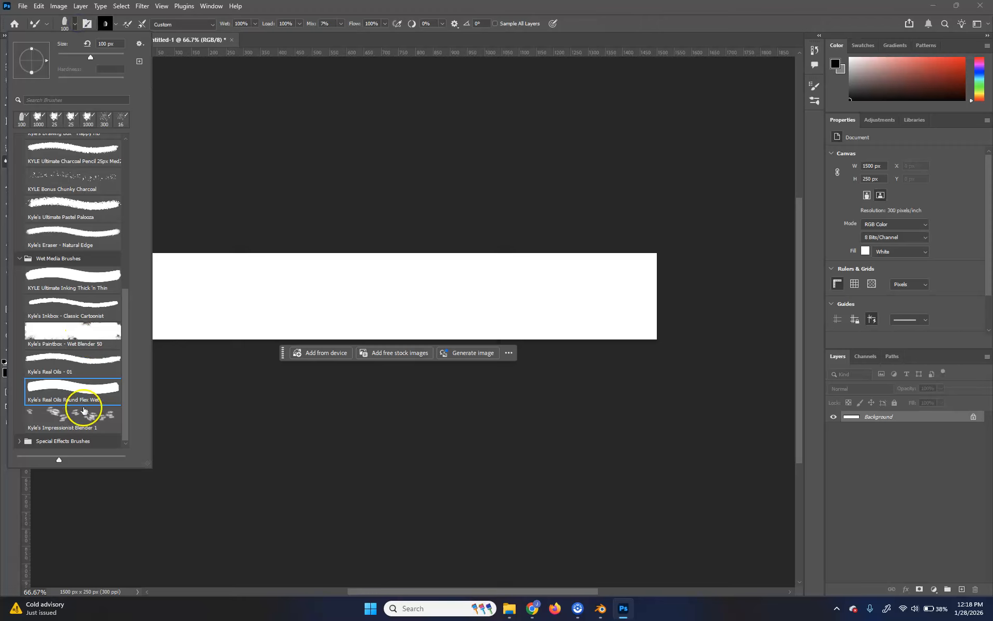
{"action": "left_click", "coordinate": [103, 366]}
{"action": "mouse_move", "coordinate": [175, 299]}
{"action": "left_mouse_down"}
{"action": "mouse_move", "coordinate": [492, 288]}
{"action": "mouse_move", "coordinate": [652, 296]}
{"action": "left_mouse_up"}
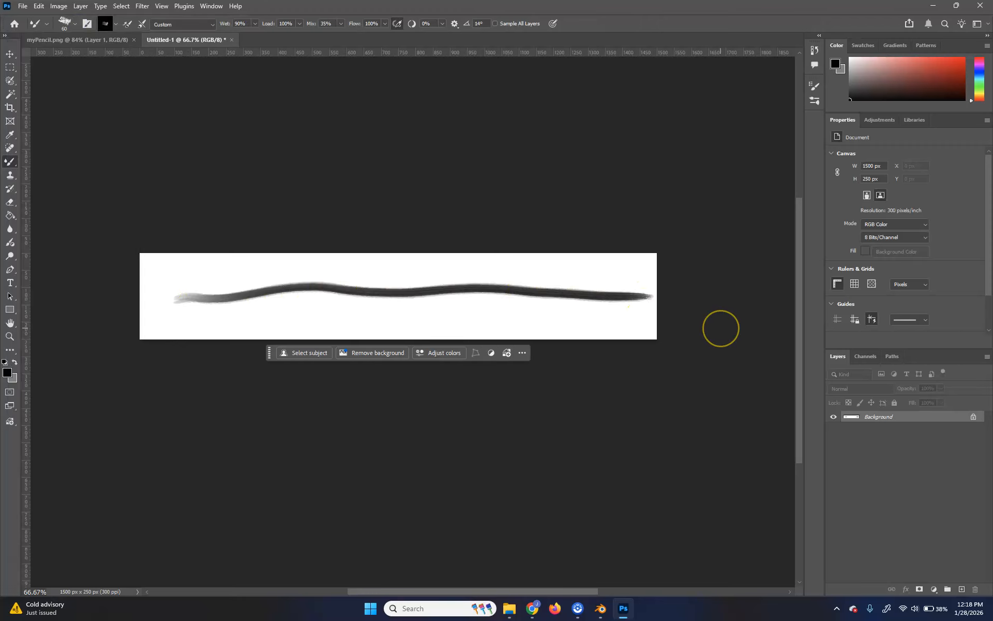
{"action": "key", "text": "ctrl+z"}
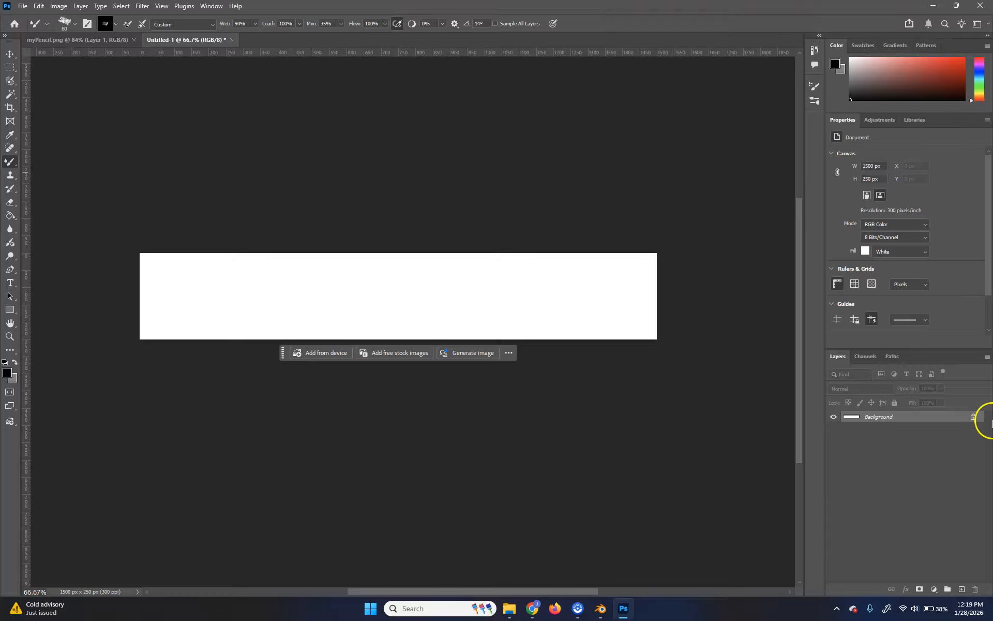
Step: Add an empty layer above the background, then unlock the background and fill it with black
{"action": "left_click", "coordinate": [961, 588]}
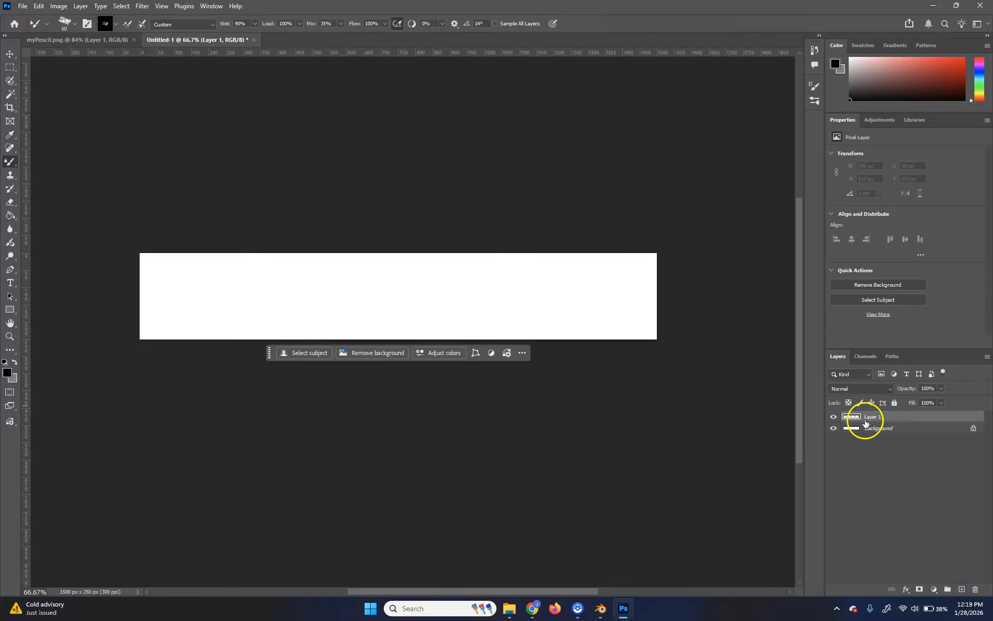
{"action": "left_click", "coordinate": [973, 428]}
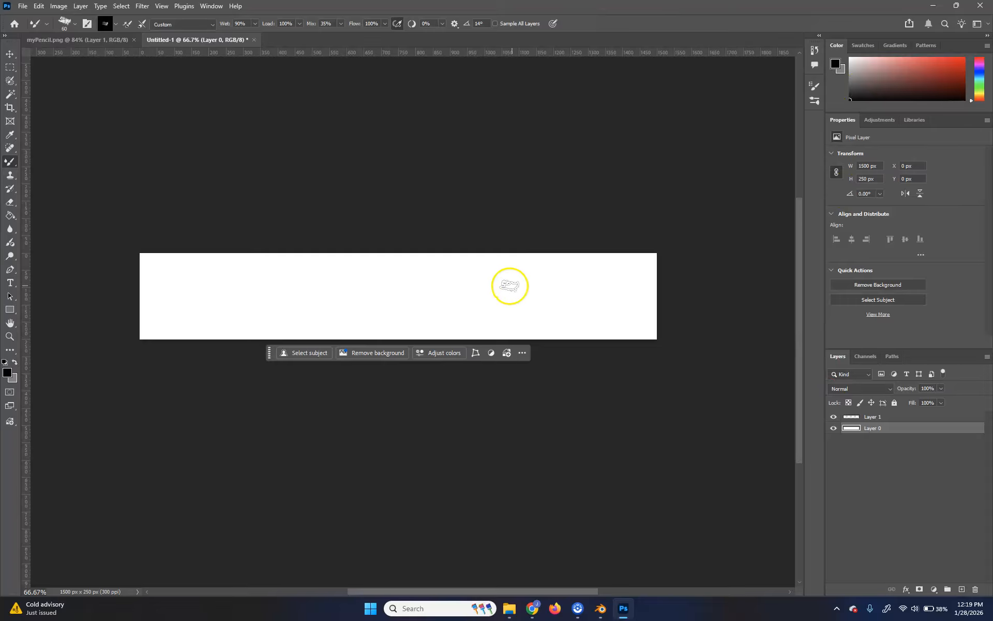
{"action": "key", "text": "g"}
{"action": "left_click", "coordinate": [403, 284]}
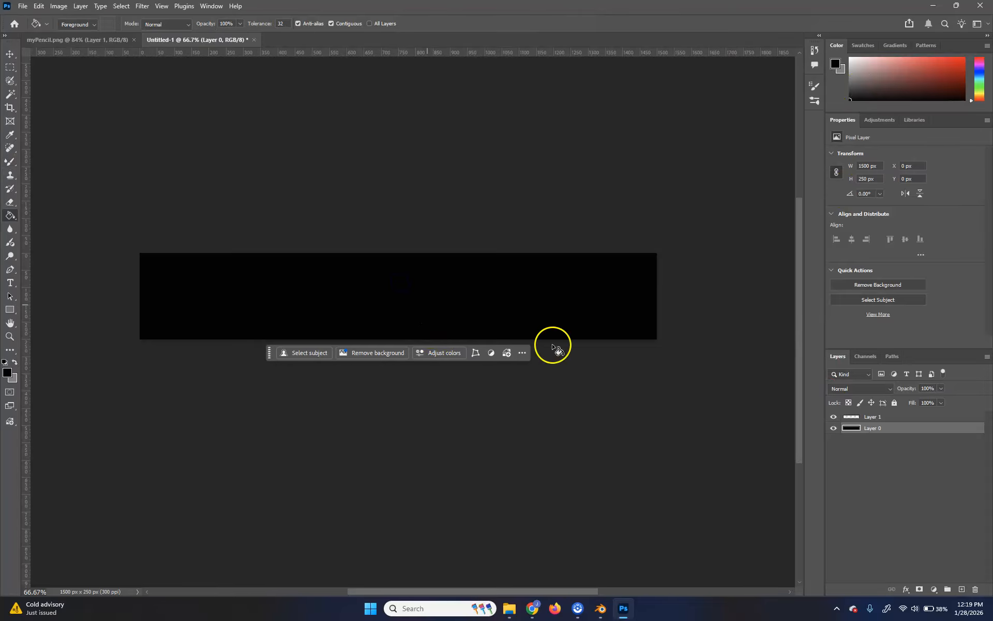
Step: Select Layer 1 and prepare the Mixer Brush with white as the paint color and a brush size of 175
{"action": "left_click", "coordinate": [874, 417]}
{"action": "left_click", "coordinate": [850, 57]}
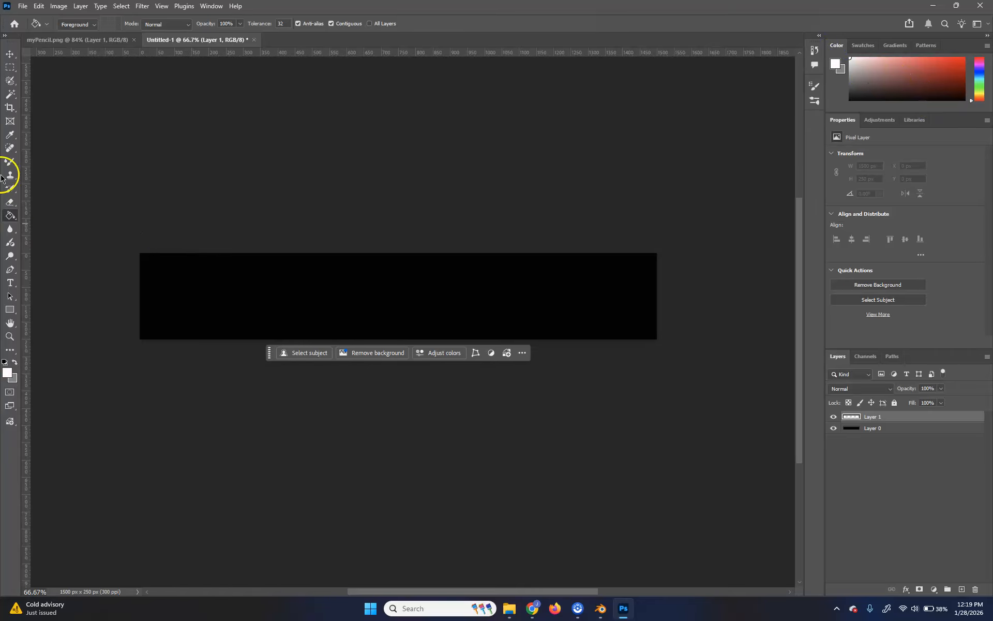
{"action": "left_click", "coordinate": [9, 162]}
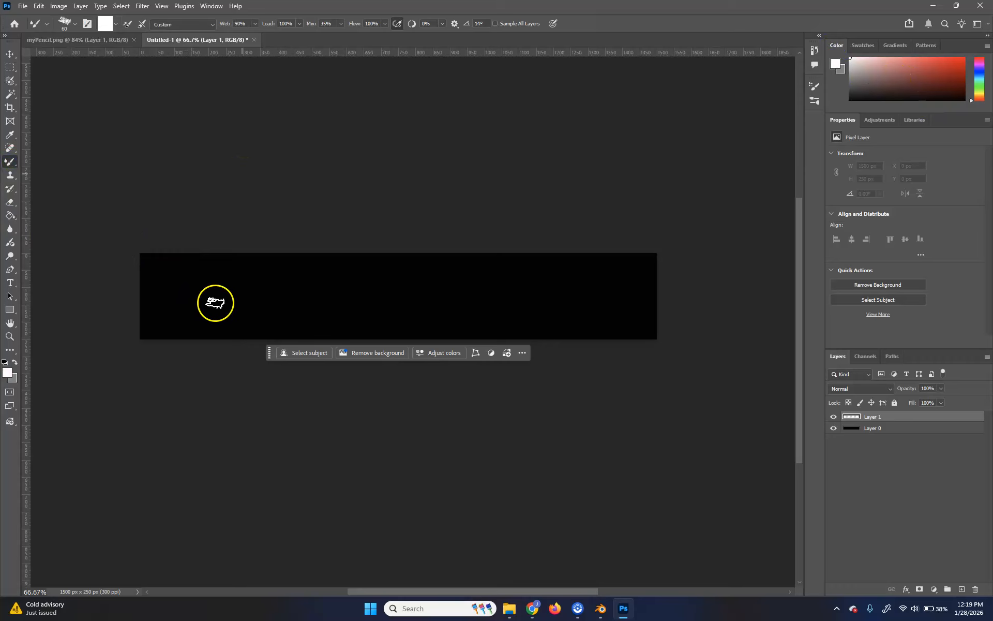
{"action": "key", "text": "bracketright"}
{"action": "key", "text": "bracketright"}
{"action": "key", "text": "bracketright"}
{"action": "key", "text": "bracketright"}
{"action": "key", "text": "bracketright"}
{"action": "key", "text": "bracketright"}
{"action": "key", "text": "bracketright"}
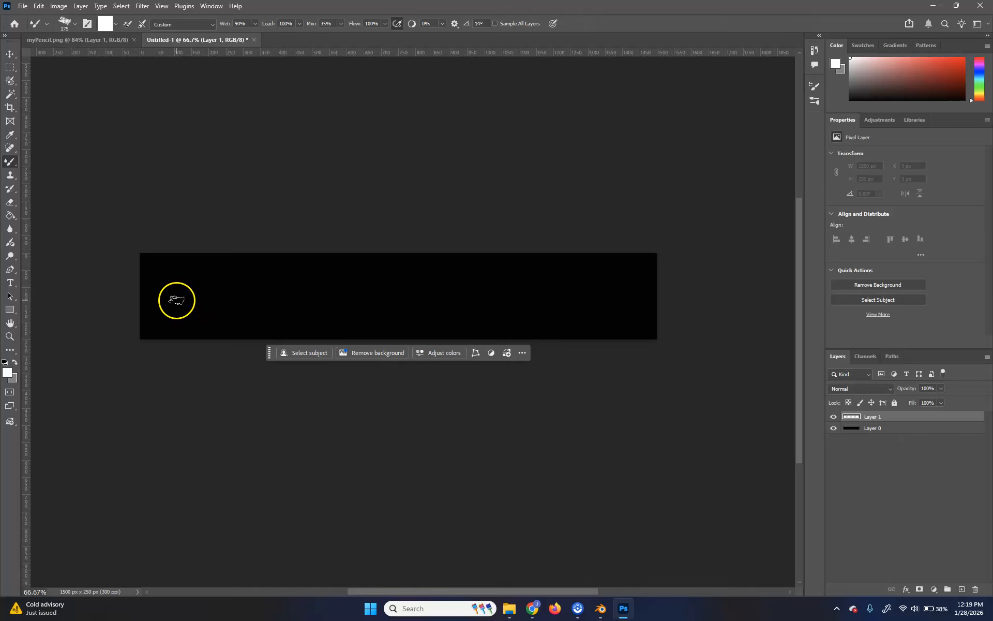
Step: Try several long horizontal white strokes across the black canvas, undoing each one
{"action": "left_click_drag", "start_coordinate": [175, 299], "coordinate": [585, 302]}
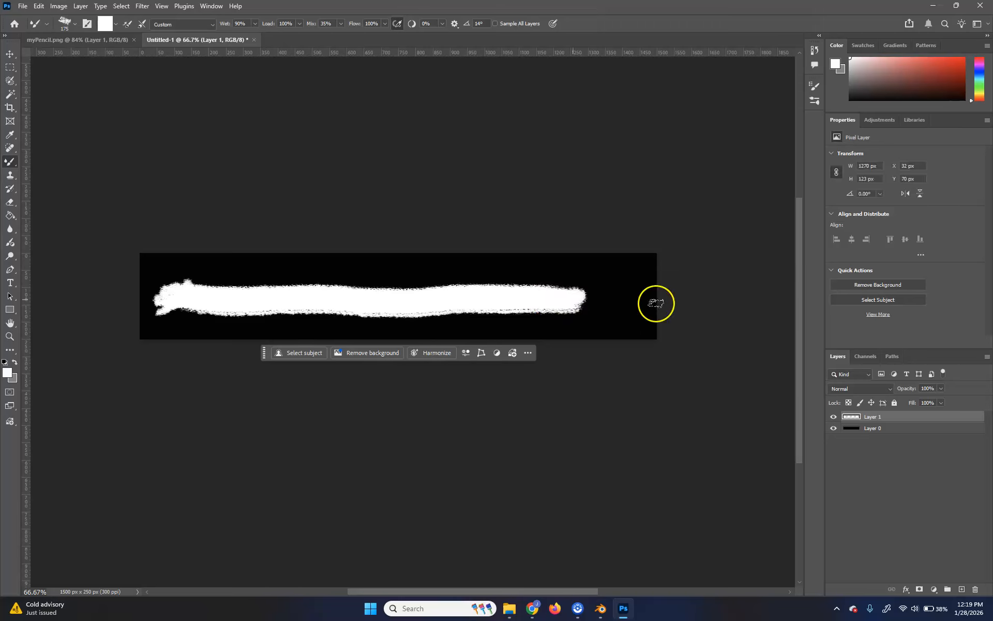
{"action": "left_click_drag", "start_coordinate": [153, 297], "coordinate": [595, 294]}
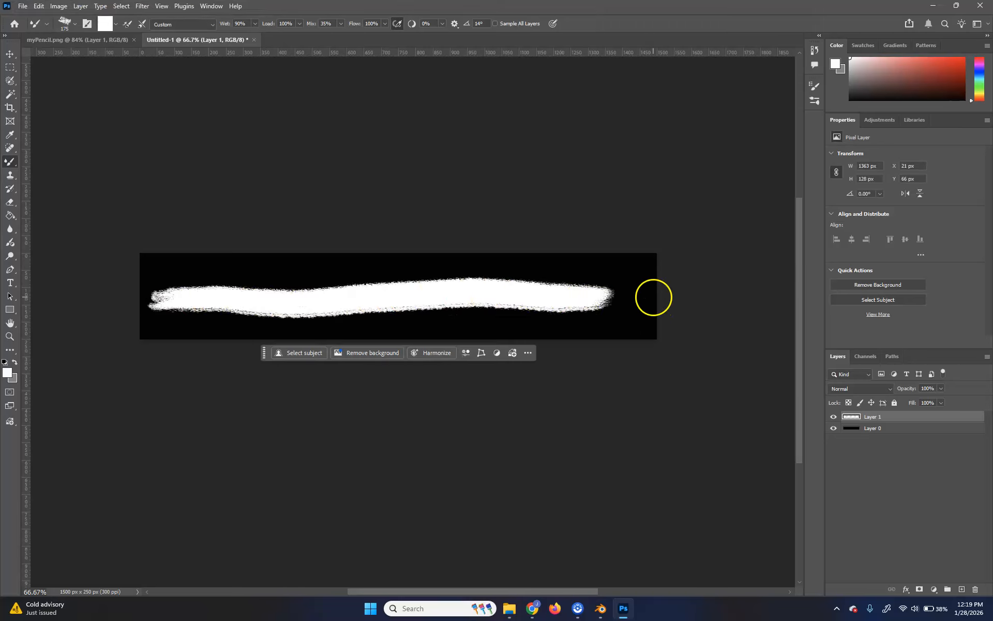
{"action": "key", "text": "ctrl+z"}
{"action": "left_click_drag", "start_coordinate": [167, 300], "coordinate": [671, 304]}
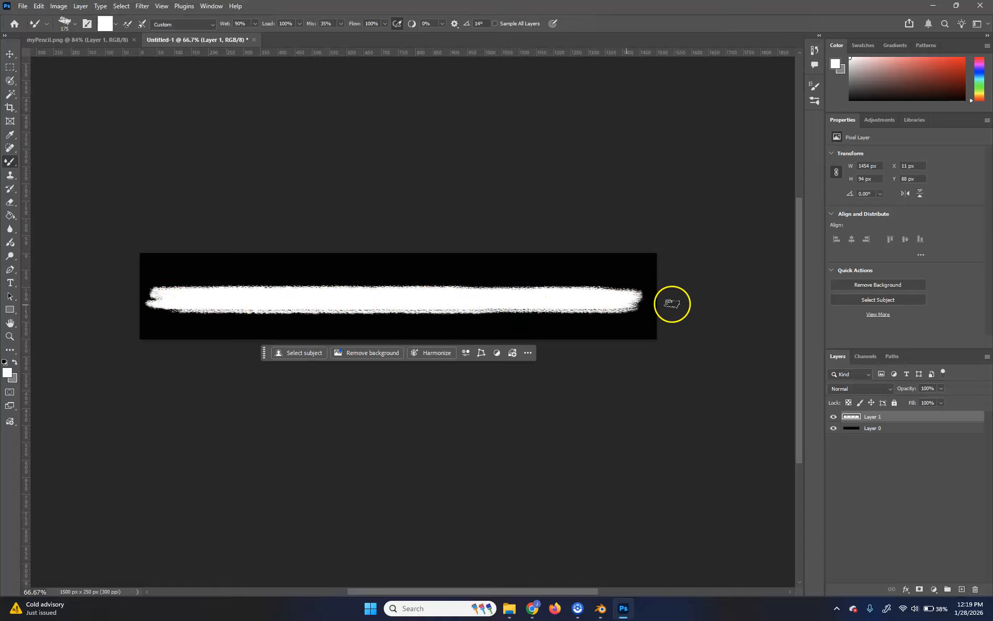
{"action": "key", "text": "ctrl+z"}
{"action": "mouse_move", "coordinate": [205, 314]}
{"action": "left_mouse_down"}
{"action": "mouse_move", "coordinate": [508, 295]}
{"action": "mouse_move", "coordinate": [630, 305]}
{"action": "left_mouse_up"}
{"action": "key", "text": "ctrl+z"}
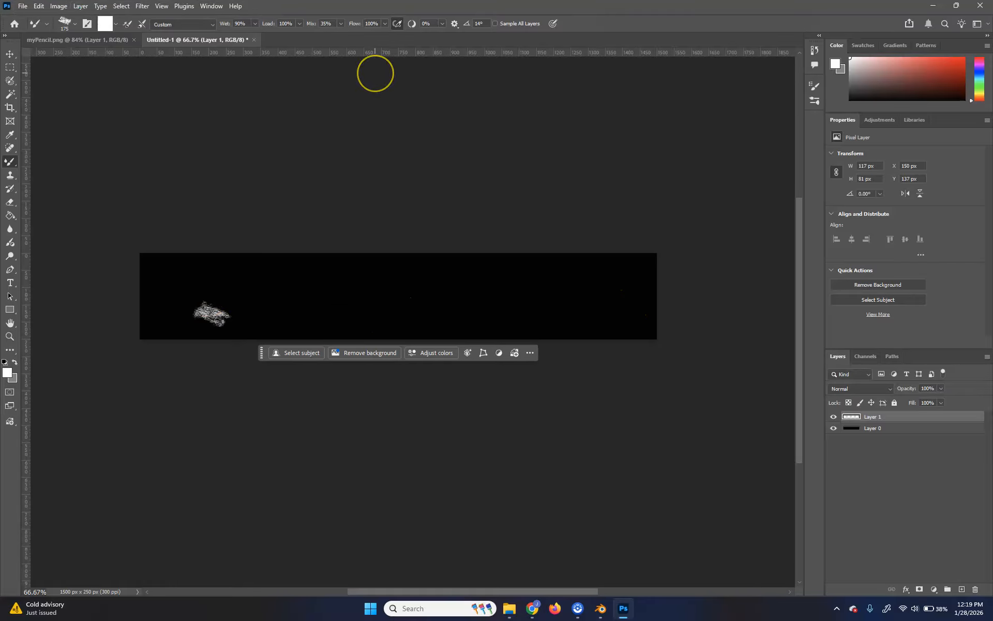
{"action": "key", "text": "ctrl+z"}
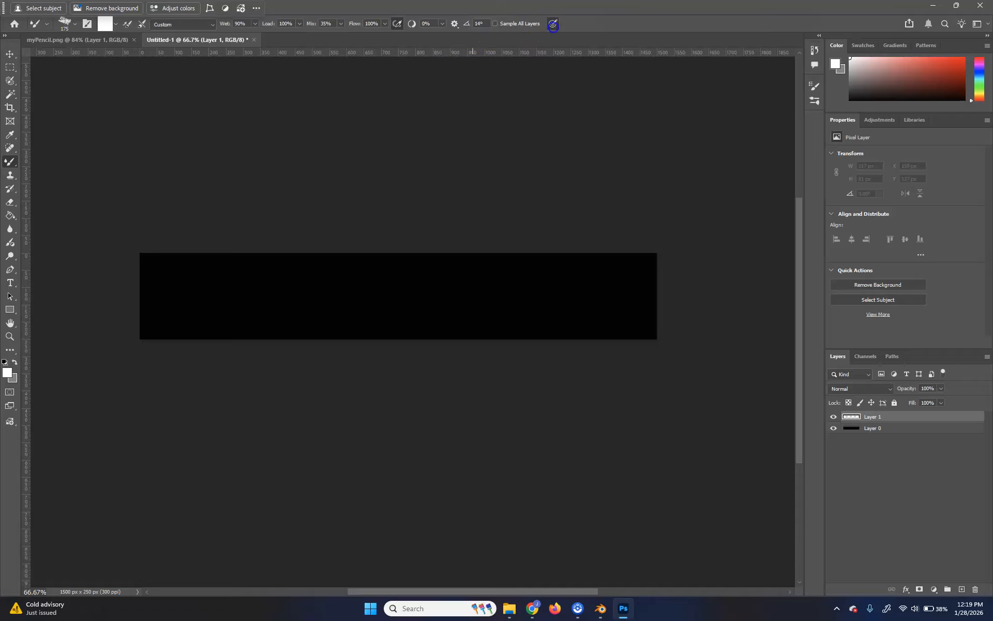
{"action": "left_click_drag", "start_coordinate": [166, 301], "coordinate": [607, 296]}
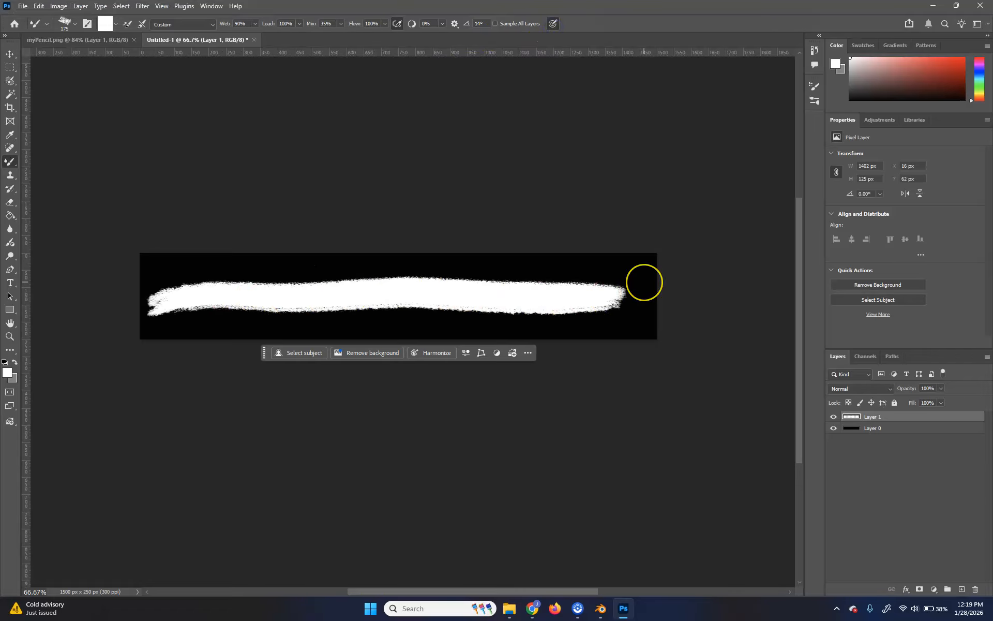
{"action": "key", "text": "ctrl+z"}
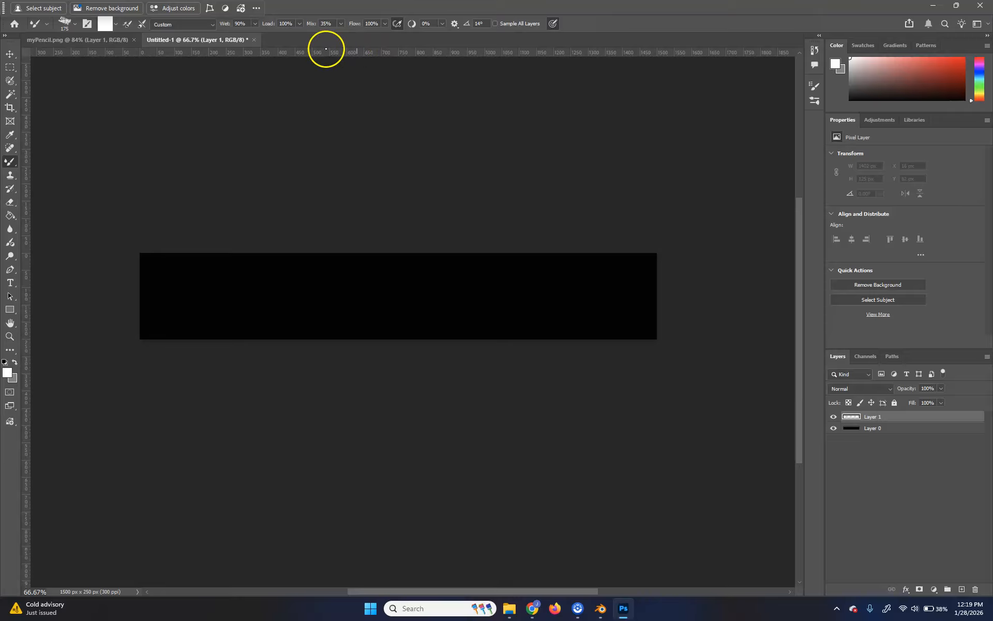
Step: Paint one straight white stroke about 1388 px long and 102 px high across the middle of Layer 1
{"action": "left_click", "coordinate": [200, 278]}
{"action": "left_click_drag", "start_coordinate": [195, 291], "coordinate": [631, 296]}
{"action": "key", "text": "ctrl+z"}
{"action": "left_click_drag", "start_coordinate": [153, 298], "coordinate": [628, 296]}
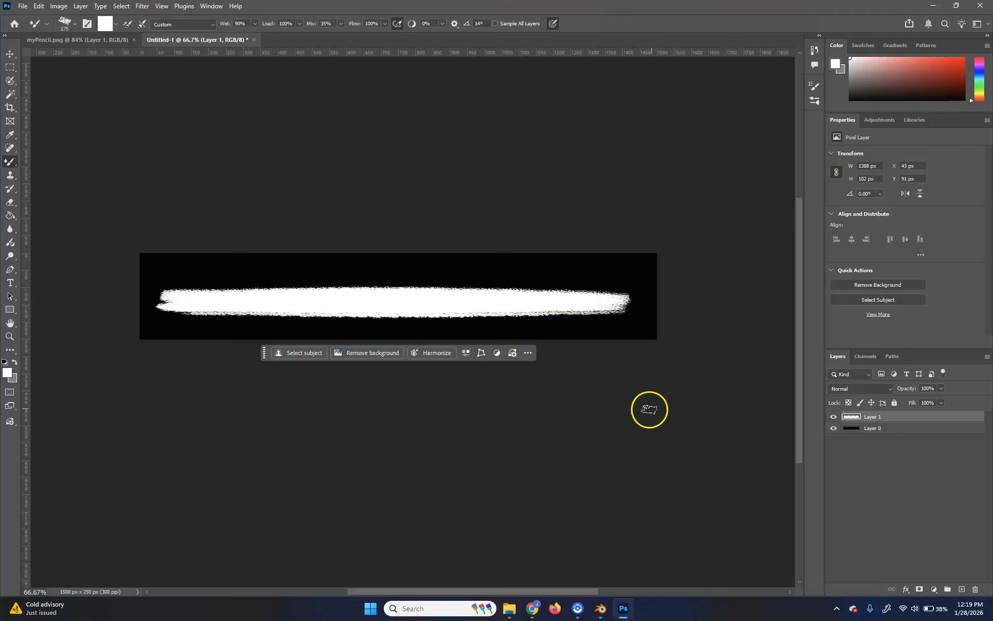
Step: Delete the black background layer, Layer 0, so that only the white stroke layer is left
{"action": "left_click", "coordinate": [930, 429]}
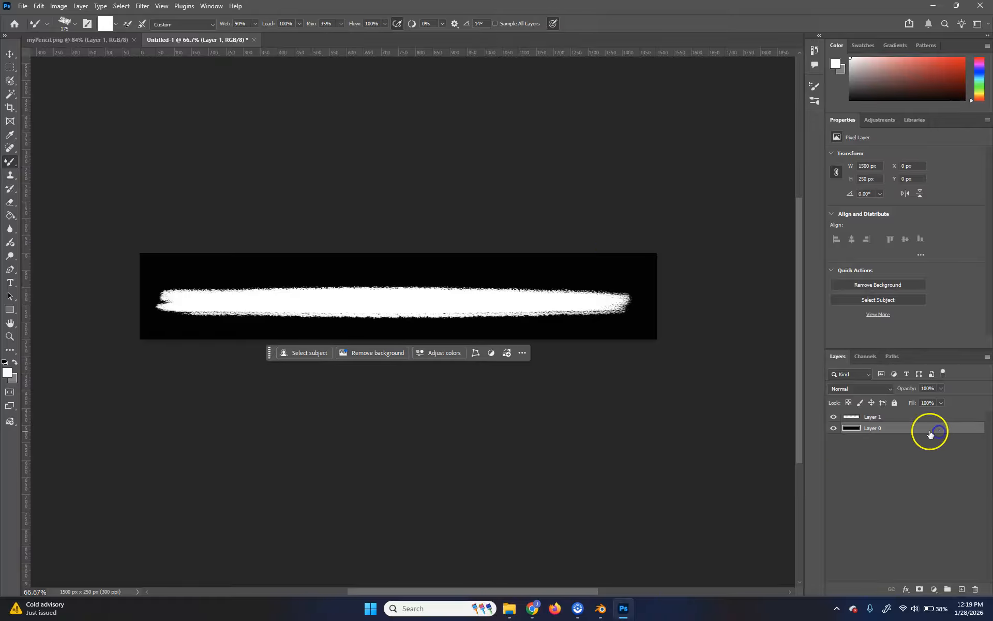
{"action": "left_click", "coordinate": [975, 589]}
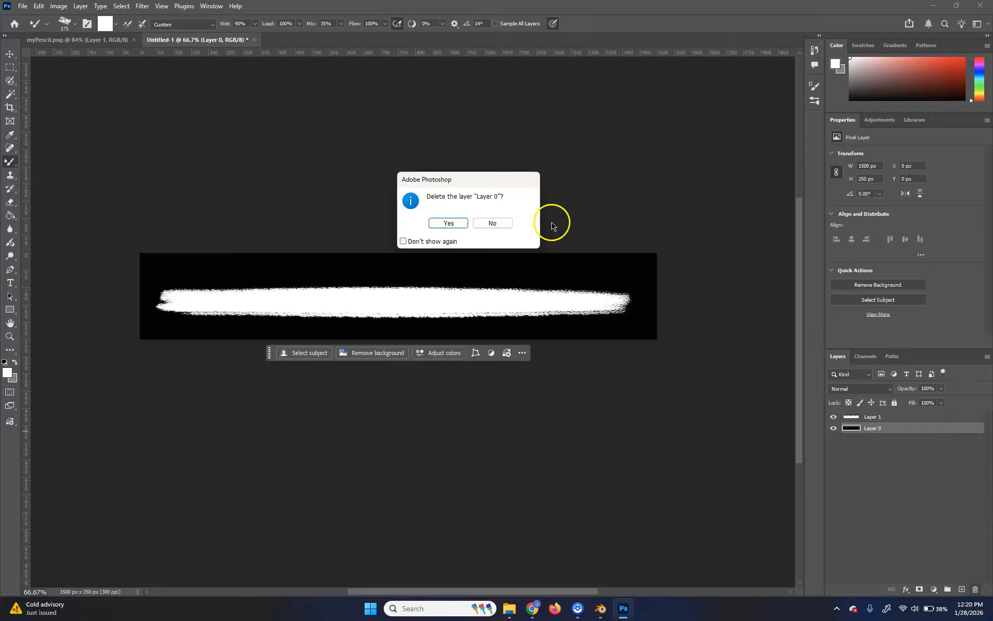
{"action": "left_click", "coordinate": [454, 220]}
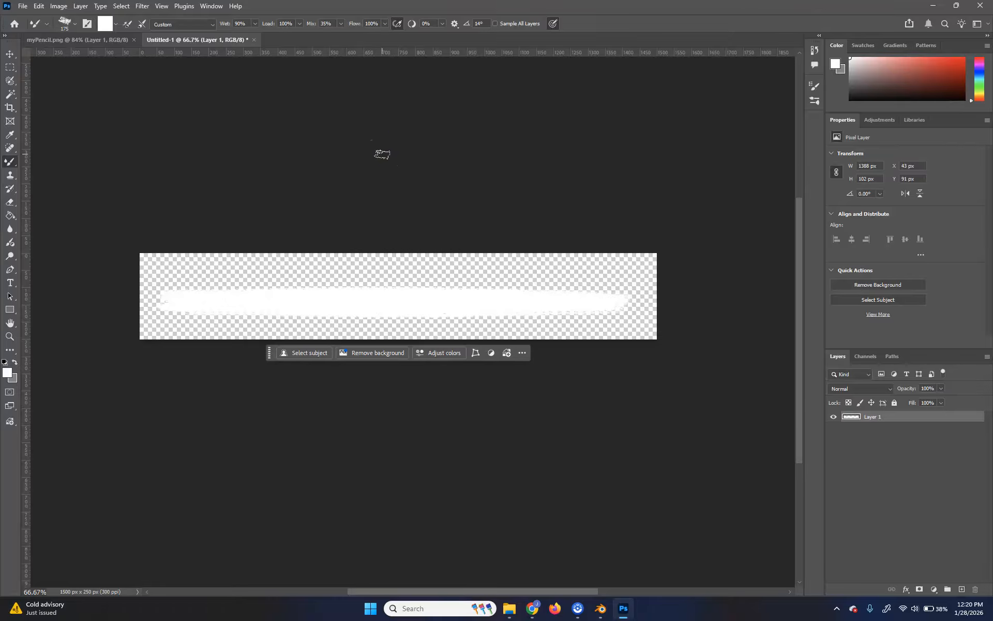
Step: Save a copy of the stroke image to the Desktop as a PNG named myPaintbrush, accepting the PNG format options
{"action": "key", "text": "ctrl+s"}
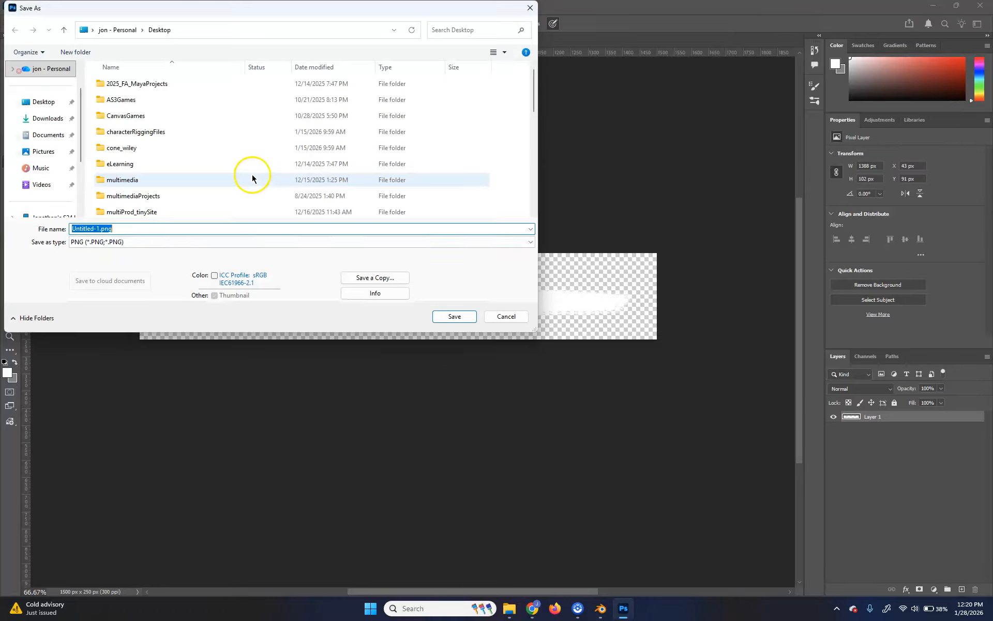
{"action": "left_click", "coordinate": [506, 316]}
{"action": "left_click", "coordinate": [30, 6]}
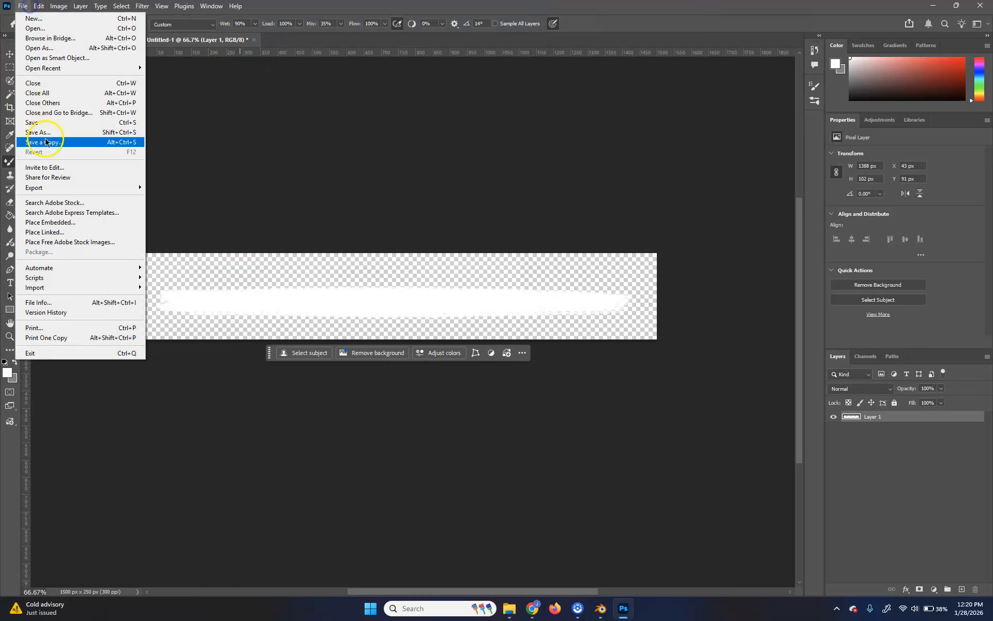
{"action": "left_click", "coordinate": [62, 139]}
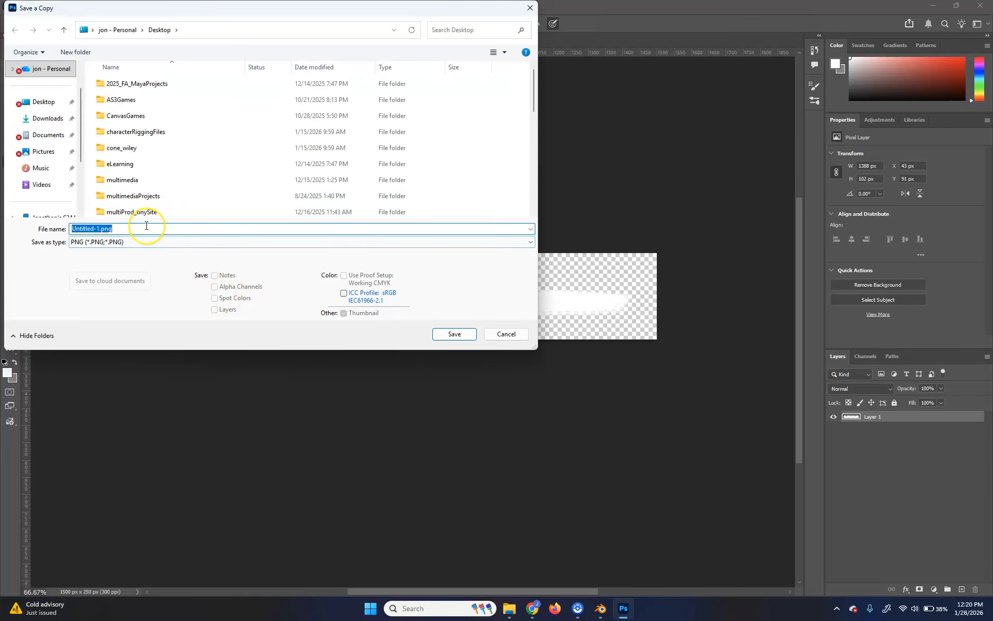
{"action": "type", "text": "my"}
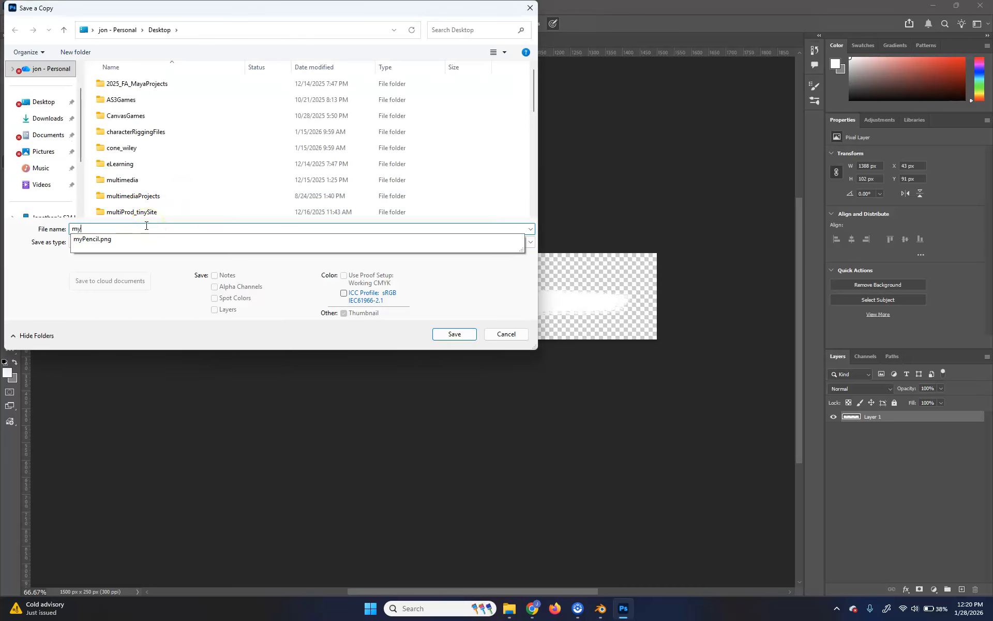
{"action": "type", "text": "Paintbrush"}
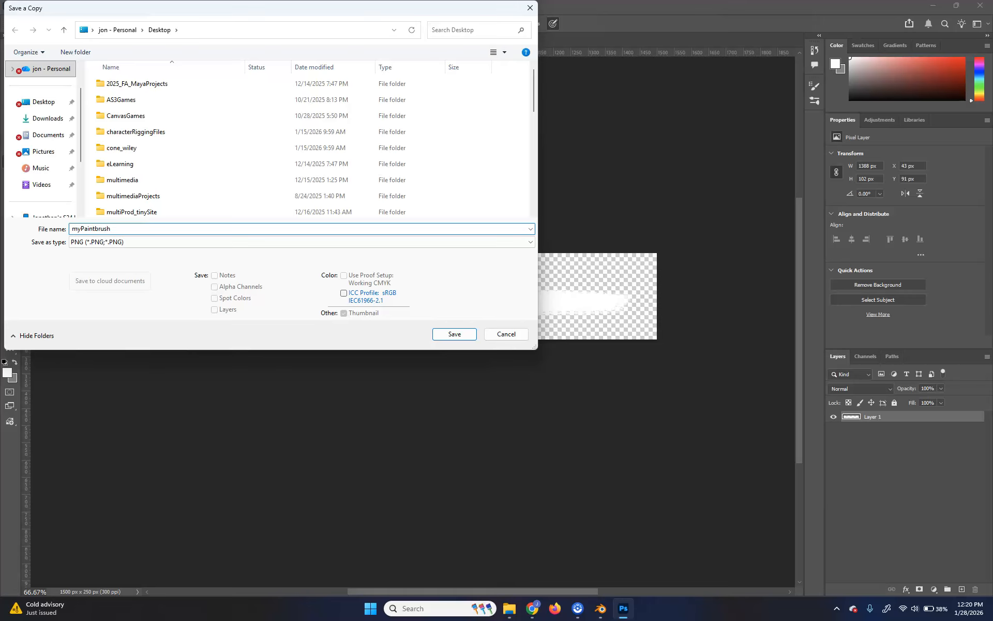
{"action": "key", "text": "Return"}
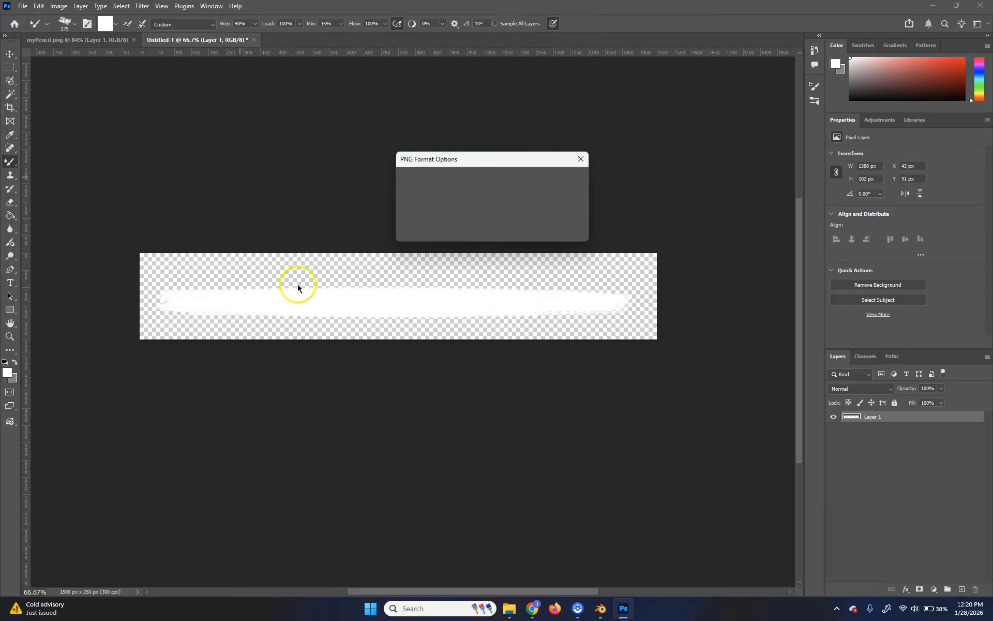
{"action": "left_click", "coordinate": [541, 186]}
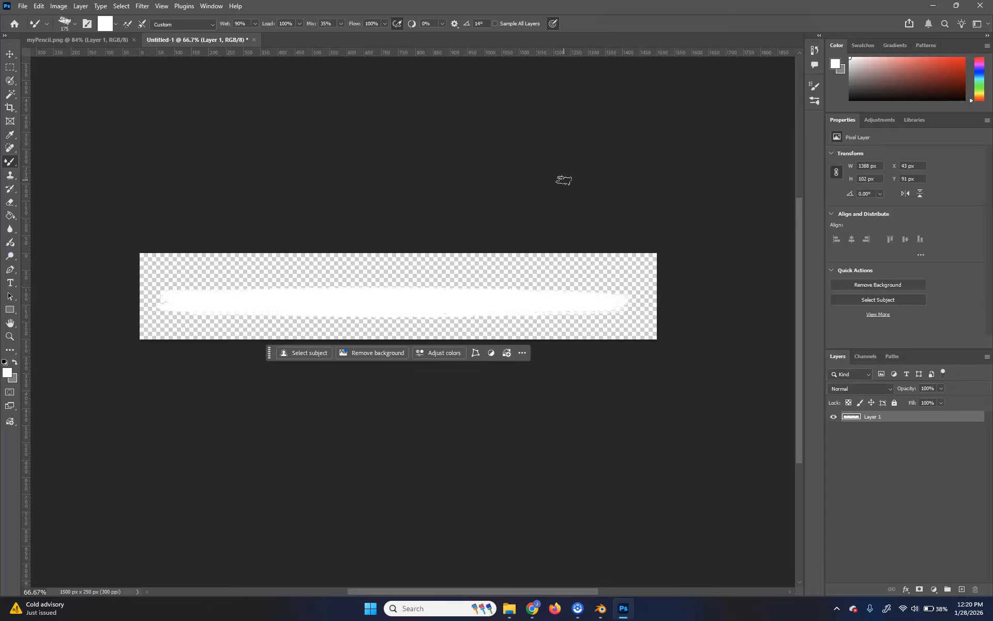
Step: Look at the image results for "watercolor texture seamless" in Chrome and return to Blender
{"action": "left_click_drag", "start_coordinate": [523, 303], "coordinate": [481, 313]}
{"action": "left_click", "coordinate": [600, 609]}
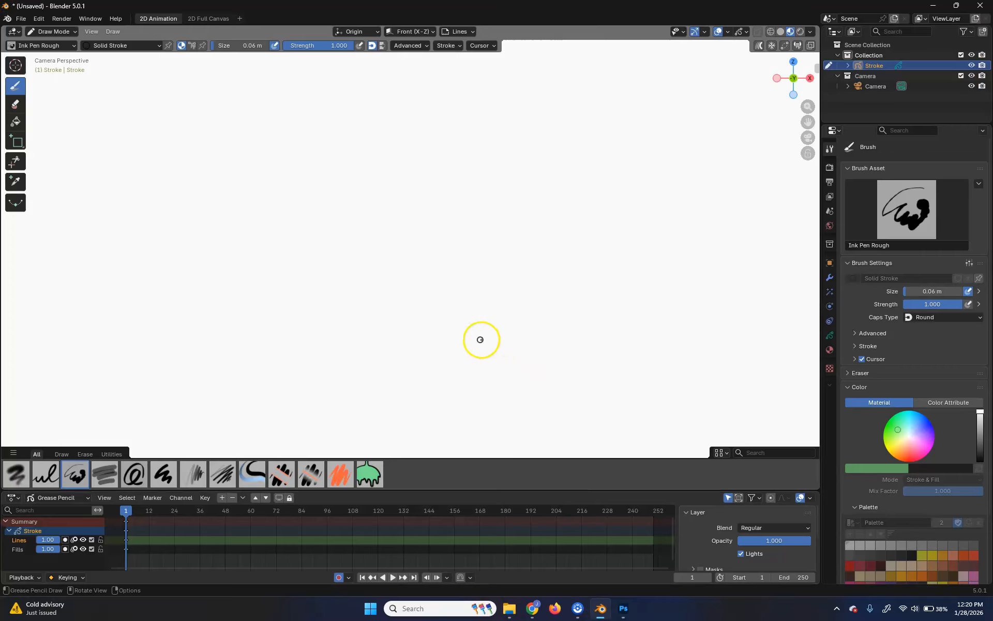
{"action": "left_click", "coordinate": [532, 606]}
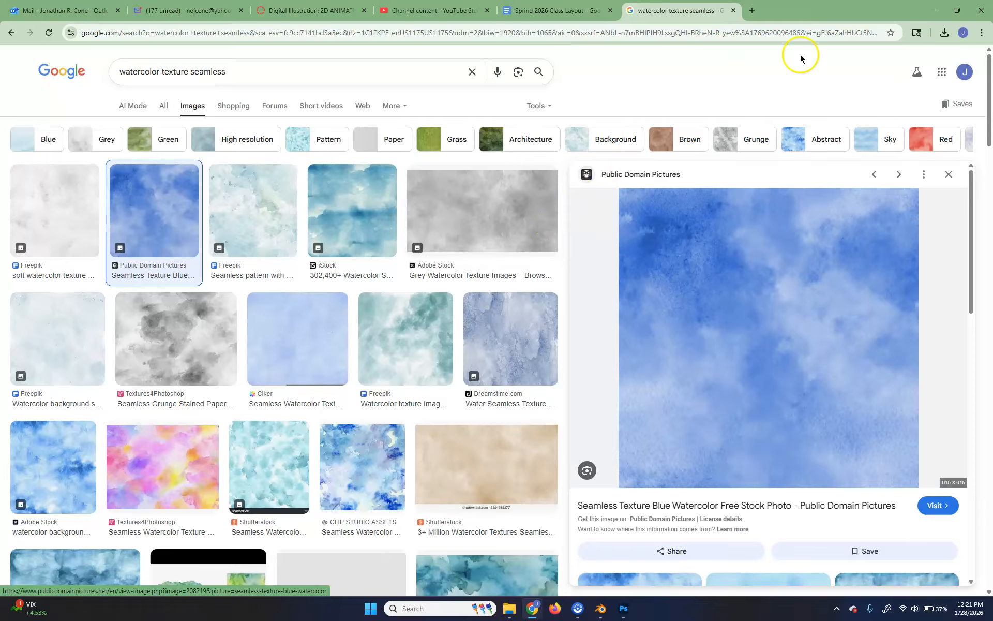
{"action": "left_click", "coordinate": [933, 11]}
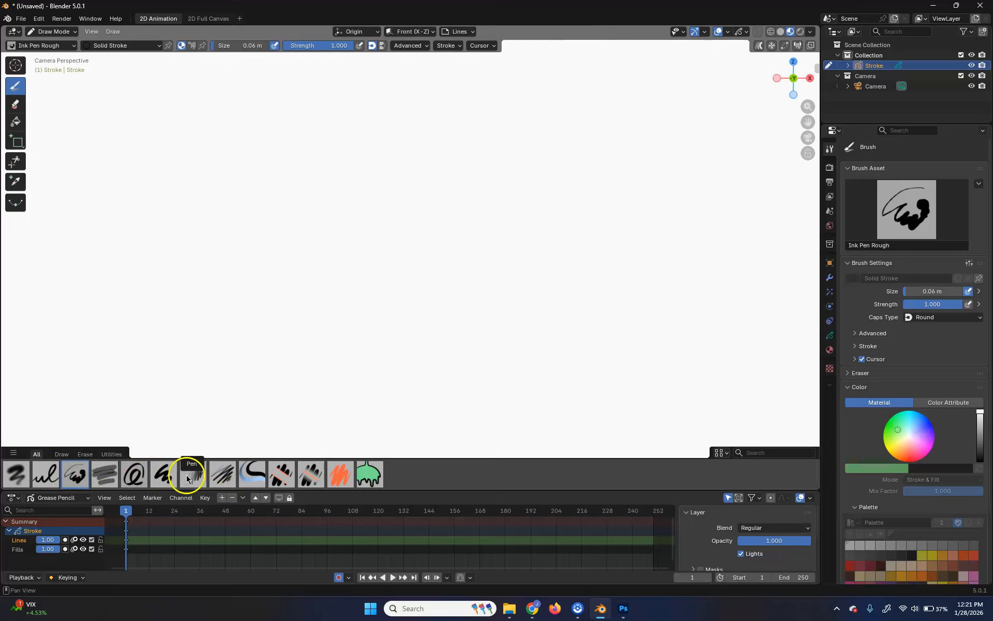
Step: Duplicate the Ink Pen brush as a new brush asset named MyPencil, keeping User Library as its library
{"action": "left_click", "coordinate": [51, 478]}
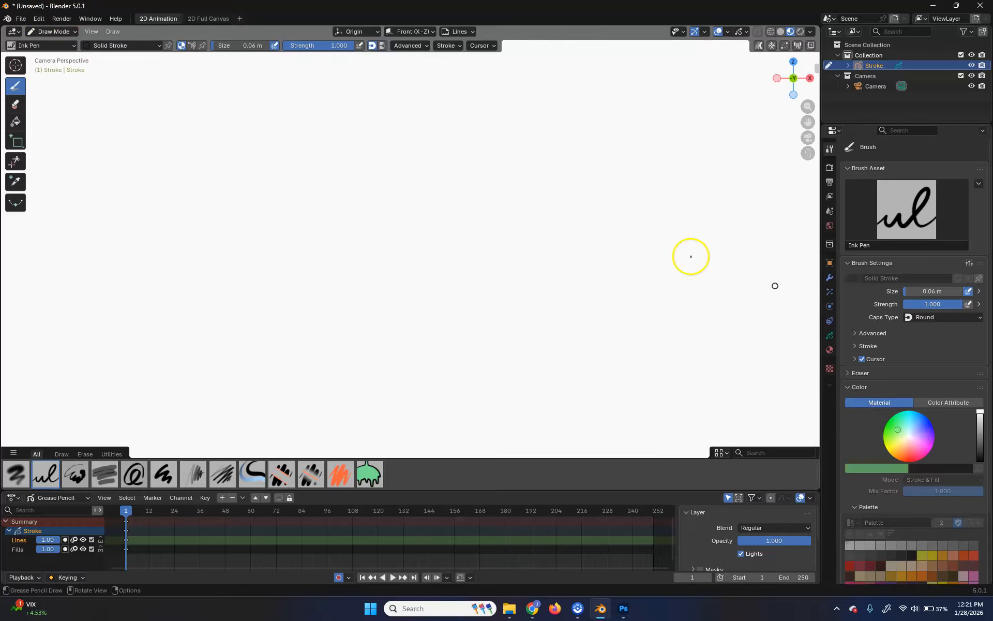
{"action": "left_click", "coordinate": [978, 185]}
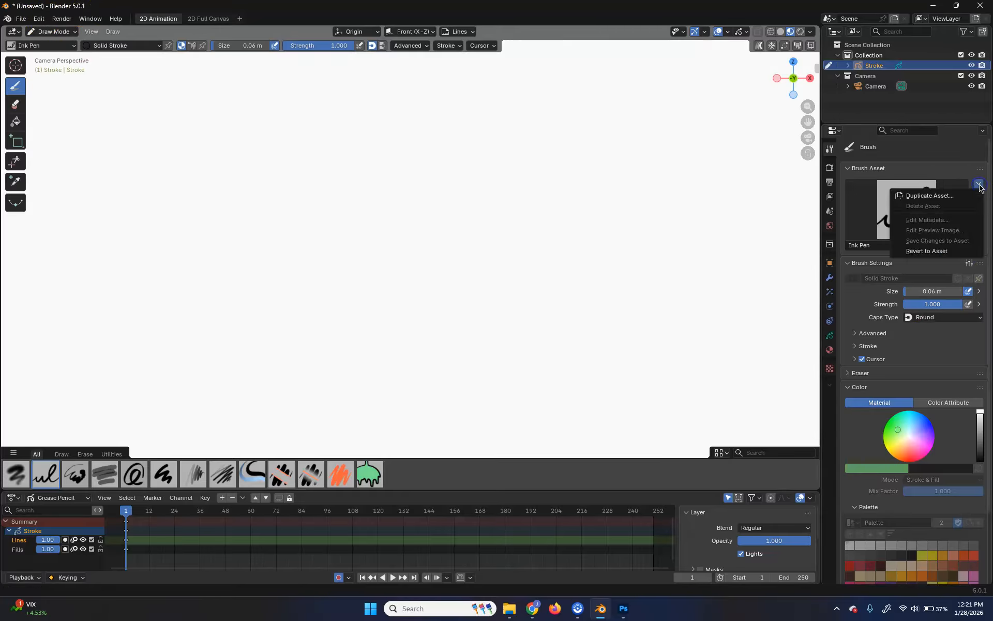
{"action": "left_click", "coordinate": [939, 196]}
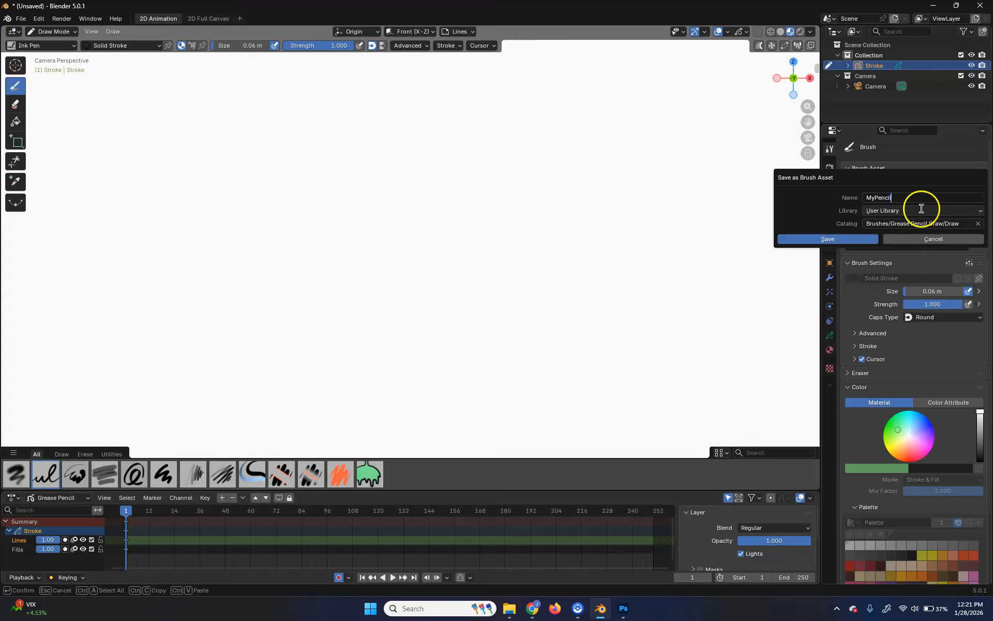
{"action": "left_click", "coordinate": [981, 213]}
{"action": "left_click", "coordinate": [982, 214]}
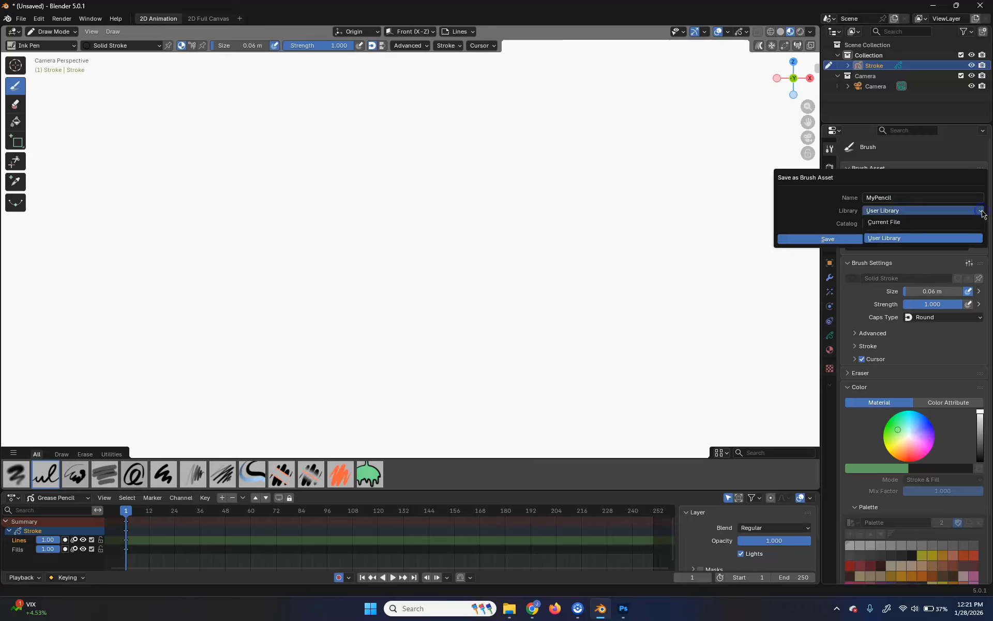
{"action": "left_click", "coordinate": [944, 210]}
Step: Set the new brush asset's catalog to Brushes/Custom
{"action": "left_click", "coordinate": [949, 223]}
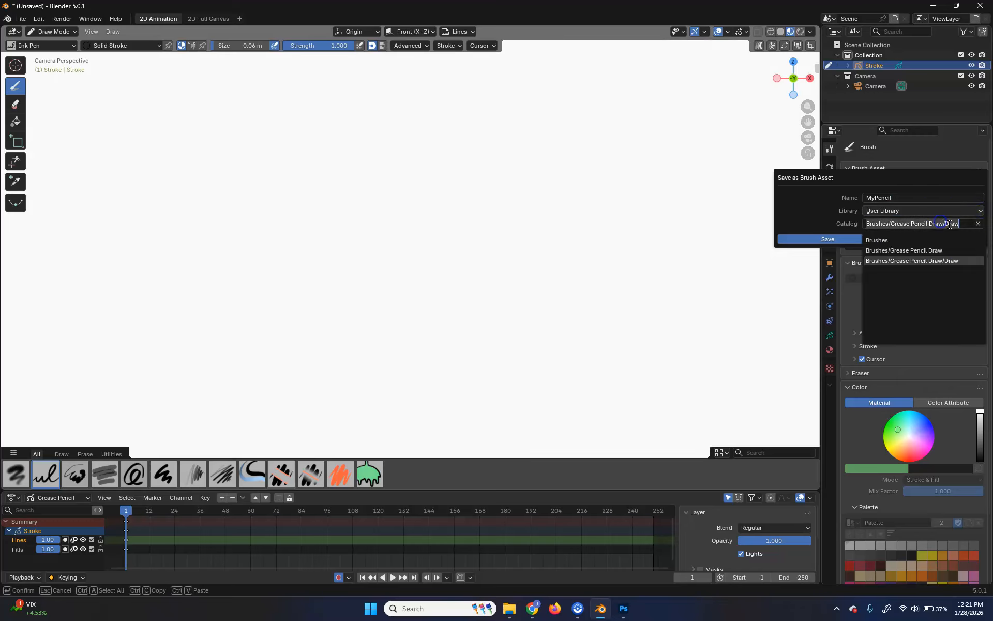
{"action": "left_click", "coordinate": [958, 226]}
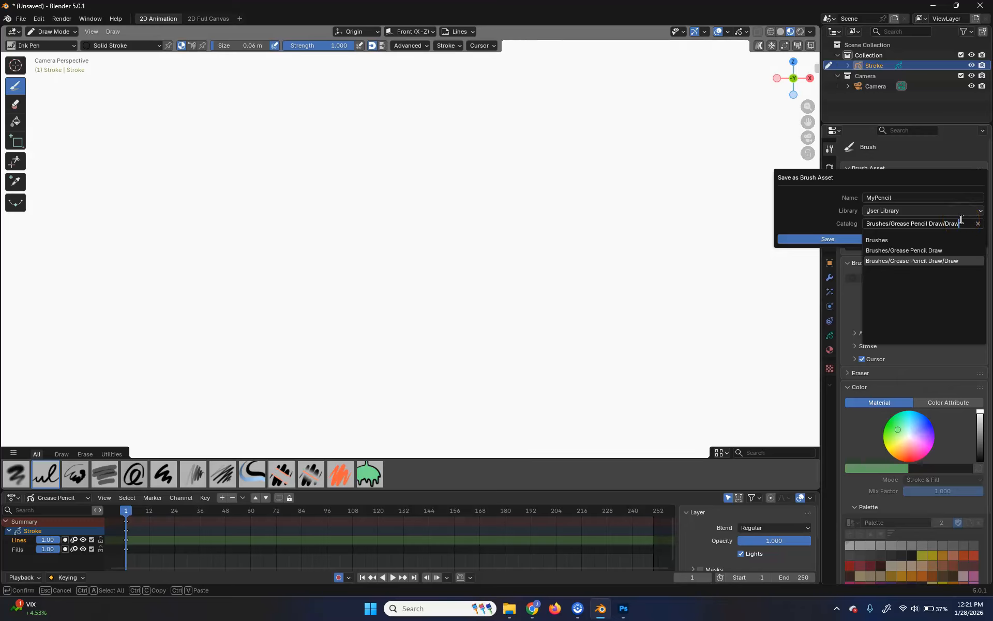
{"action": "key", "text": "BackSpace"}
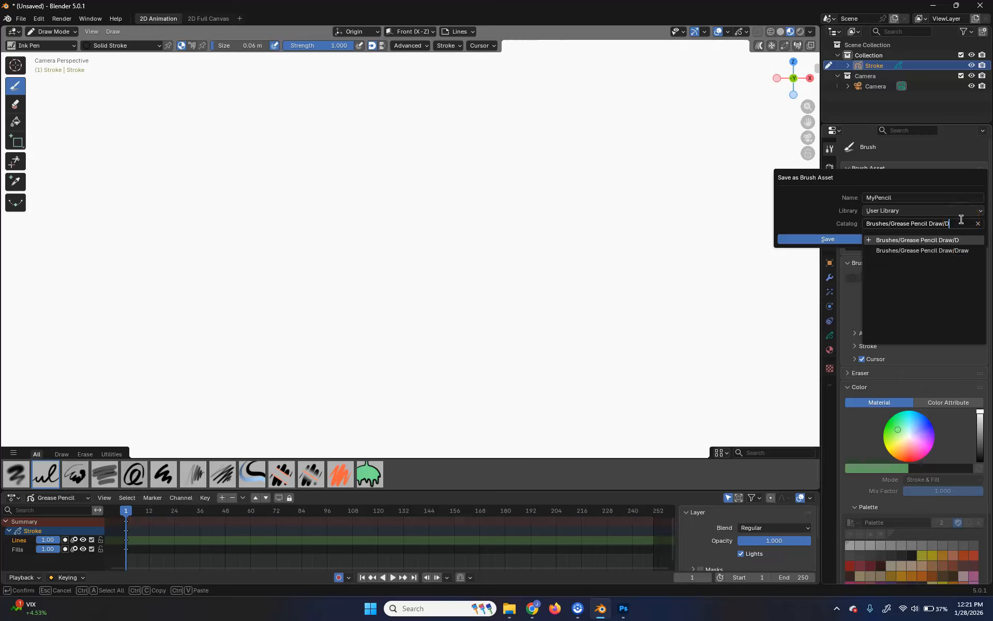
{"action": "key", "text": "BackSpace"}
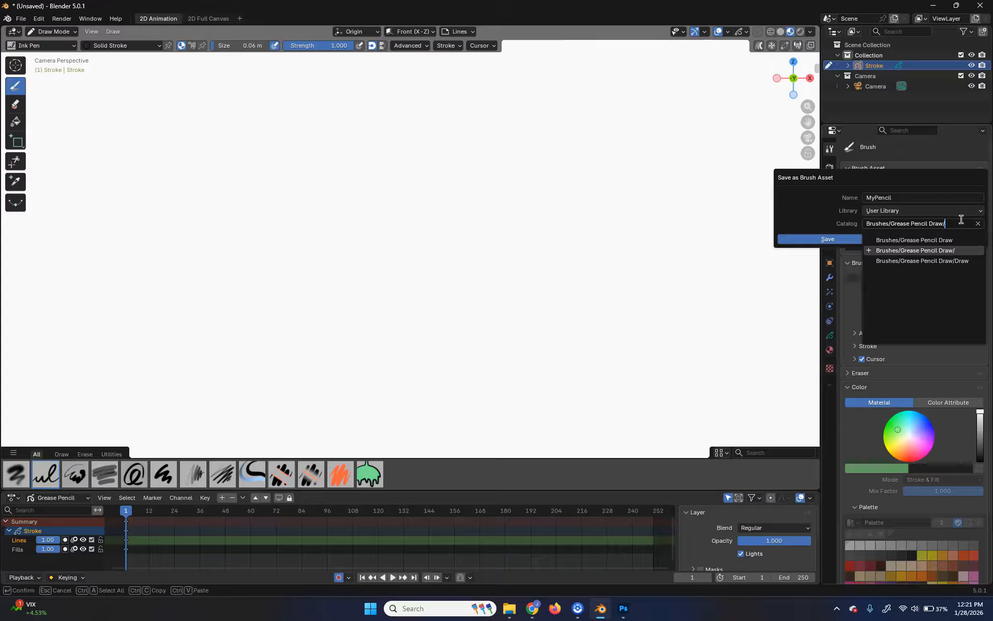
{"action": "key", "text": "BackSpace"}
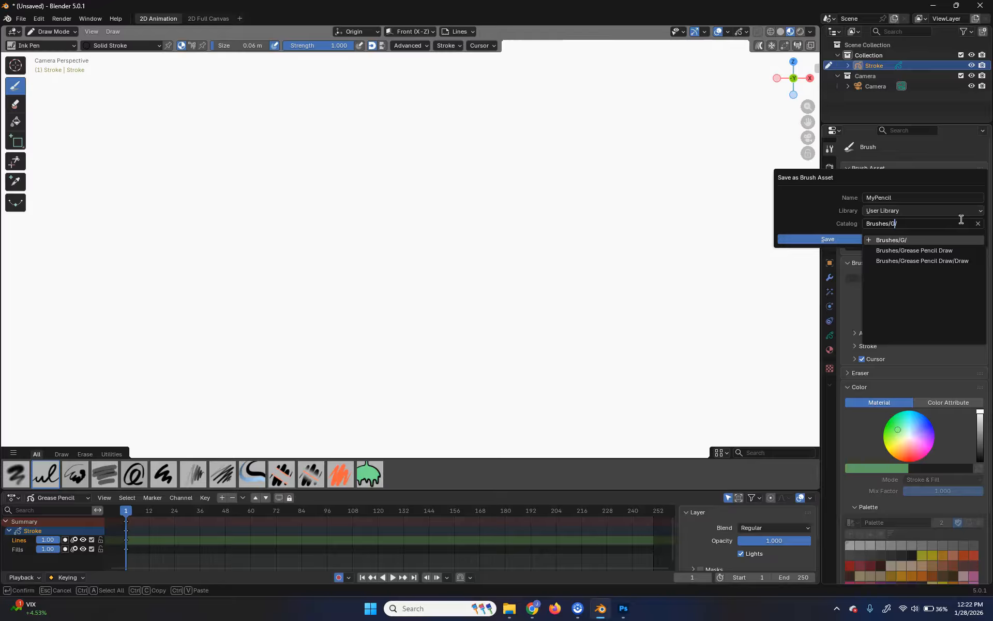
{"action": "key", "text": "BackSpace"}
{"action": "type", "text": "custom"}
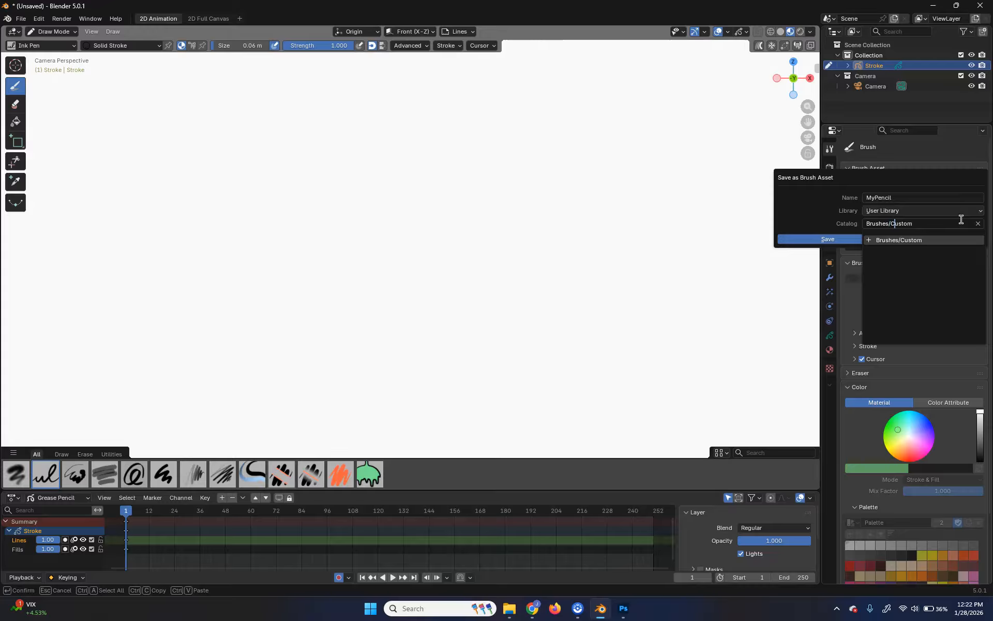
{"action": "key", "text": "Return"}
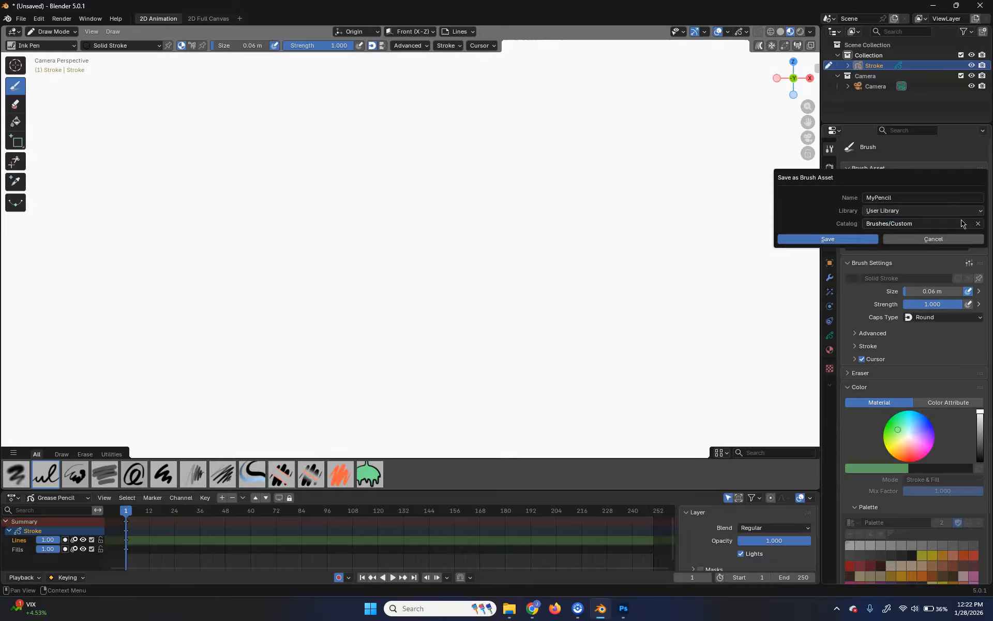
Step: Save the MyPencil brush asset to the User Library in the Brushes/Custom catalog
{"action": "left_click", "coordinate": [851, 237]}
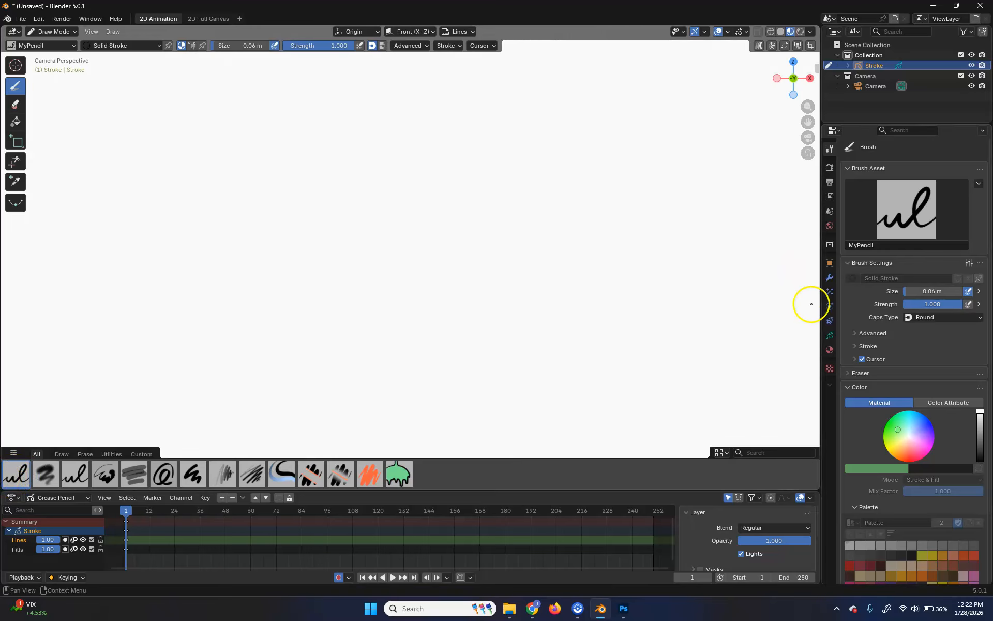
{"action": "left_click", "coordinate": [978, 183]}
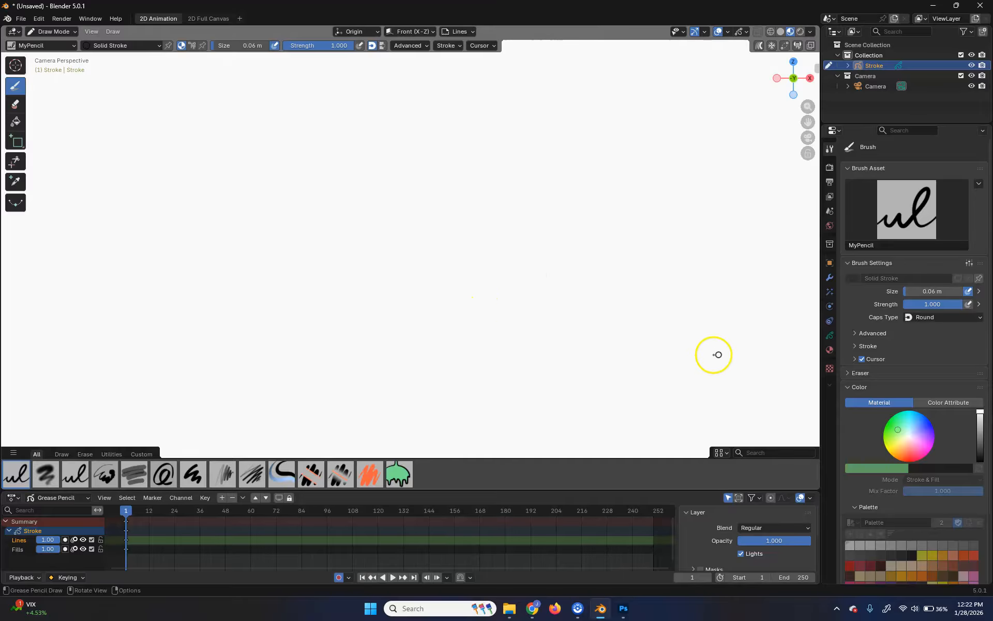
Step: In the stroke object's material list, lock the Solid Stroke, Squares Stroke and Solid Fill materials
{"action": "left_click", "coordinate": [830, 351]}
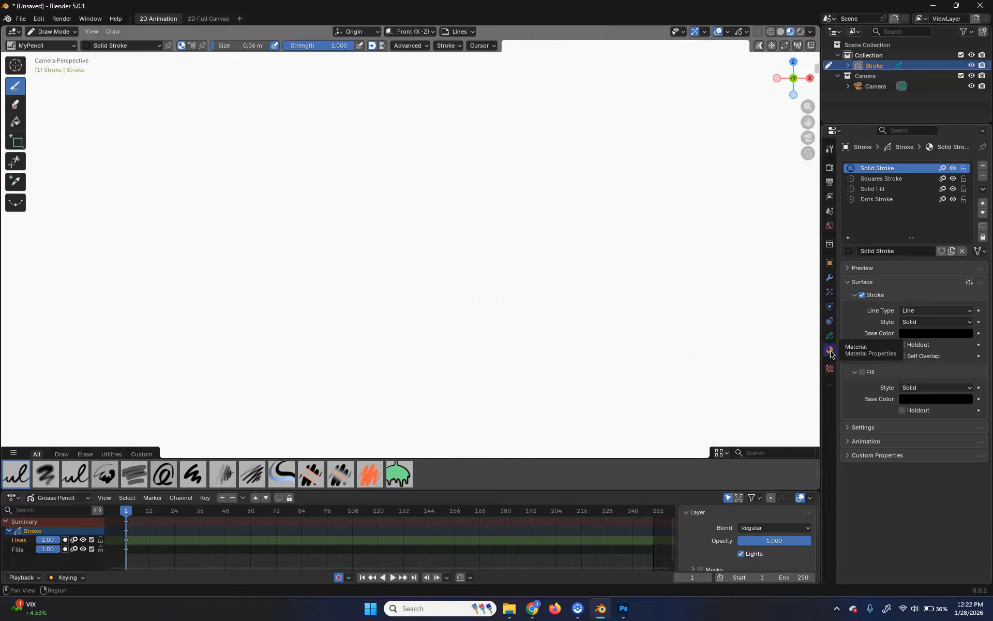
{"action": "left_click", "coordinate": [871, 199]}
{"action": "left_click", "coordinate": [879, 199]}
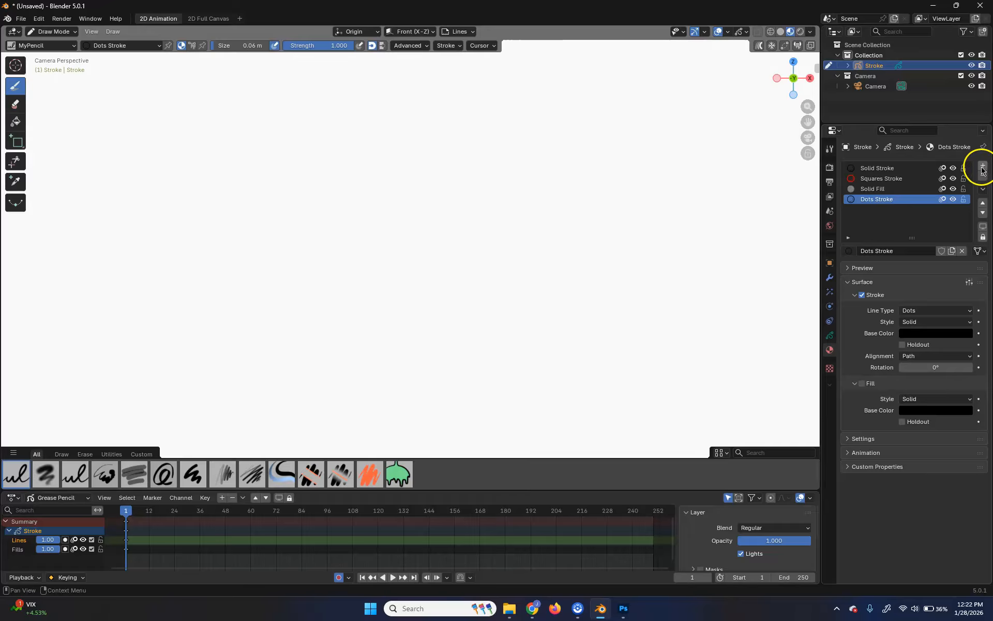
{"action": "left_click", "coordinate": [962, 178]}
{"action": "left_click", "coordinate": [963, 189]}
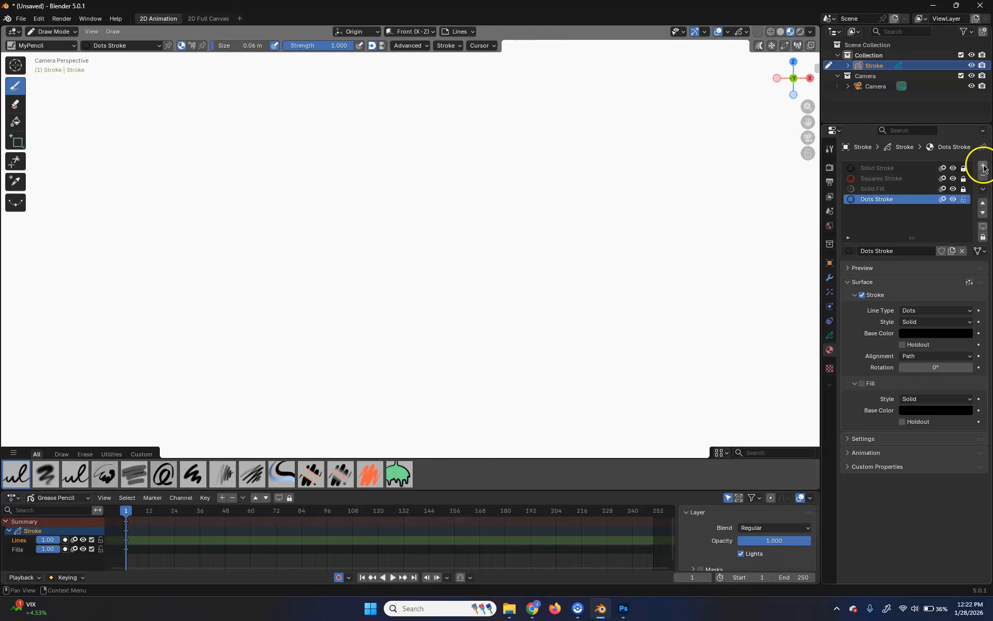
Step: Add a new Grease Pencil material to the stroke object and rename it Pencil
{"action": "left_click", "coordinate": [984, 168]}
{"action": "left_click", "coordinate": [913, 250]}
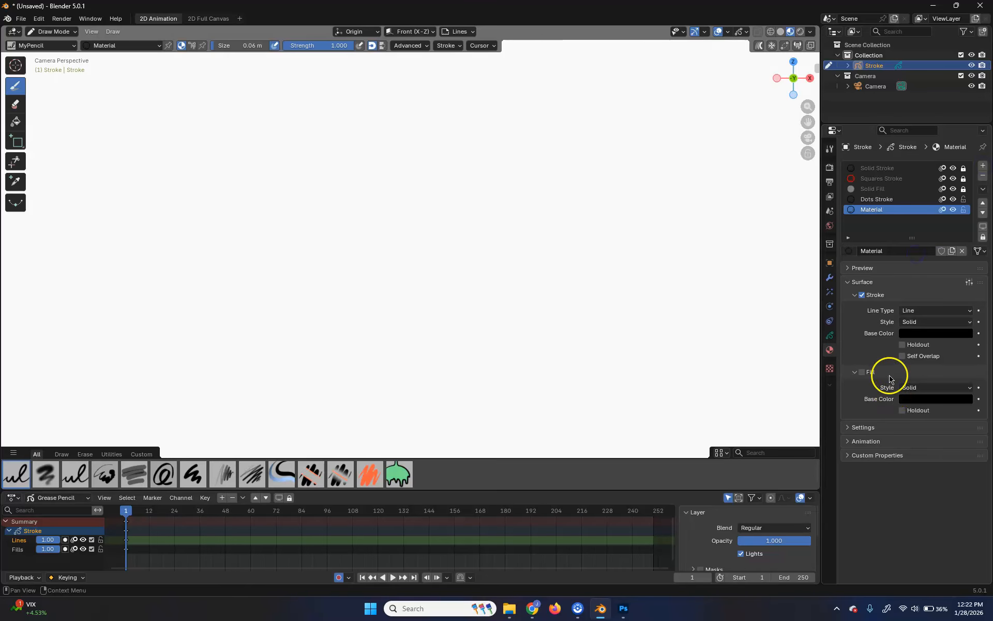
{"action": "double_click", "coordinate": [867, 210]}
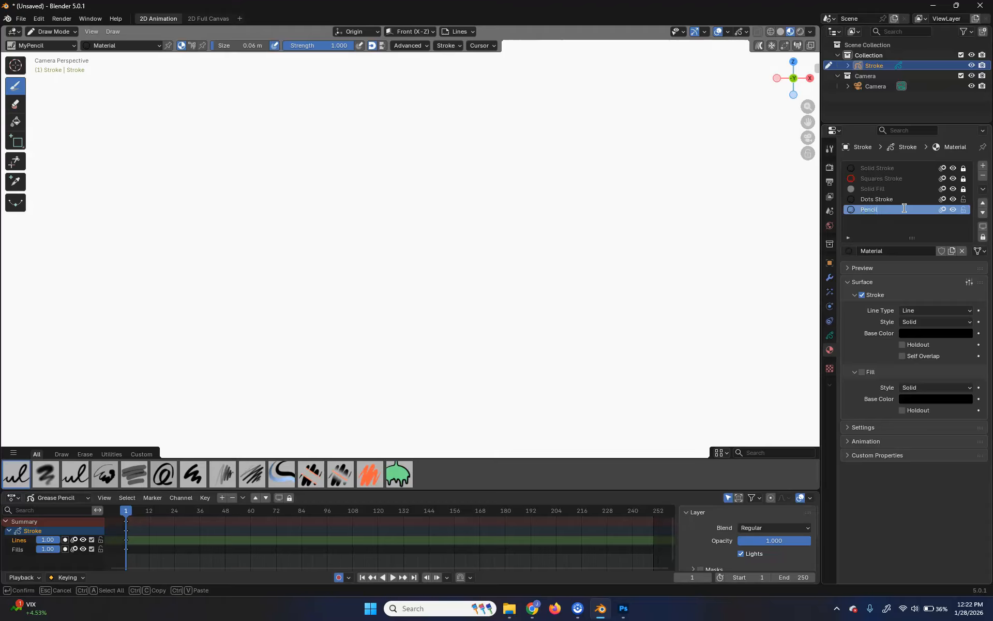
{"action": "key", "text": "Return"}
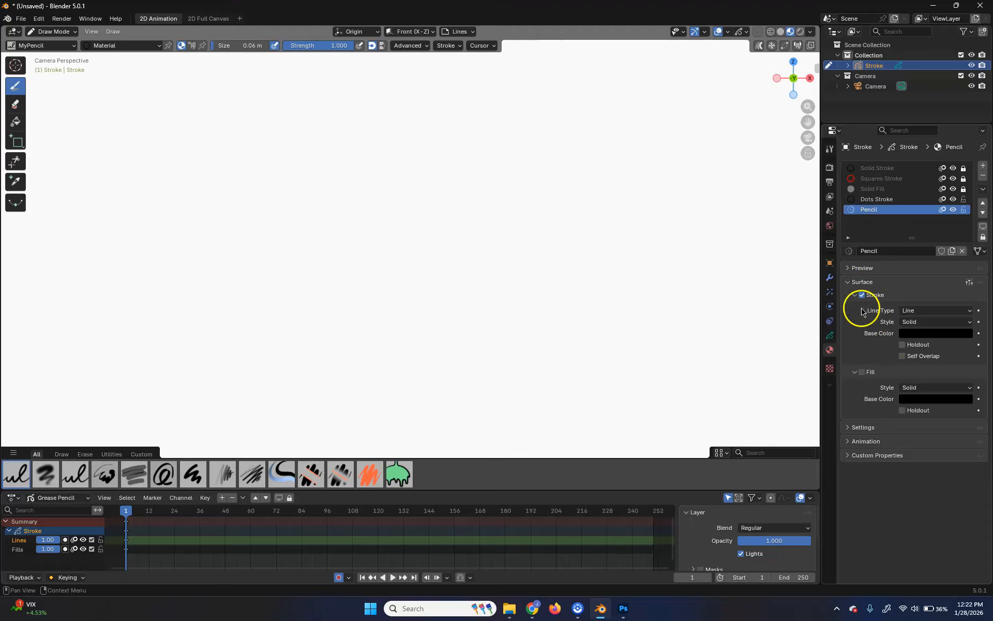
Step: Set the Pencil material's stroke line type to Dots and its style to Texture
{"action": "left_click", "coordinate": [943, 312]}
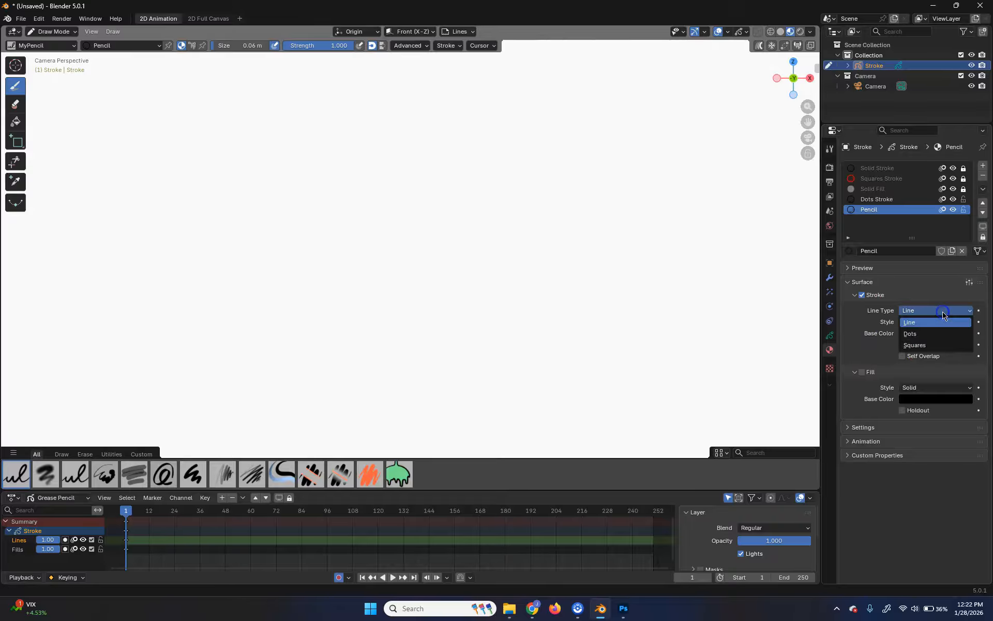
{"action": "left_click", "coordinate": [926, 334]}
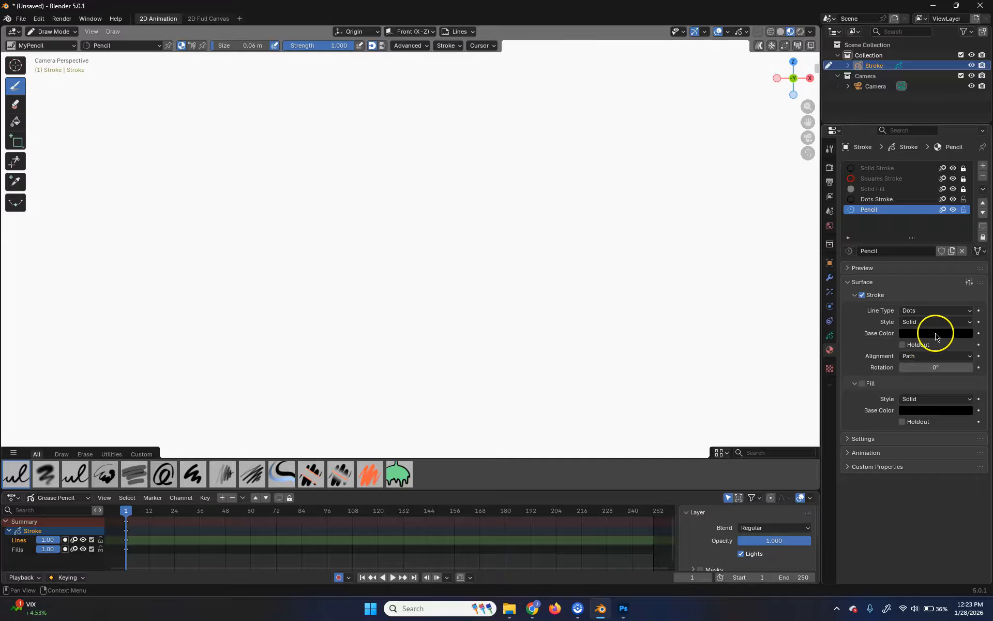
{"action": "left_click", "coordinate": [932, 323]}
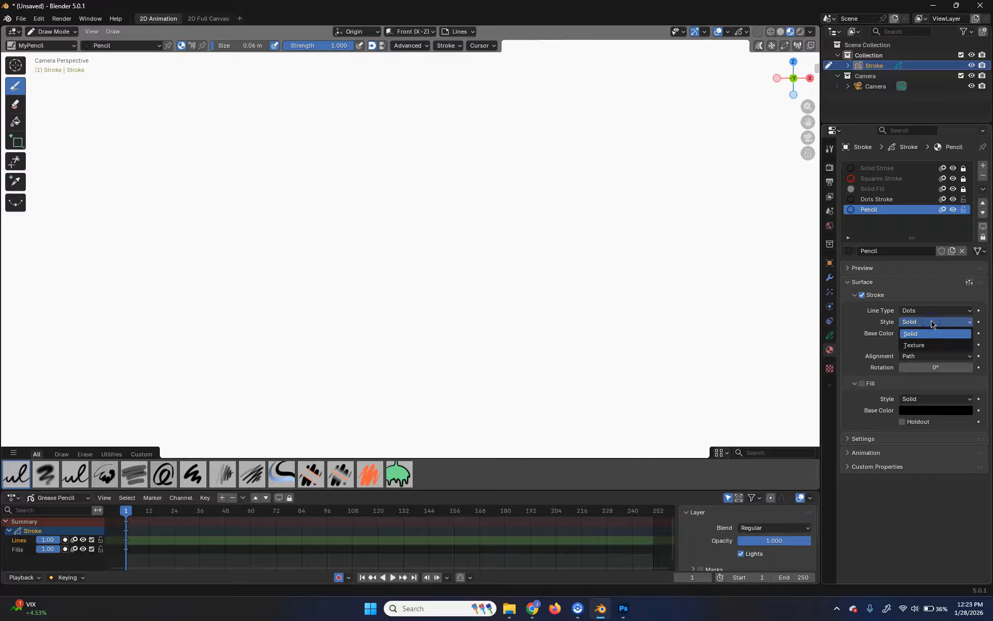
{"action": "left_click", "coordinate": [924, 350]}
{"action": "left_click", "coordinate": [931, 319]}
{"action": "left_click", "coordinate": [925, 345]}
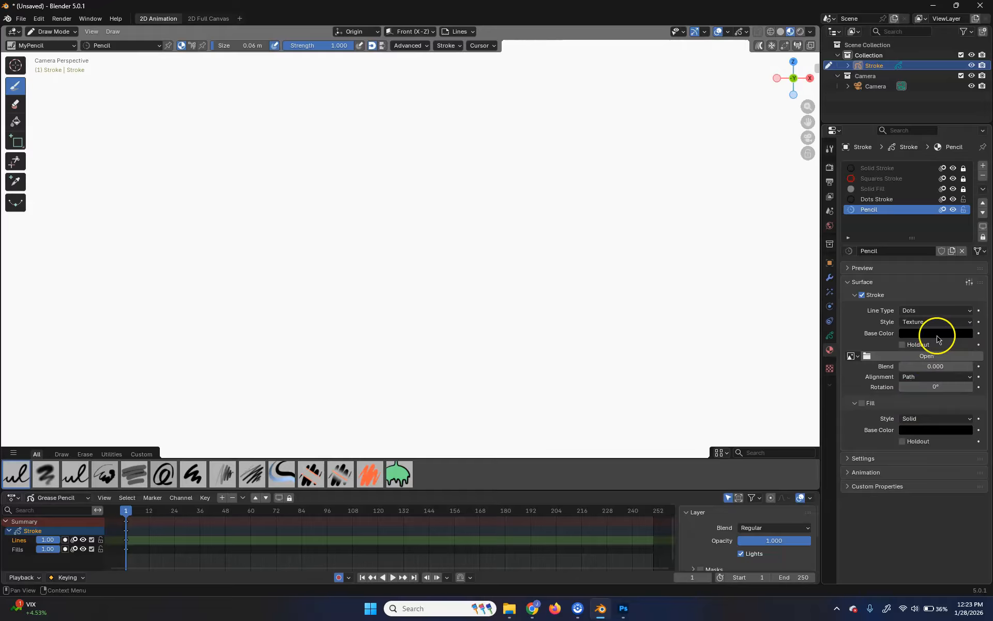
Step: Load myPencil.png from the Desktop as the Pencil material's stroke texture
{"action": "left_click", "coordinate": [929, 361]}
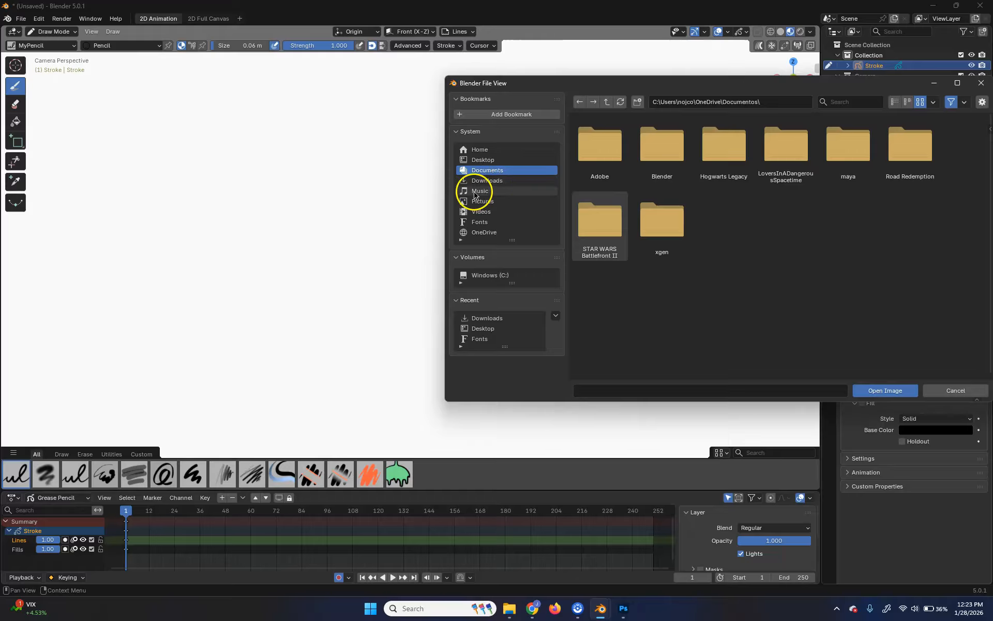
{"action": "left_click", "coordinate": [494, 161]}
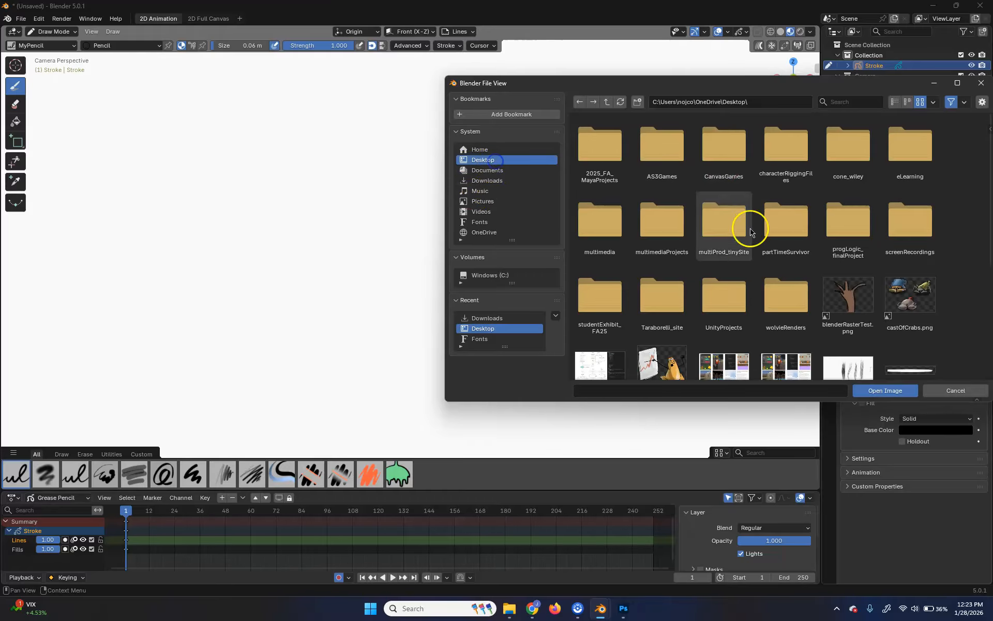
{"action": "scroll", "coordinate": [924, 275], "scroll_direction": "down", "scroll_amount": 5}
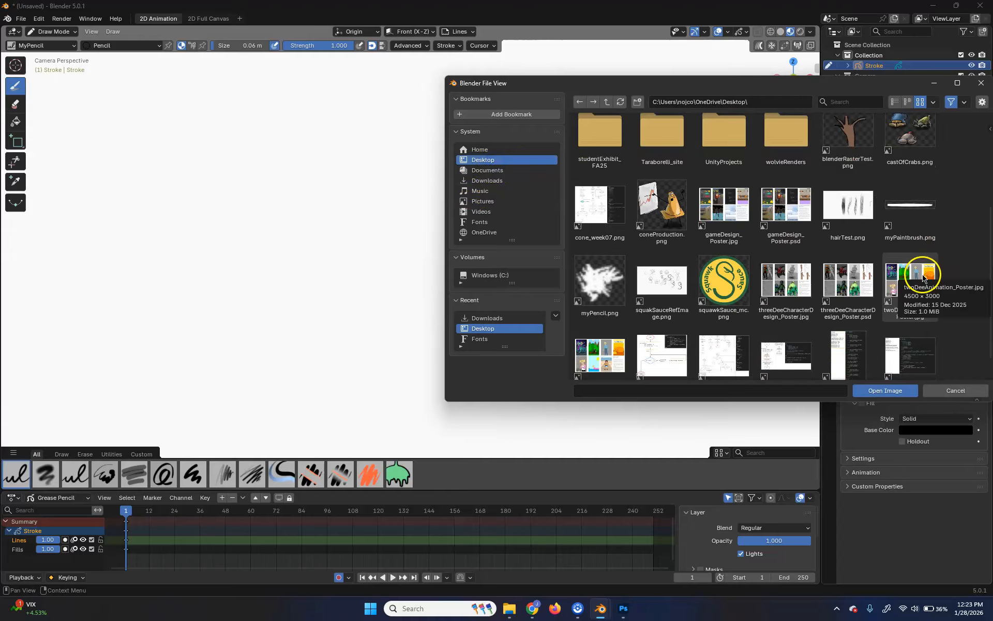
{"action": "left_click", "coordinate": [601, 259]}
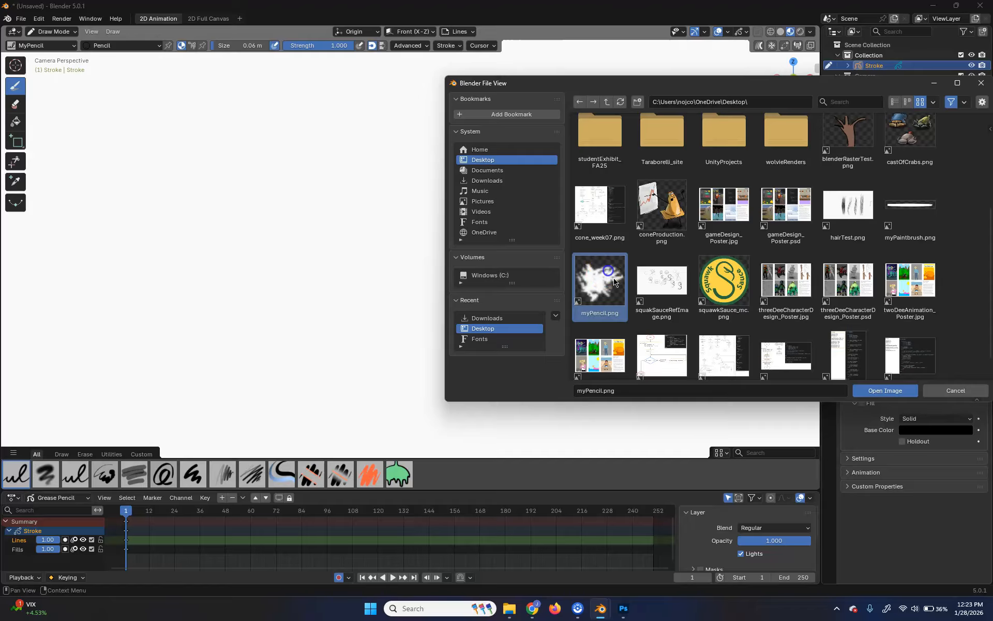
{"action": "left_click", "coordinate": [884, 390]}
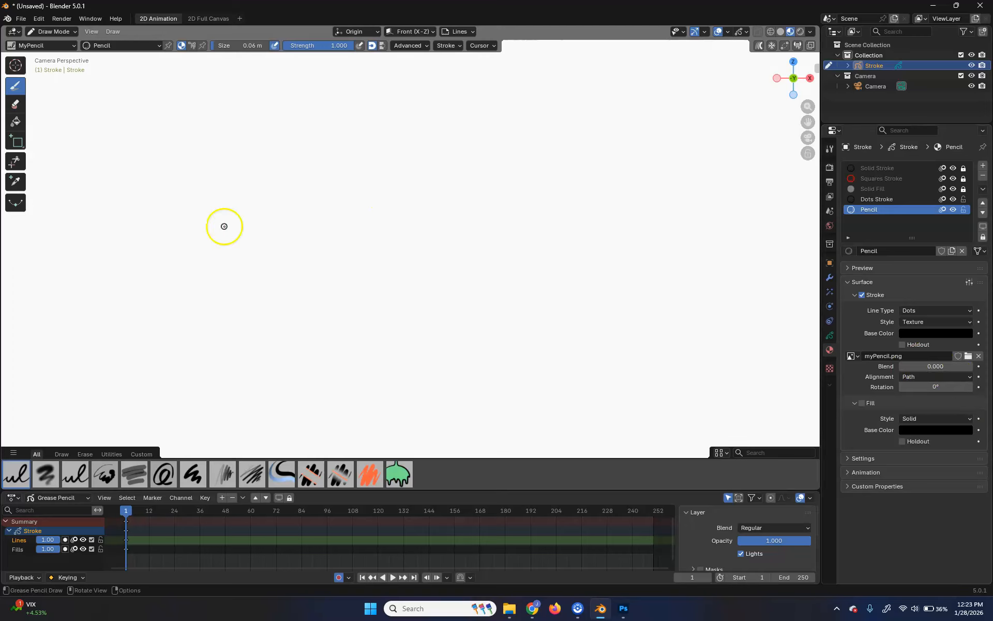
Step: Try a test stroke across the canvas and set the Pencil texture's Blend to 1.000
{"action": "left_click_drag", "start_coordinate": [138, 236], "coordinate": [585, 331]}
{"action": "left_click_drag", "start_coordinate": [913, 365], "coordinate": [917, 366]}
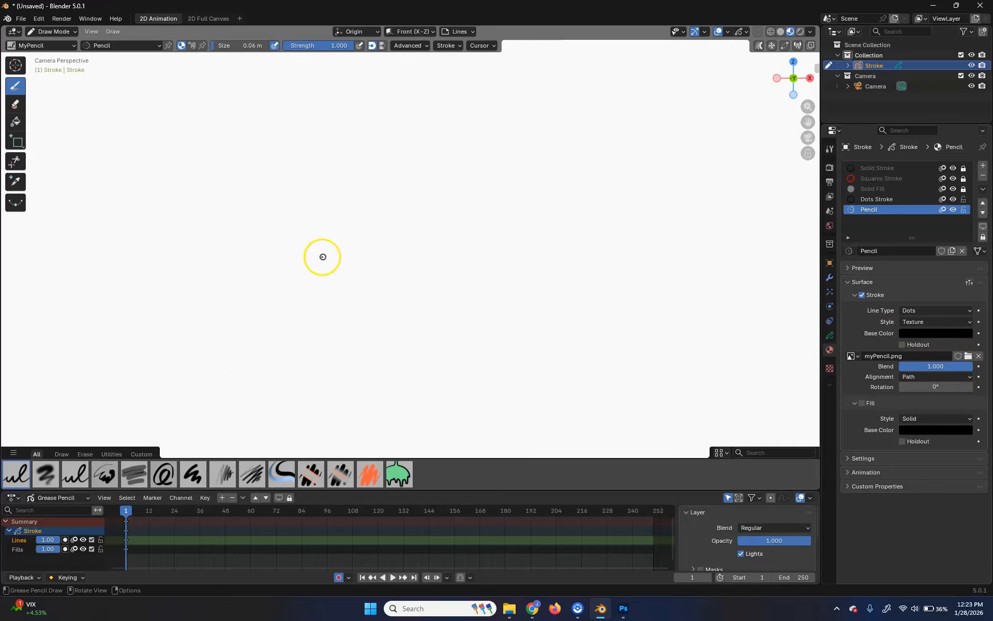
Step: Increase the MyPencil brush size to 0.21 m and draw a long wavy test stroke across the canvas
{"action": "key", "text": "bracketright"}
{"action": "key", "text": "bracketright"}
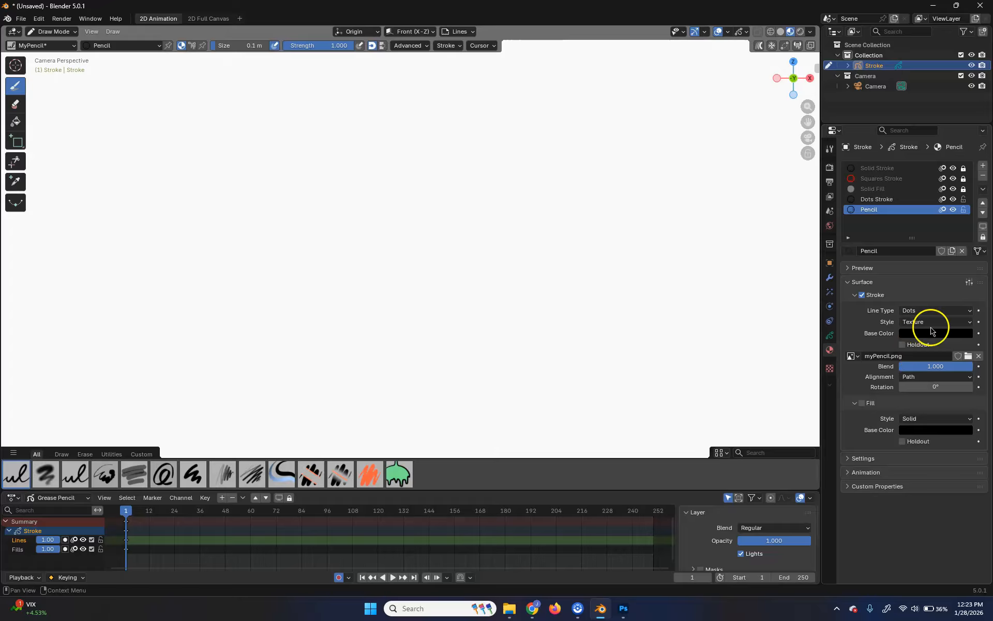
{"action": "key", "text": "bracketright"}
{"action": "key", "text": "bracketright"}
{"action": "key", "text": "bracketright"}
{"action": "key", "text": "bracketright"}
{"action": "key", "text": "bracketright"}
{"action": "key", "text": "bracketright"}
{"action": "mouse_move", "coordinate": [150, 270]}
{"action": "left_mouse_down"}
{"action": "mouse_move", "coordinate": [255, 215]}
{"action": "mouse_move", "coordinate": [314, 299]}
{"action": "mouse_move", "coordinate": [635, 222]}
{"action": "left_mouse_up"}
{"action": "left_click", "coordinate": [702, 189]}
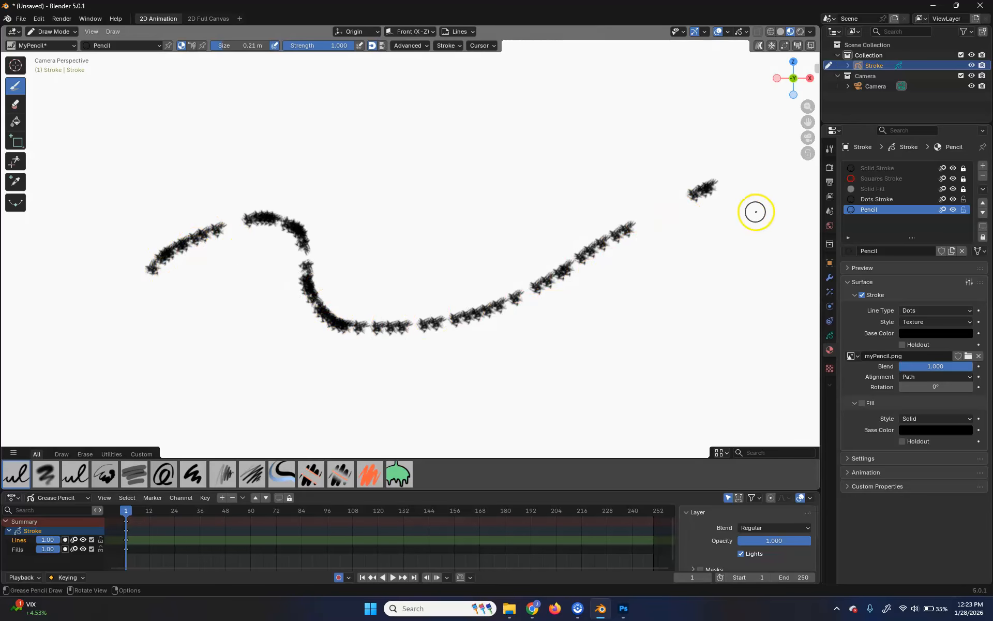
Step: Set the Pencil material's stroke base color to dark blue
{"action": "mouse_move", "coordinate": [961, 367]}
{"action": "left_mouse_down"}
{"action": "mouse_move", "coordinate": [111, 366]}
{"action": "mouse_move", "coordinate": [186, 366]}
{"action": "left_mouse_up"}
{"action": "left_click", "coordinate": [941, 333]}
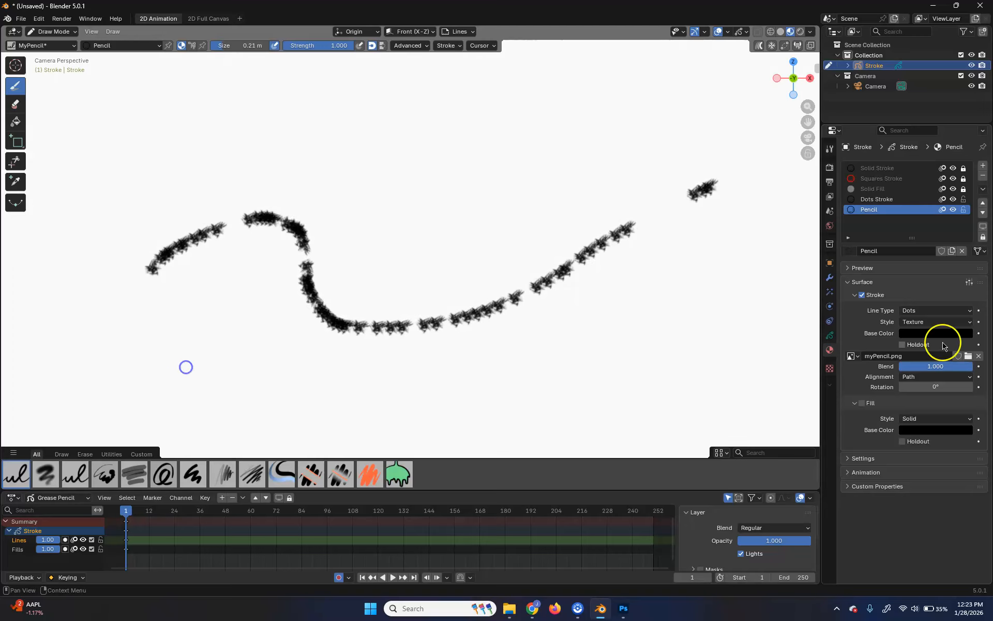
{"action": "mouse_move", "coordinate": [965, 202]}
{"action": "left_mouse_down"}
{"action": "mouse_move", "coordinate": [963, 176]}
{"action": "mouse_move", "coordinate": [957, 195]}
{"action": "mouse_move", "coordinate": [939, 161]}
{"action": "left_mouse_up"}
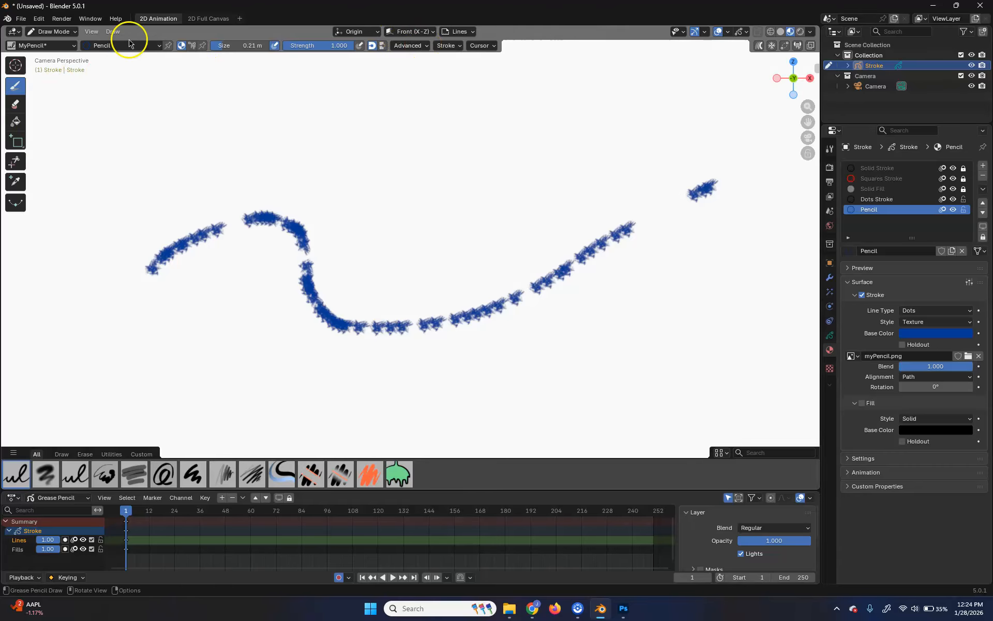
Step: Pin the Pencil material to the MyPencil brush and set the brush's spacing to 10%
{"action": "left_click", "coordinate": [168, 45]}
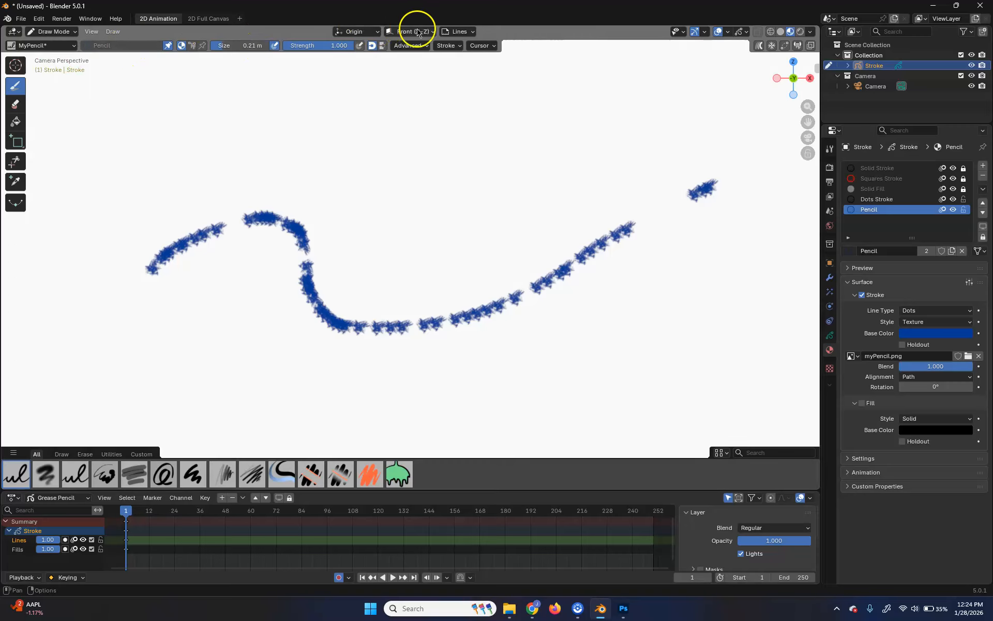
{"action": "left_click", "coordinate": [410, 47]}
{"action": "left_click", "coordinate": [422, 83]}
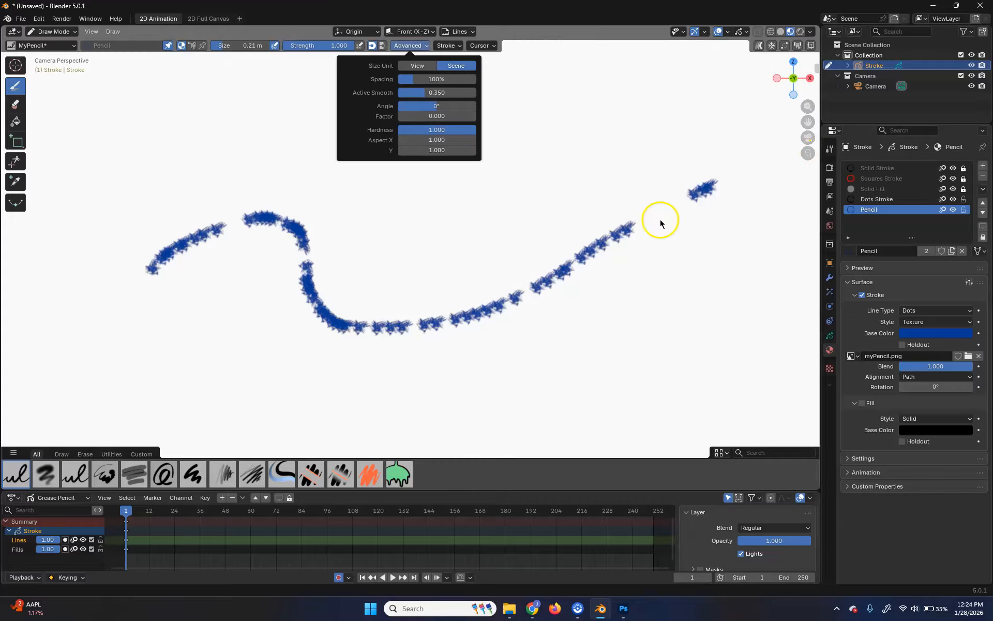
{"action": "left_click", "coordinate": [419, 77]}
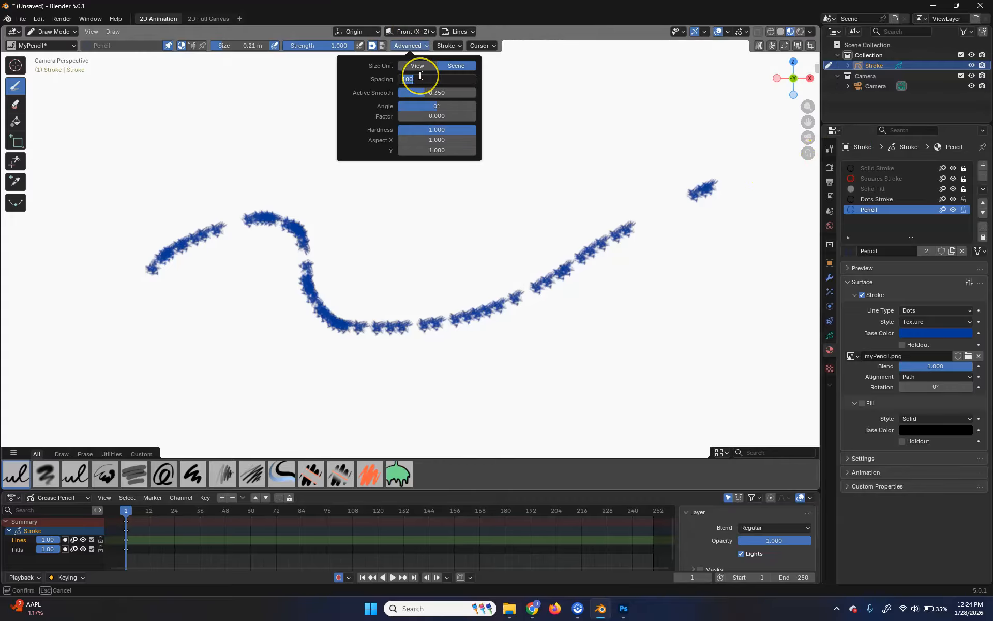
{"action": "type", "text": "10"}
{"action": "key", "text": "Return"}
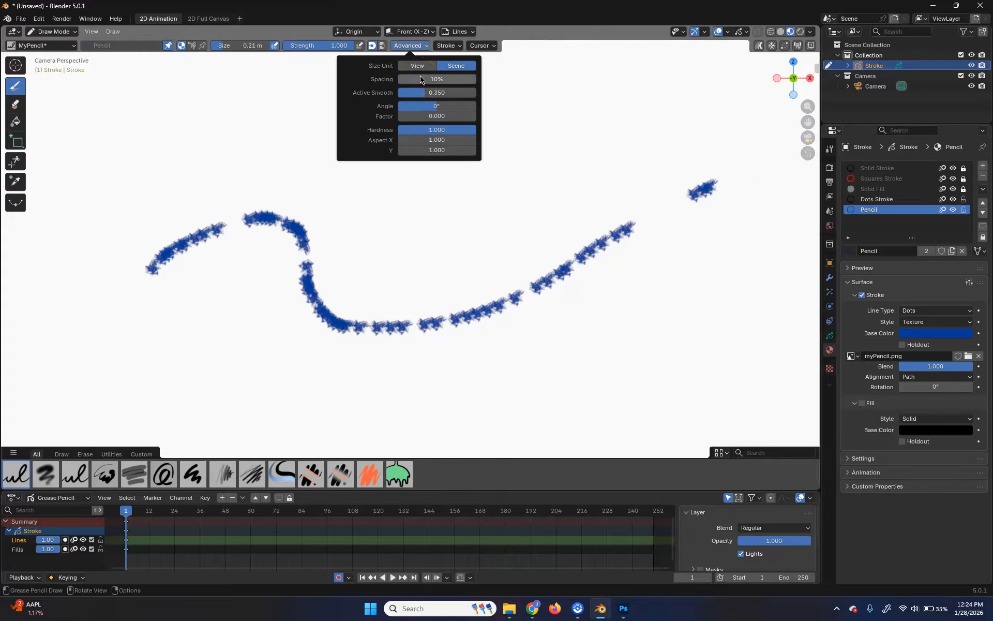
Step: Draw a wavy test stroke and a short curved one above the first stroke
{"action": "mouse_move", "coordinate": [253, 130]}
{"action": "left_mouse_down"}
{"action": "mouse_move", "coordinate": [530, 188]}
{"action": "mouse_move", "coordinate": [610, 145]}
{"action": "left_mouse_up"}
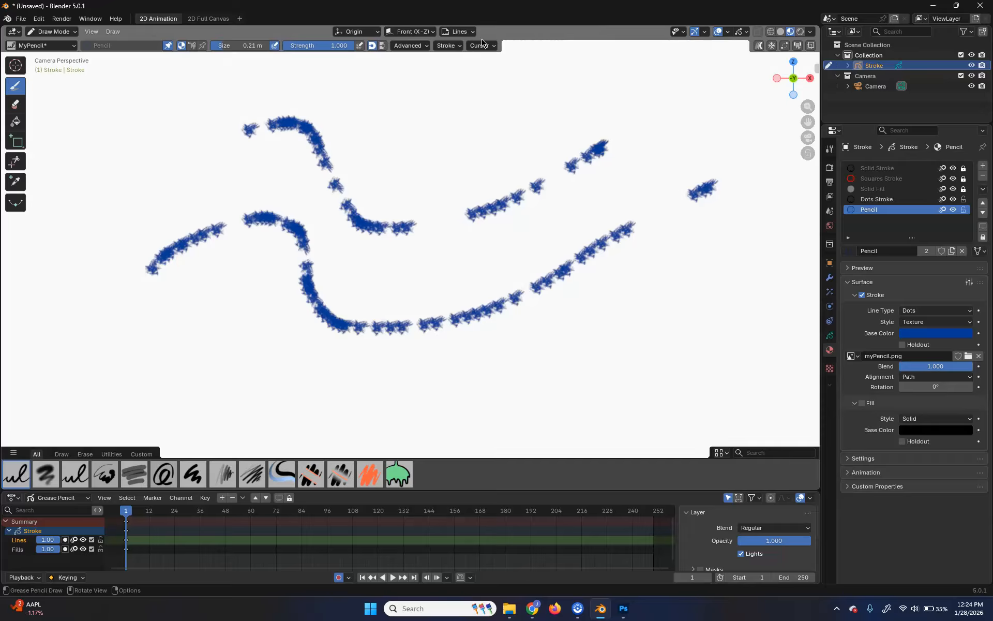
{"action": "left_click_drag", "start_coordinate": [592, 133], "coordinate": [632, 86]}
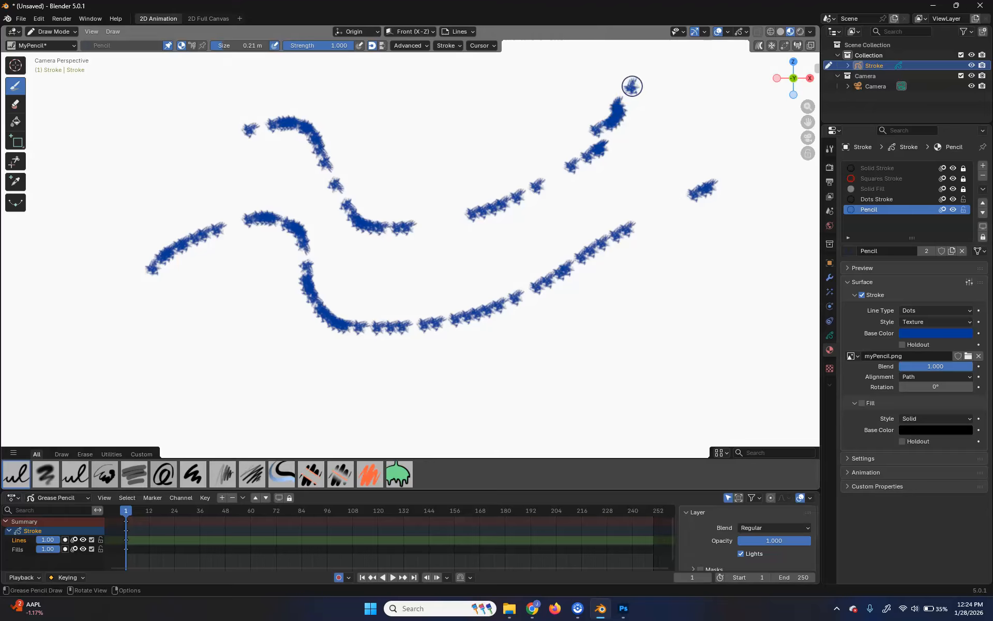
Step: Turn off stroke Post-Processing for the brush and draw an S-shaped test stroke in the upper part of the canvas
{"action": "left_click", "coordinate": [416, 46]}
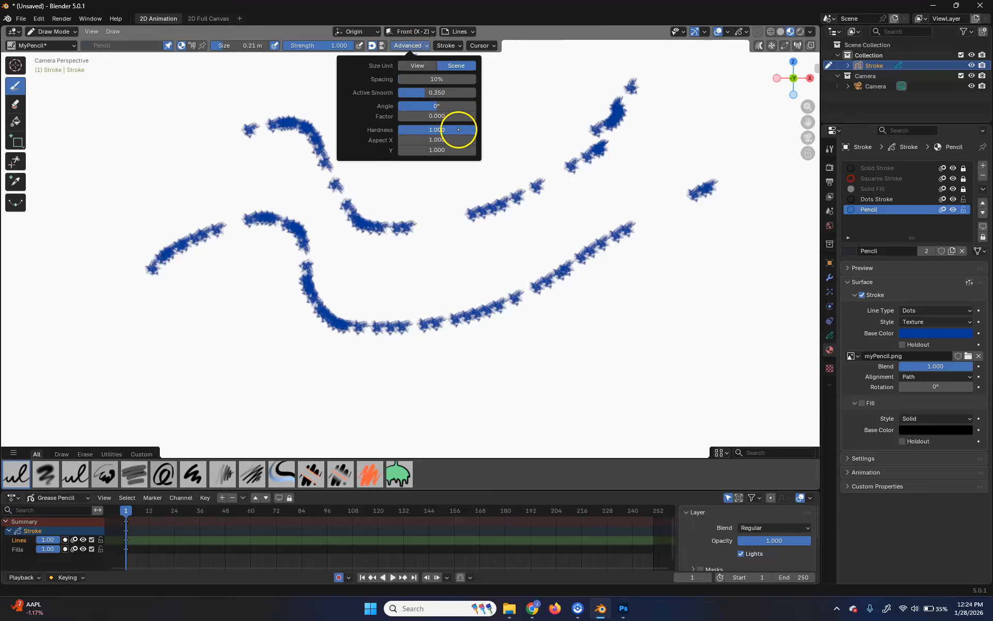
{"action": "left_click", "coordinate": [455, 46]}
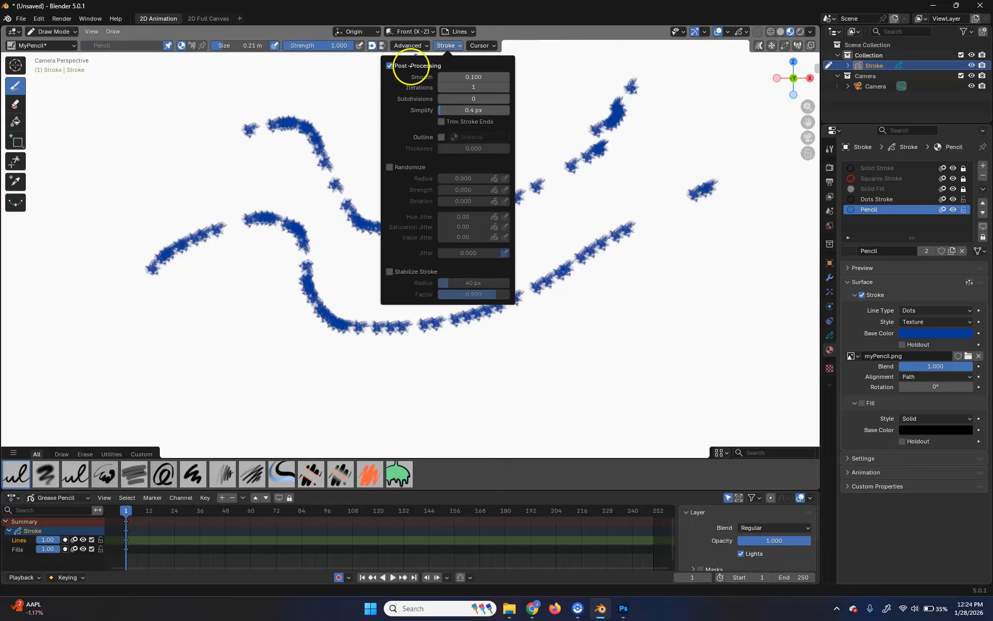
{"action": "mouse_move", "coordinate": [391, 159]}
{"action": "left_mouse_down"}
{"action": "mouse_move", "coordinate": [489, 89]}
{"action": "mouse_move", "coordinate": [590, 133]}
{"action": "left_mouse_up"}
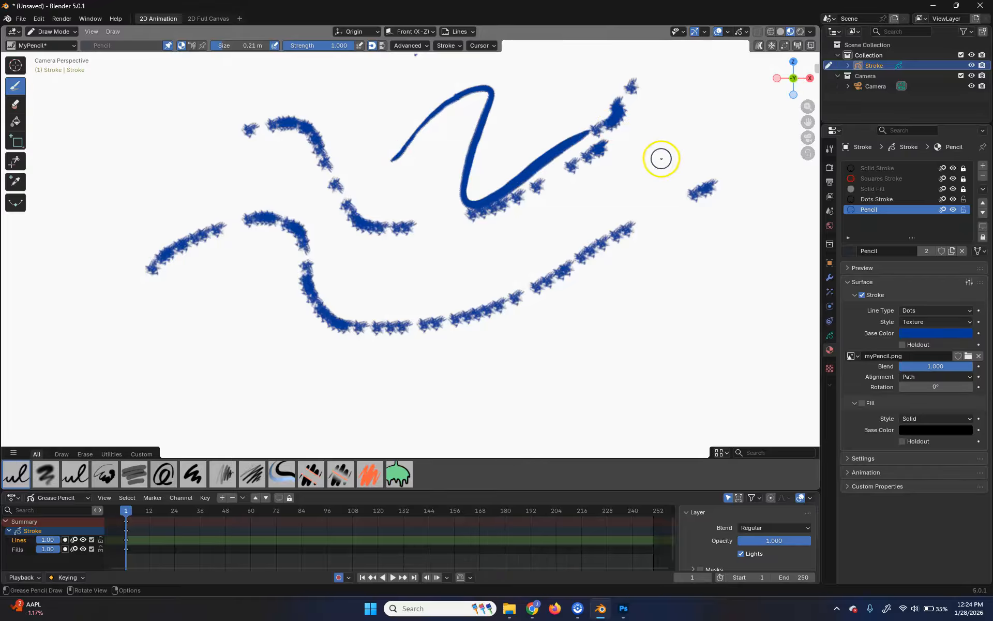
Step: Draw a long wavy stroke, several short diagonal ones and a close-up wavy stroke to test the pencil texture
{"action": "left_click", "coordinate": [450, 45]}
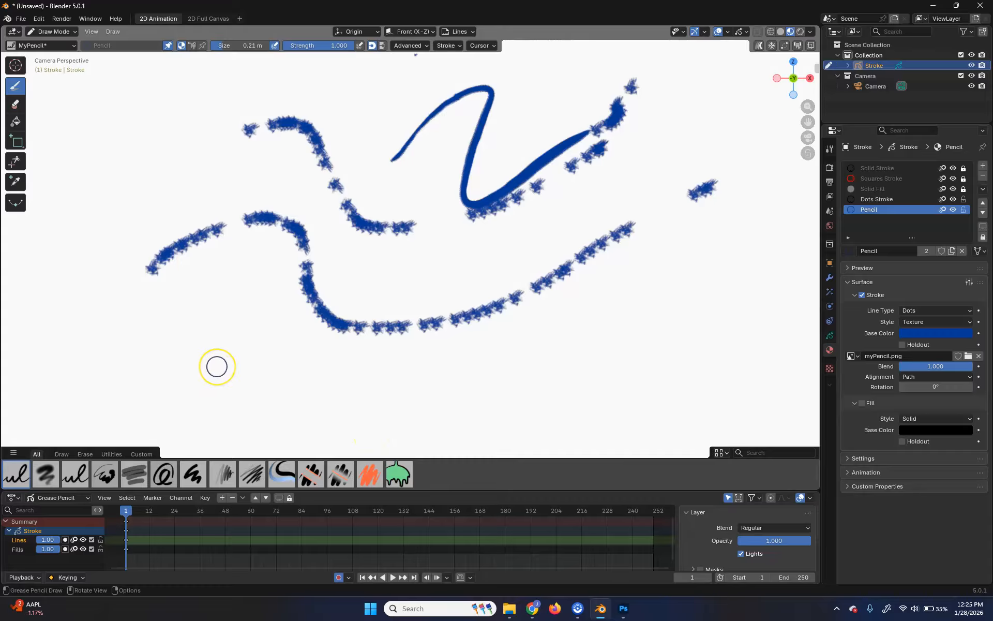
{"action": "mouse_move", "coordinate": [168, 357]}
{"action": "left_mouse_down"}
{"action": "mouse_move", "coordinate": [181, 331]}
{"action": "mouse_move", "coordinate": [331, 331]}
{"action": "mouse_move", "coordinate": [673, 280]}
{"action": "left_mouse_up"}
{"action": "mouse_move", "coordinate": [541, 421]}
{"action": "left_mouse_down"}
{"action": "mouse_move", "coordinate": [621, 327]}
{"action": "mouse_move", "coordinate": [664, 310]}
{"action": "left_mouse_up"}
{"action": "left_click_drag", "start_coordinate": [618, 388], "coordinate": [756, 296]}
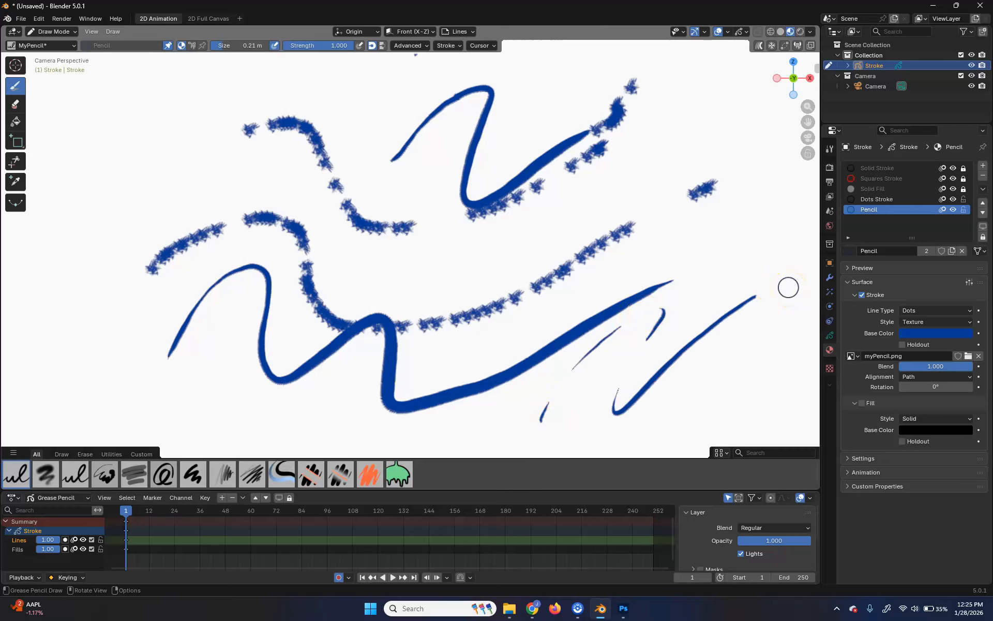
{"action": "scroll", "coordinate": [788, 287], "scroll_direction": "up", "scroll_amount": 8}
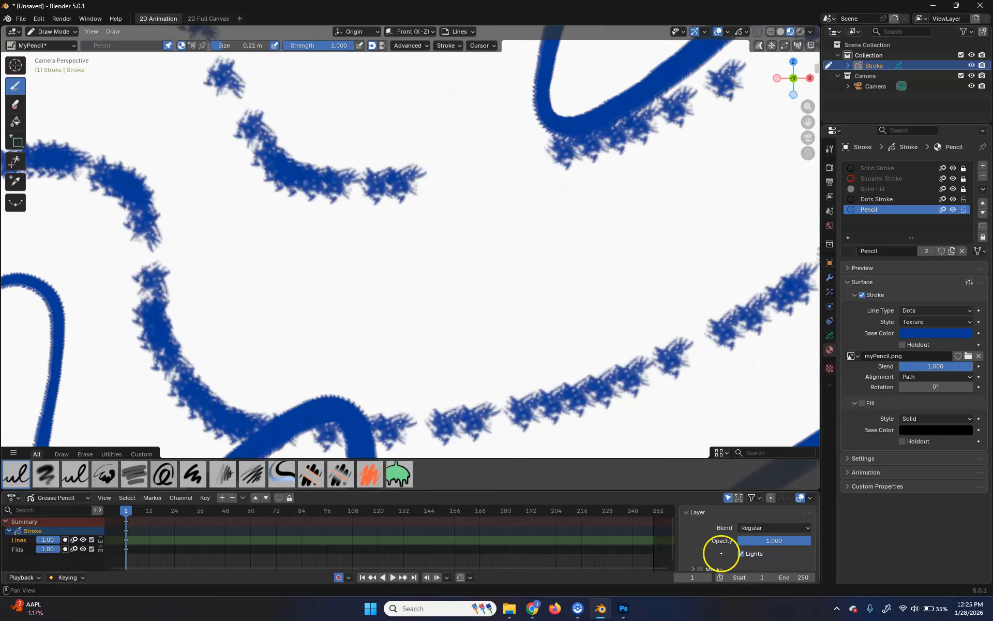
{"action": "mouse_move", "coordinate": [241, 304]}
{"action": "left_mouse_down"}
{"action": "mouse_move", "coordinate": [355, 233]}
{"action": "mouse_move", "coordinate": [510, 284]}
{"action": "mouse_move", "coordinate": [758, 167]}
{"action": "left_mouse_up"}
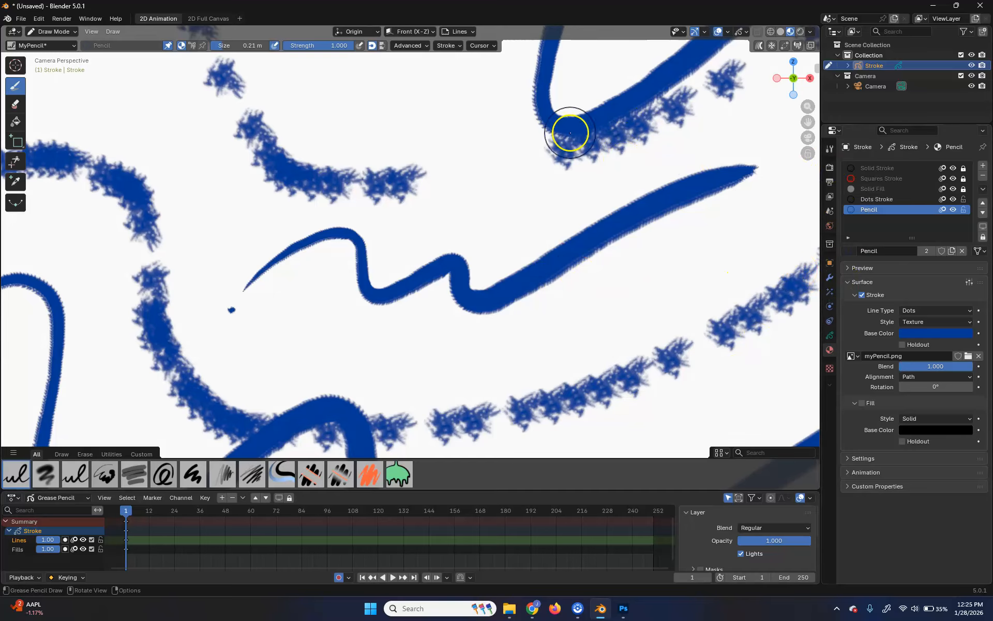
Step: Set the Pencil material's texture rotation to 31.7° and the MyPencil brush's spacing to 43%
{"action": "mouse_move", "coordinate": [935, 386]}
{"action": "left_mouse_down"}
{"action": "mouse_move", "coordinate": [93, 385]}
{"action": "mouse_move", "coordinate": [849, 377]}
{"action": "mouse_move", "coordinate": [228, 373]}
{"action": "mouse_move", "coordinate": [307, 382]}
{"action": "mouse_move", "coordinate": [237, 149]}
{"action": "left_mouse_up"}
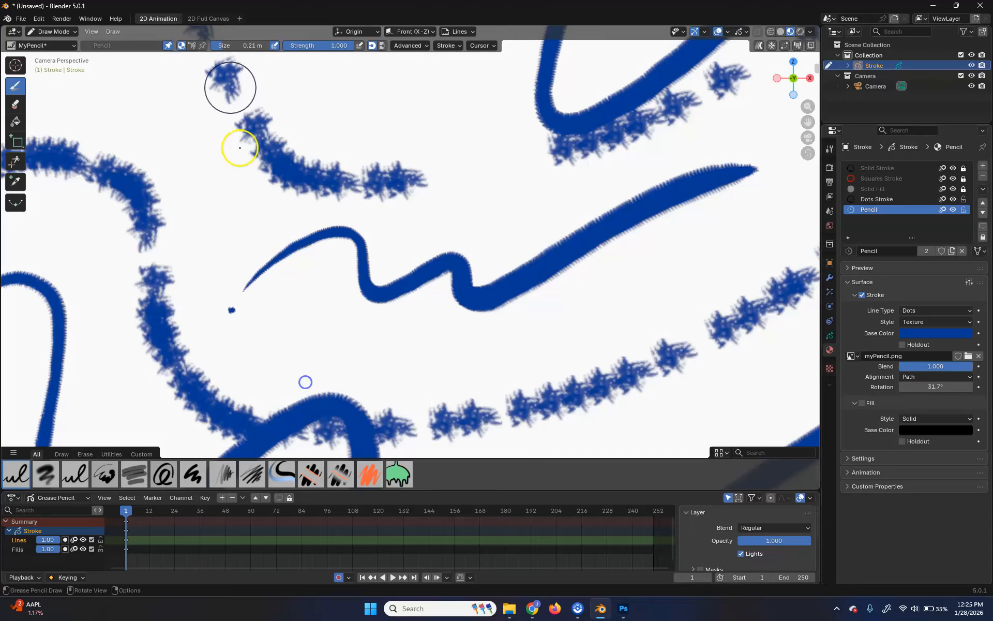
{"action": "left_click", "coordinate": [409, 45]}
{"action": "mouse_move", "coordinate": [401, 79]}
{"action": "left_mouse_down"}
{"action": "mouse_move", "coordinate": [400, 466]}
{"action": "mouse_move", "coordinate": [383, 75]}
{"action": "left_mouse_up"}
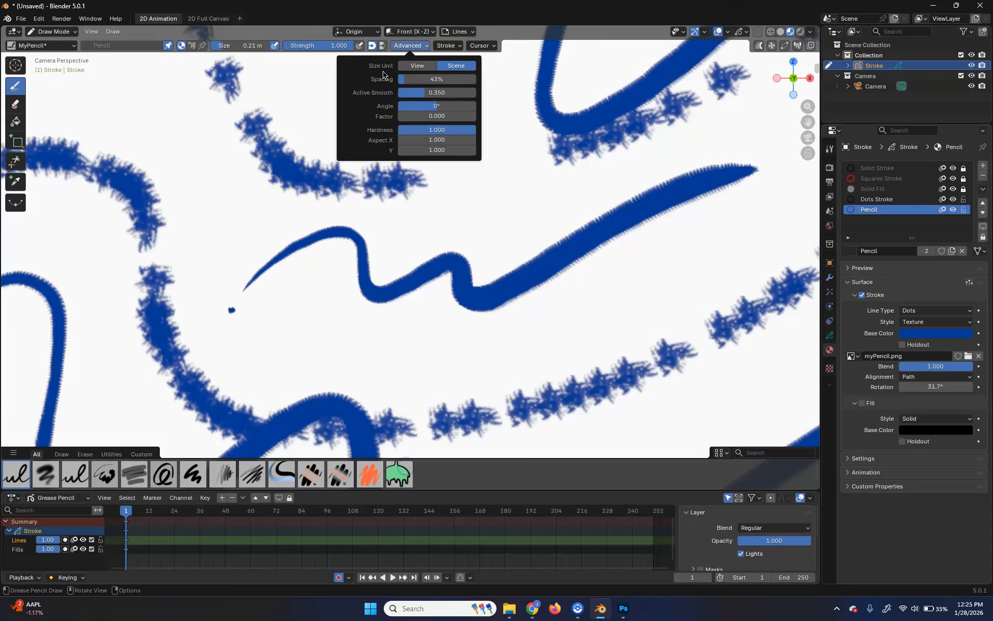
Step: Draw several curved test strokes around the middle of the canvas and a tall zigzag stroke along its left side
{"action": "left_click_drag", "start_coordinate": [282, 313], "coordinate": [741, 283]}
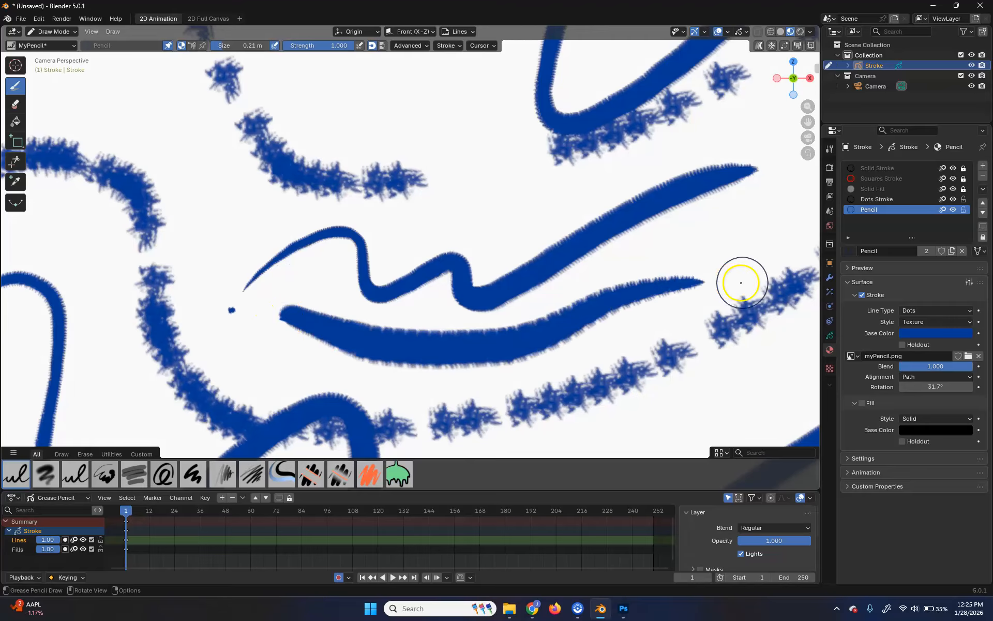
{"action": "left_click_drag", "start_coordinate": [771, 227], "coordinate": [577, 282]}
{"action": "left_click_drag", "start_coordinate": [455, 256], "coordinate": [535, 178]}
{"action": "mouse_move", "coordinate": [765, 150]}
{"action": "left_mouse_down"}
{"action": "mouse_move", "coordinate": [543, 170]}
{"action": "mouse_move", "coordinate": [362, 235]}
{"action": "left_mouse_up"}
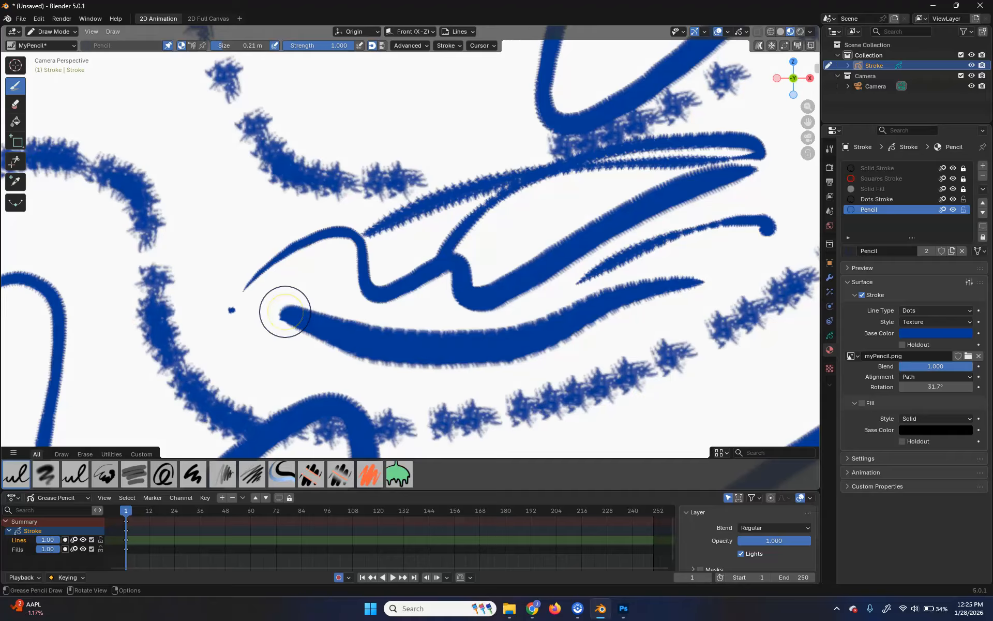
{"action": "scroll", "coordinate": [421, 269], "scroll_direction": "down", "scroll_amount": 5}
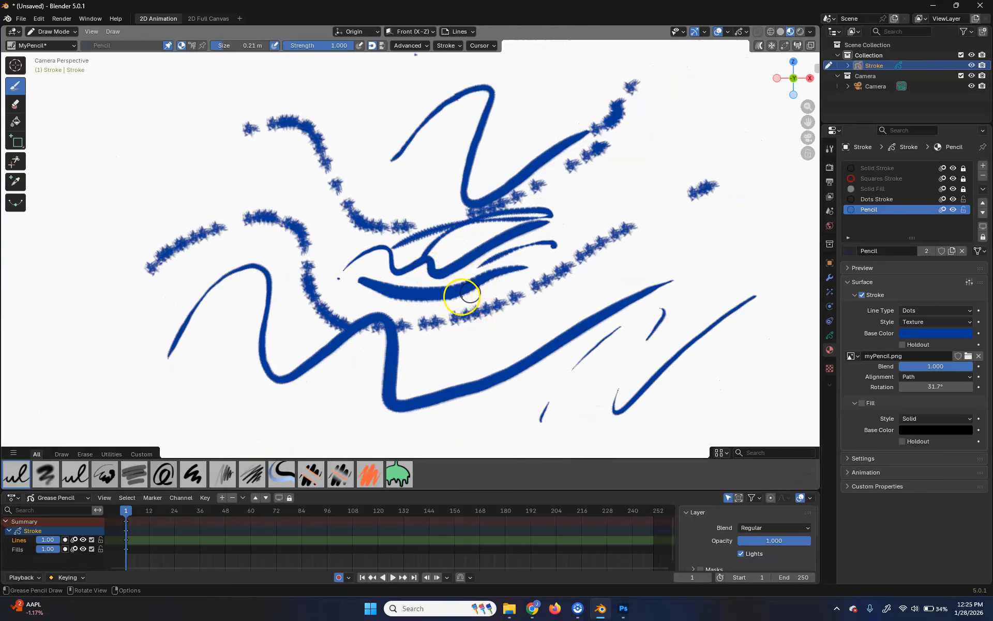
{"action": "mouse_move", "coordinate": [62, 372]}
{"action": "left_mouse_down"}
{"action": "mouse_move", "coordinate": [139, 135]}
{"action": "mouse_move", "coordinate": [377, 155]}
{"action": "left_mouse_up"}
Step: Set the MyPencil brush's spacing to 20%
{"action": "left_click", "coordinate": [409, 46]}
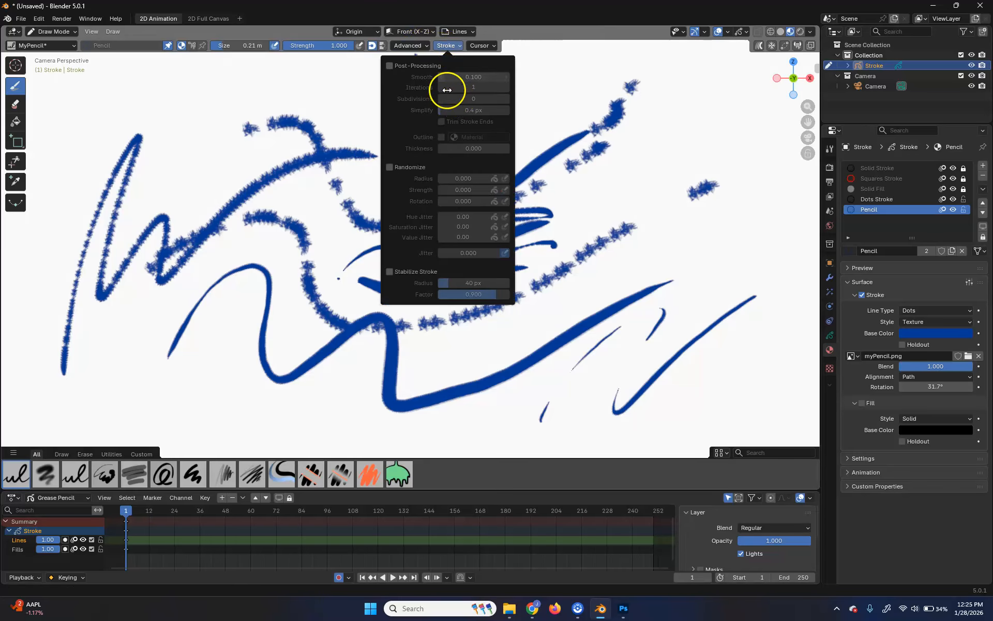
{"action": "left_click", "coordinate": [421, 77]}
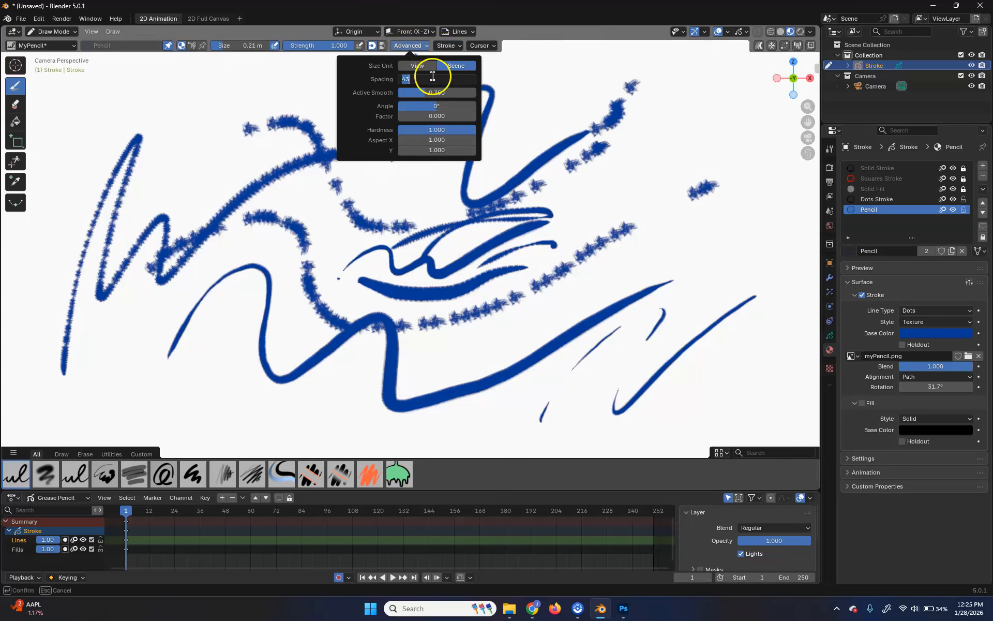
{"action": "type", "text": "20"}
{"action": "key", "text": "Return"}
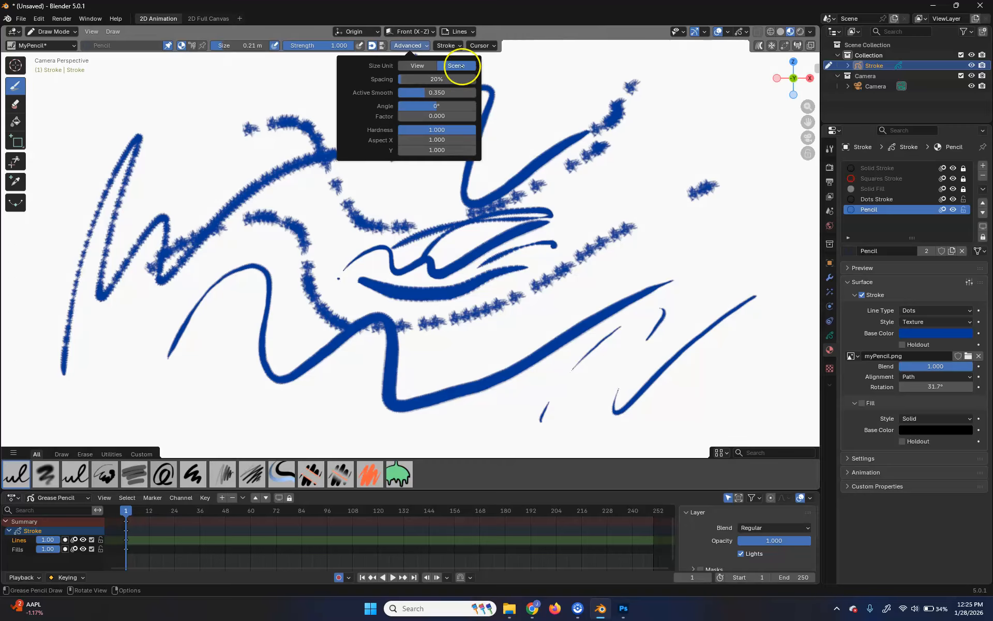
Step: Enable stroke Randomize for the brush and draw a long wavy test stroke across the lower canvas
{"action": "mouse_move", "coordinate": [493, 45]}
{"action": "mouse_move", "coordinate": [453, 46]}
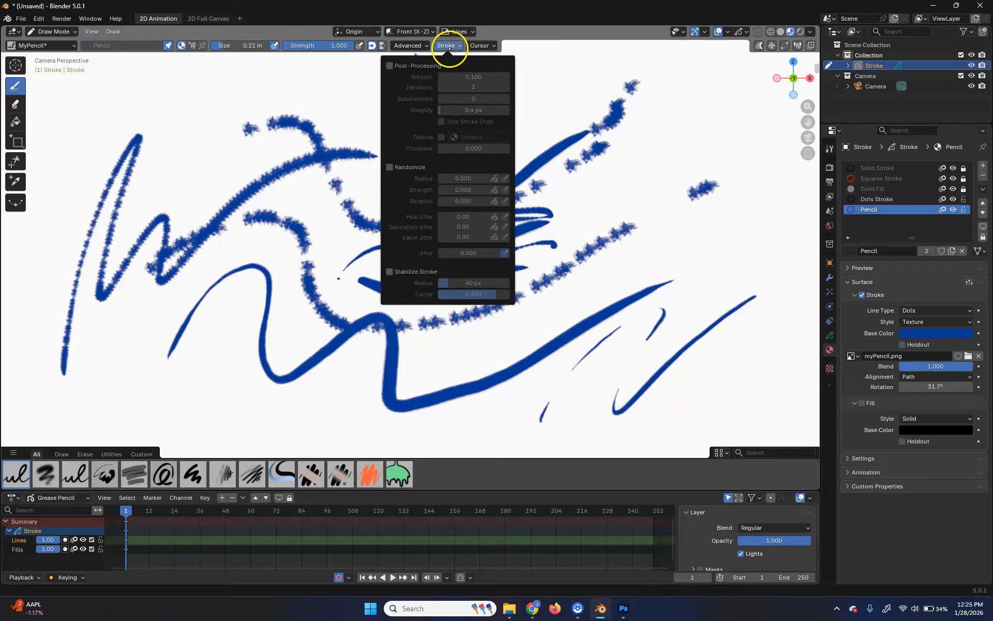
{"action": "left_click", "coordinate": [391, 168]}
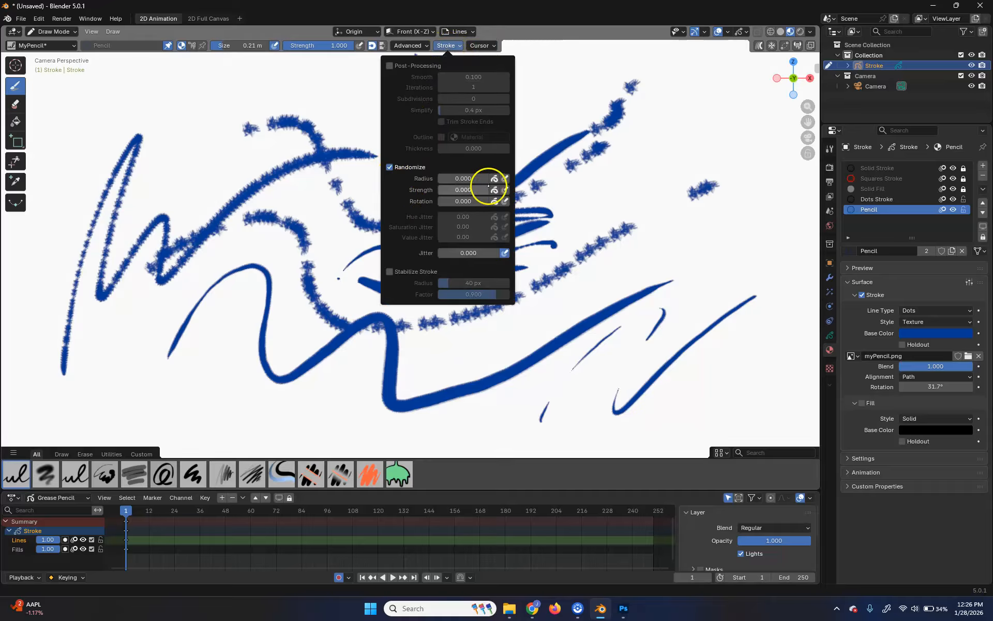
{"action": "mouse_move", "coordinate": [210, 376]}
{"action": "left_mouse_down"}
{"action": "mouse_move", "coordinate": [455, 381]}
{"action": "mouse_move", "coordinate": [607, 432]}
{"action": "left_mouse_up"}
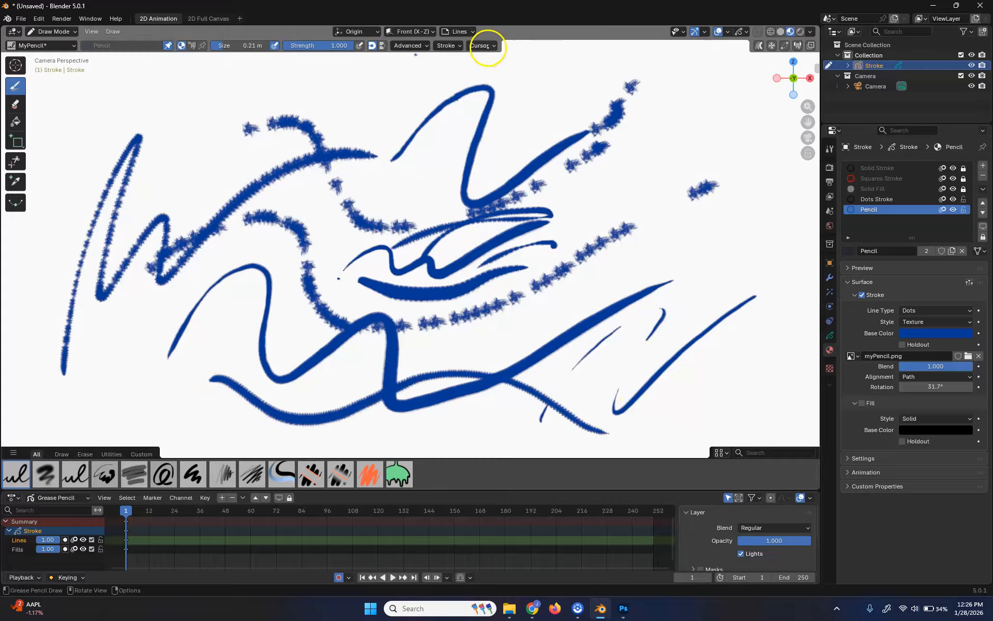
Step: Set the brush's Randomize radius to 0.280 and draw a zigzag test stroke down the right side of the canvas
{"action": "left_click", "coordinate": [448, 46]}
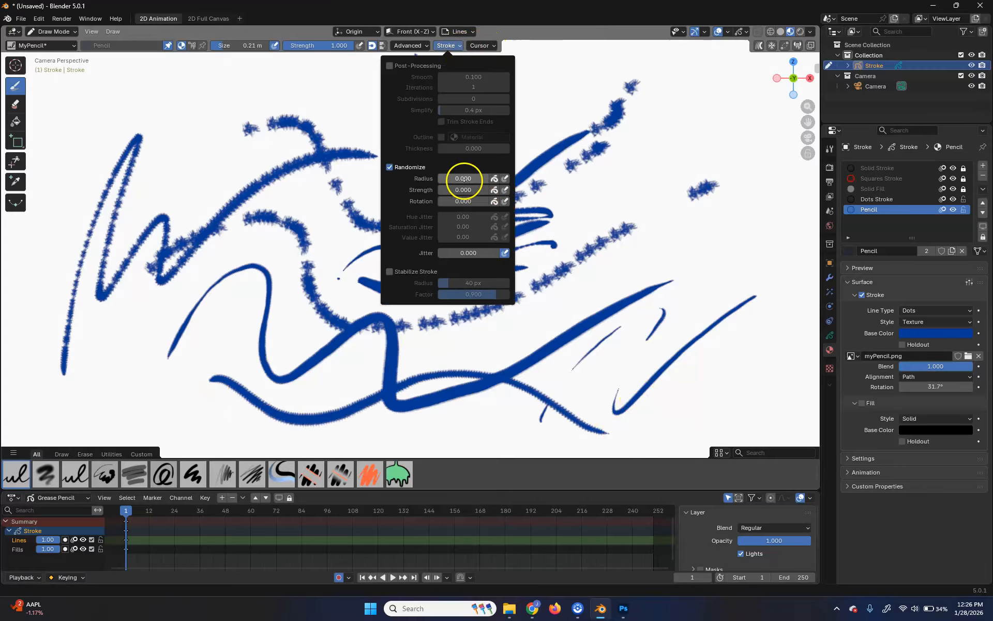
{"action": "left_click_drag", "start_coordinate": [469, 178], "coordinate": [478, 172]}
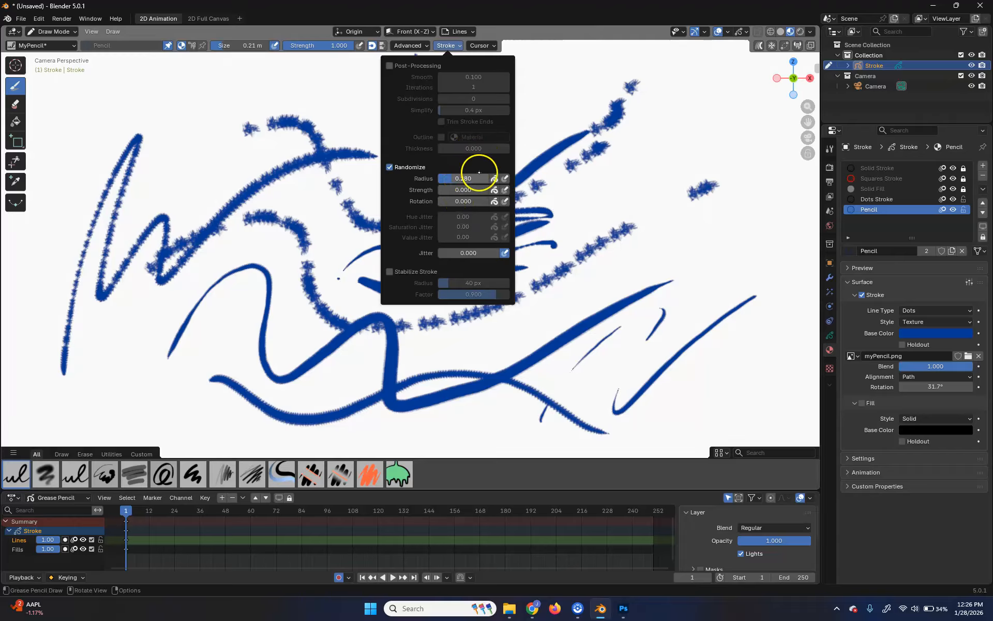
{"action": "mouse_move", "coordinate": [692, 88]}
{"action": "left_mouse_down"}
{"action": "mouse_move", "coordinate": [638, 189]}
{"action": "mouse_move", "coordinate": [723, 258]}
{"action": "mouse_move", "coordinate": [737, 390]}
{"action": "mouse_move", "coordinate": [723, 426]}
{"action": "left_mouse_up"}
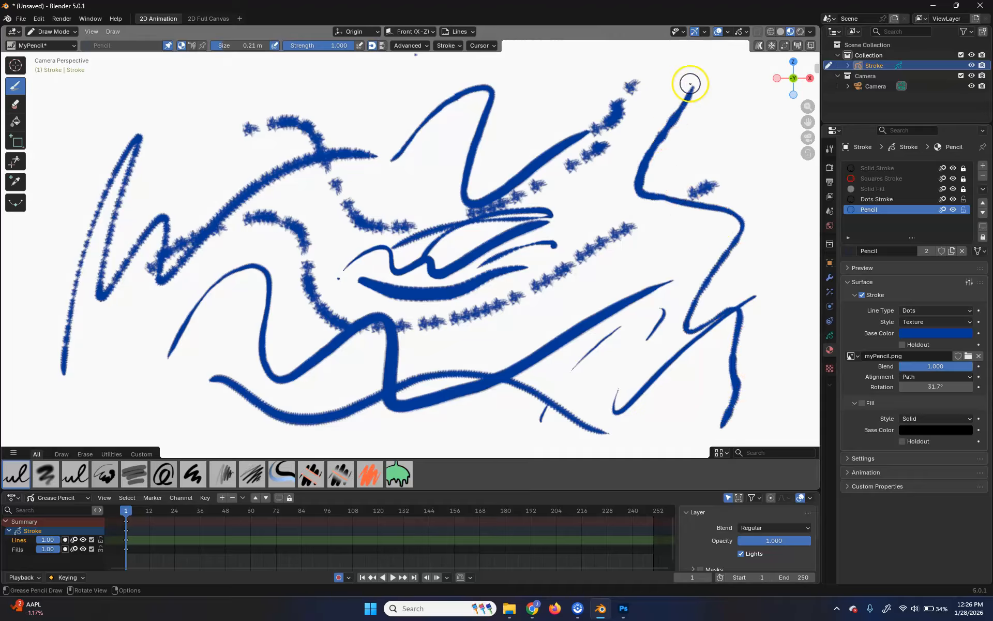
{"action": "left_click", "coordinate": [450, 45]}
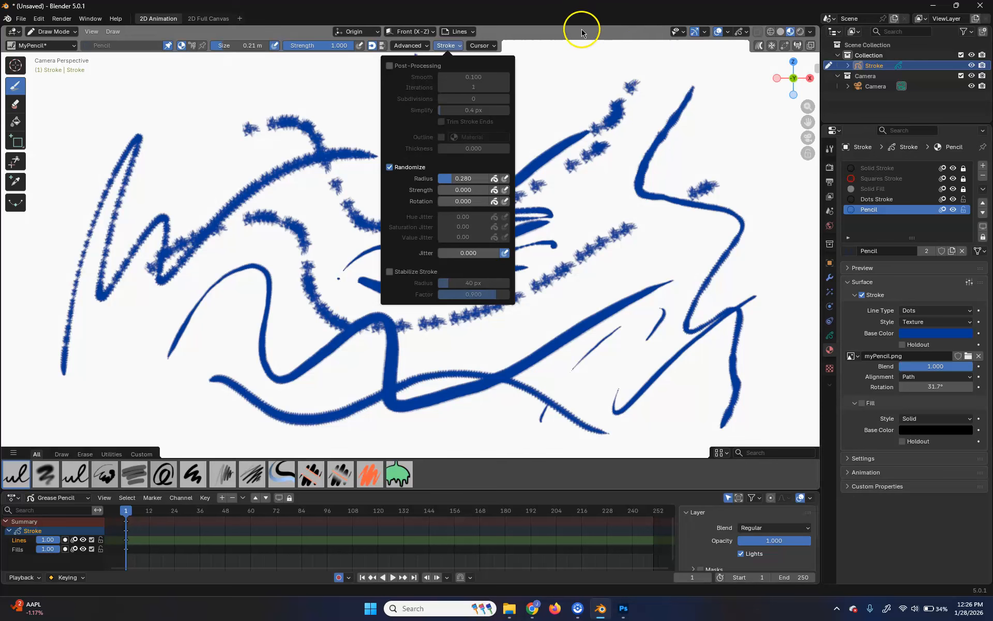
Step: Delete all the test strokes in Edit Mode and return to Draw Mode
{"action": "scroll", "coordinate": [501, 148], "scroll_direction": "up", "scroll_amount": 4}
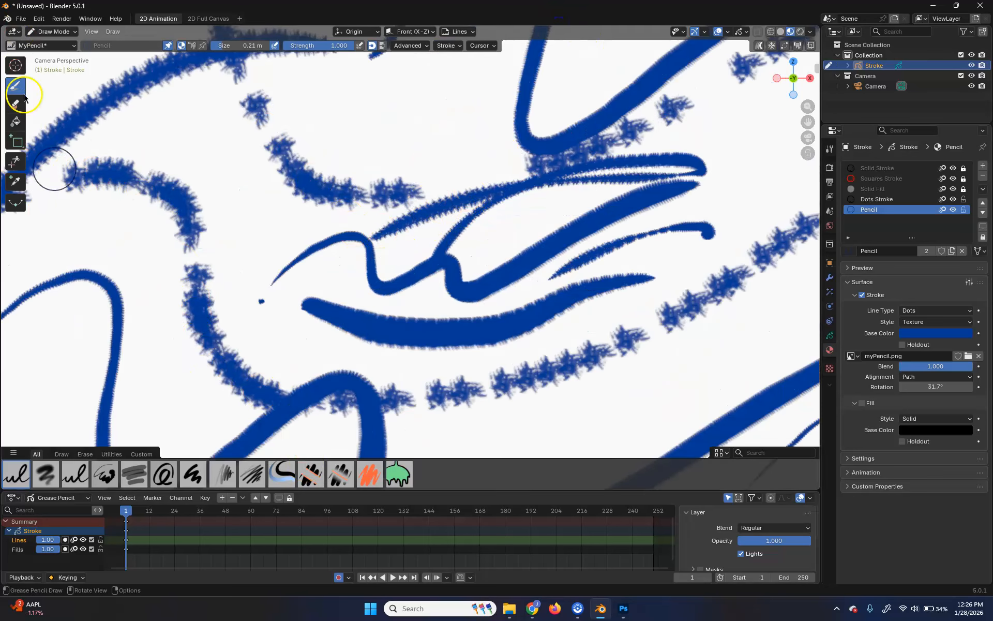
{"action": "left_click_drag", "start_coordinate": [72, 25], "coordinate": [72, 26]}
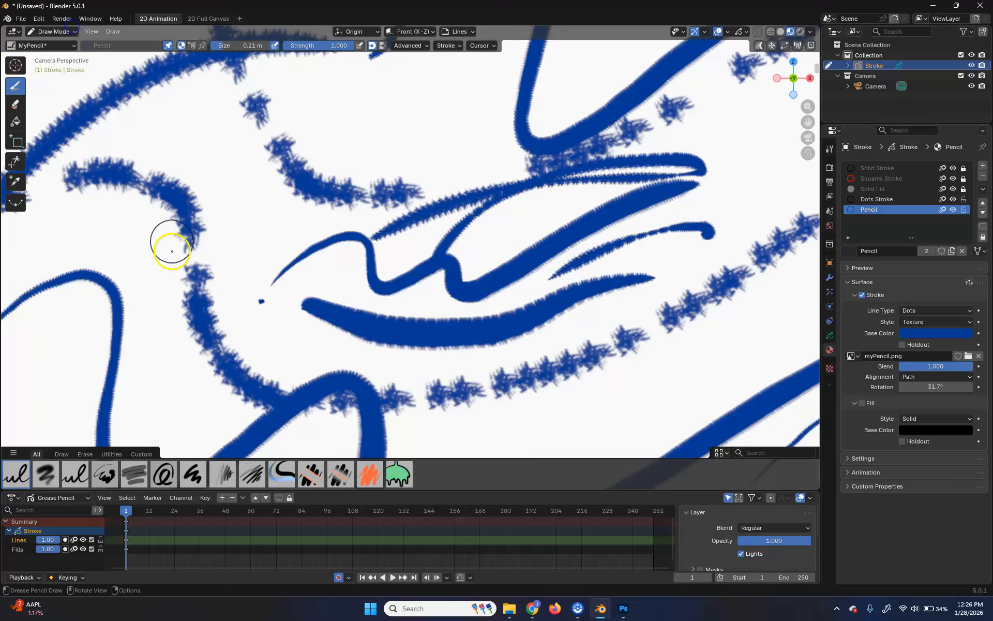
{"action": "key", "text": "Tab"}
{"action": "left_click", "coordinate": [196, 248]}
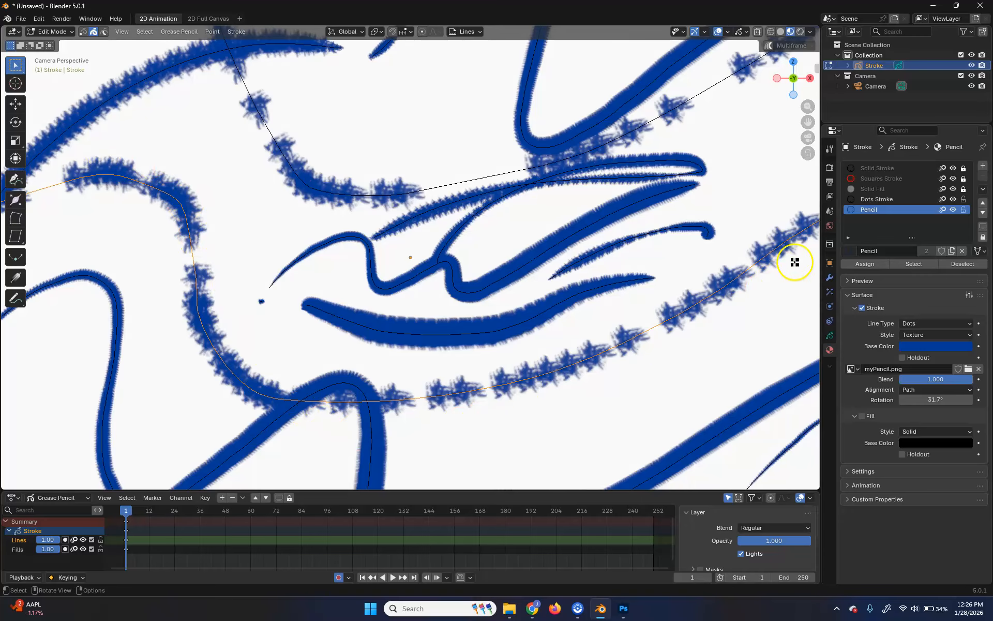
{"action": "key", "text": "Home"}
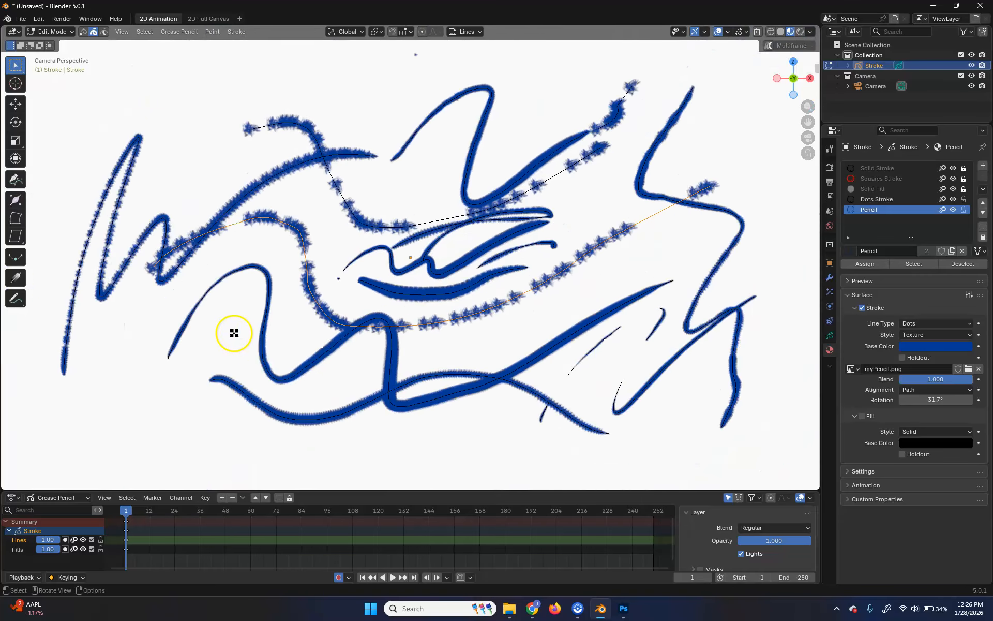
{"action": "key", "text": "a"}
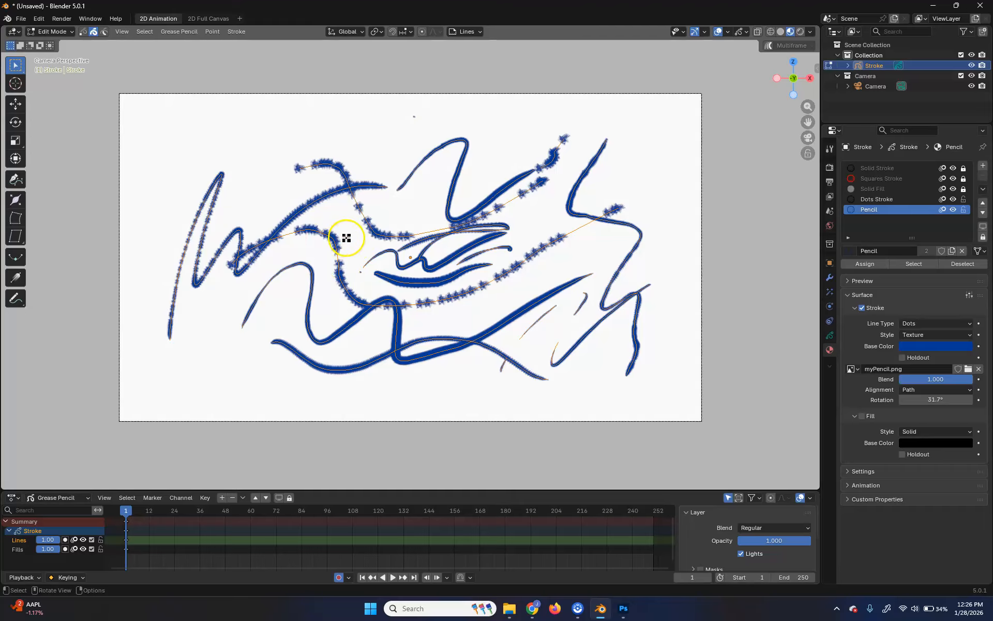
{"action": "key", "text": "x"}
{"action": "left_click", "coordinate": [342, 236]}
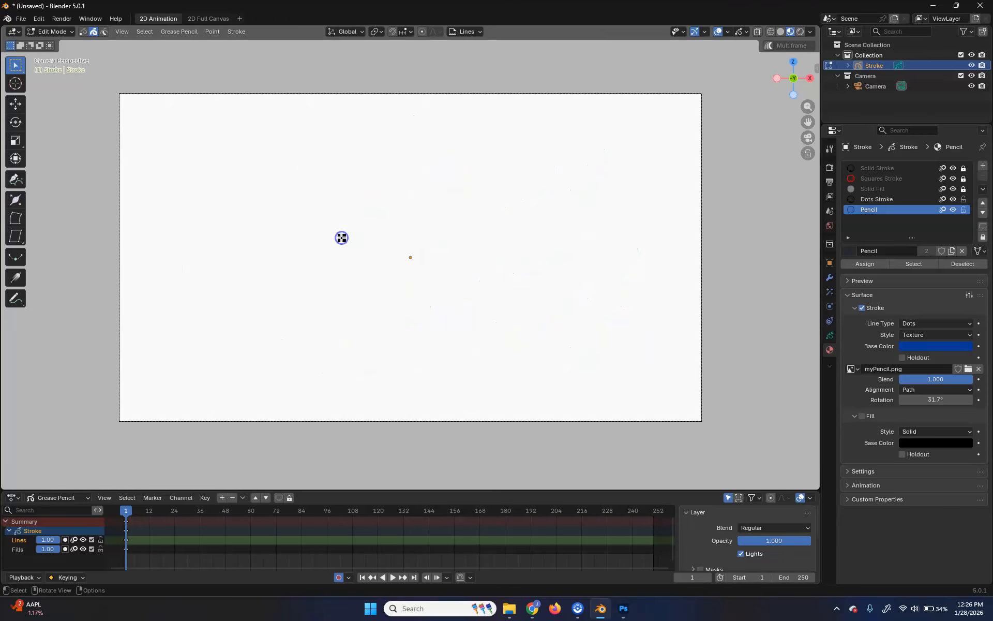
{"action": "left_click", "coordinate": [52, 32]}
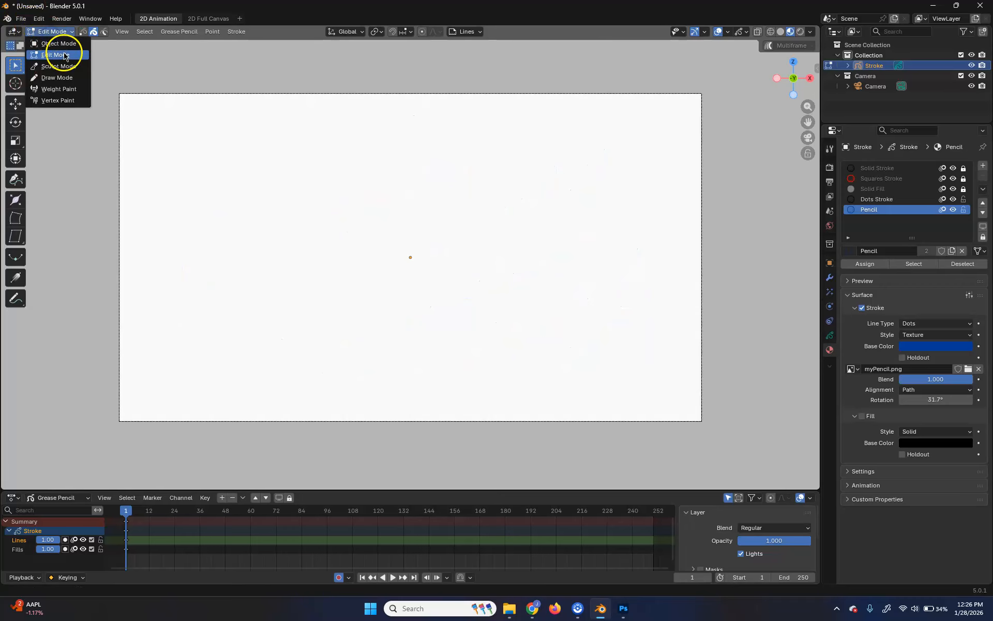
{"action": "left_click", "coordinate": [67, 78]}
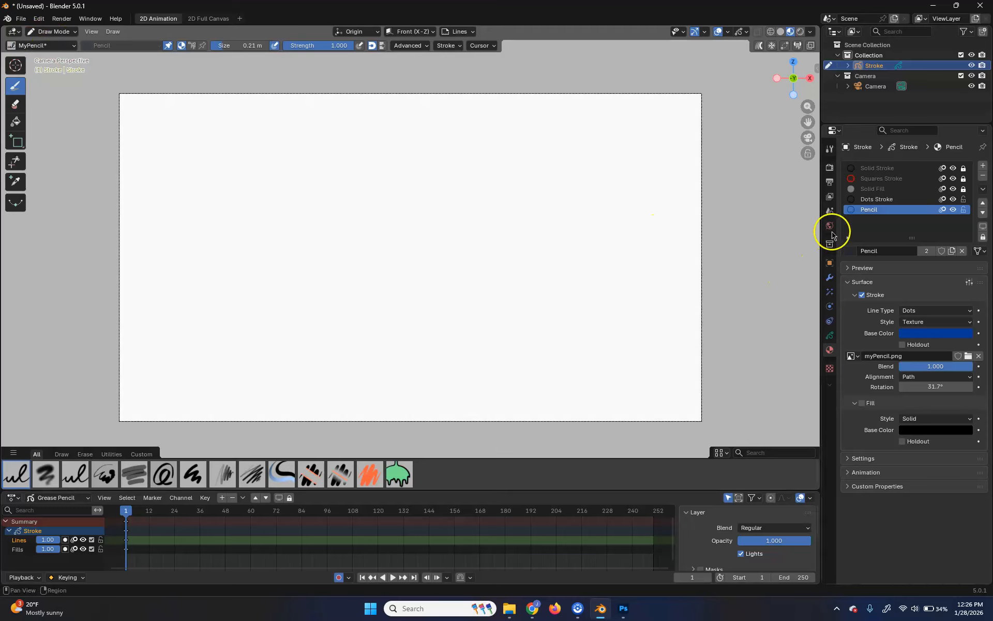
Step: Save the current MyPencil brush settings to its brush asset
{"action": "left_click", "coordinate": [830, 149]}
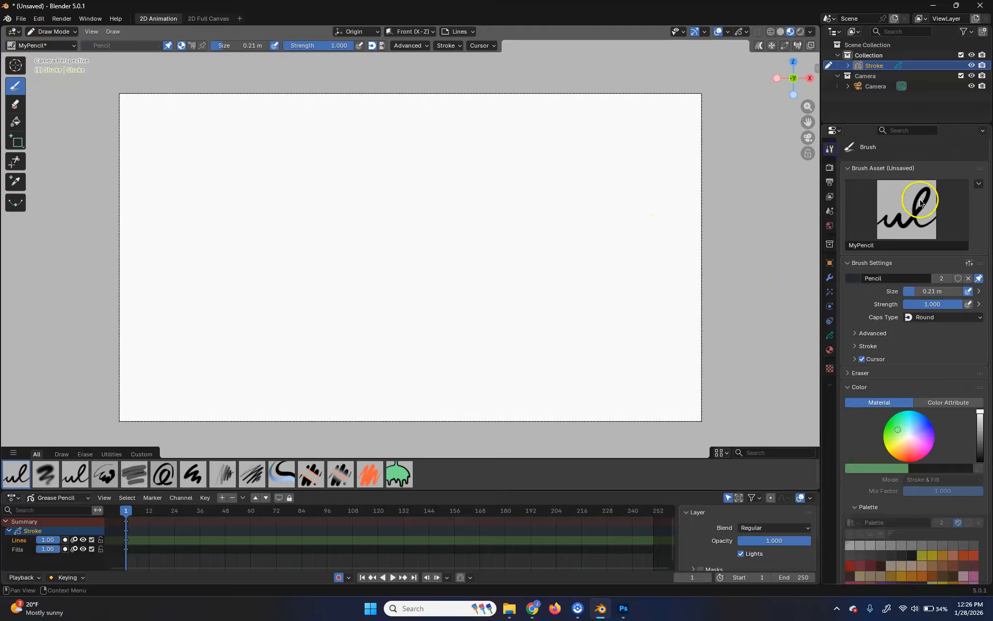
{"action": "left_click", "coordinate": [977, 184]}
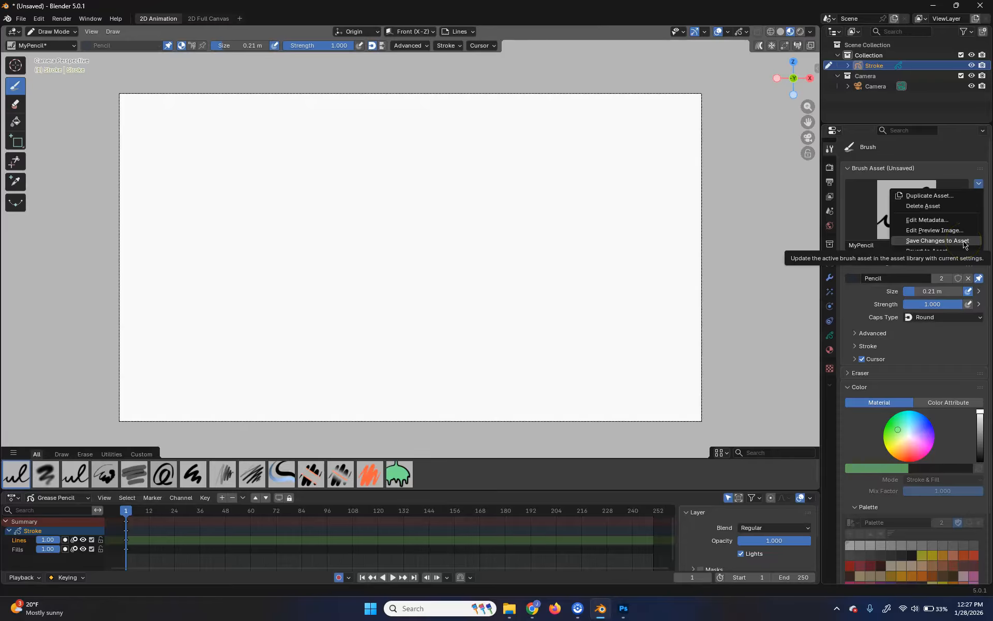
{"action": "left_click", "coordinate": [963, 241]}
Step: Load brushTipMine.png from the Downloads folder as the MyPencil brush's preview image
{"action": "left_click", "coordinate": [978, 184]}
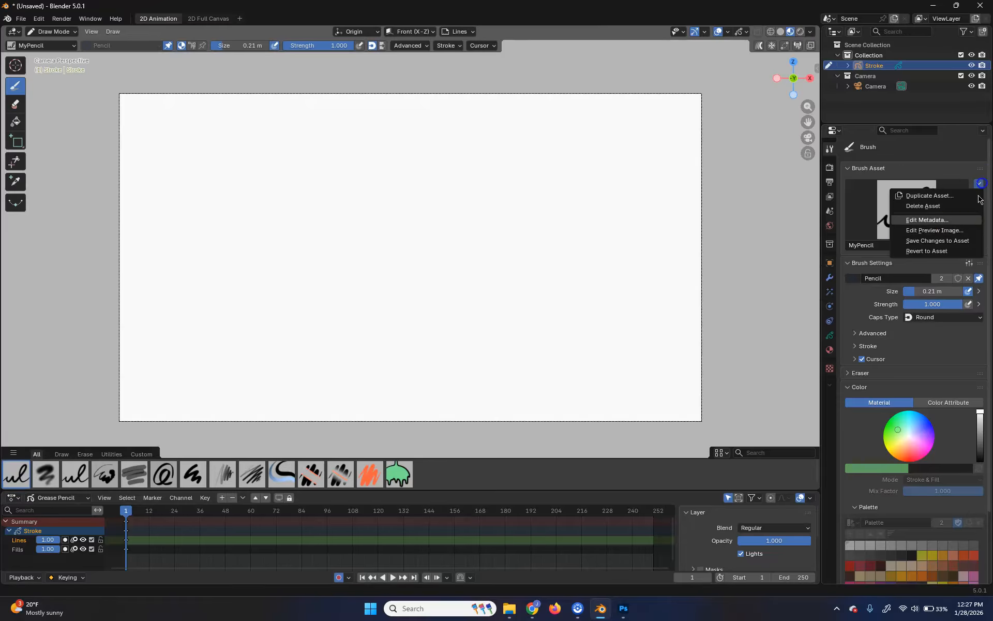
{"action": "left_click", "coordinate": [947, 231]}
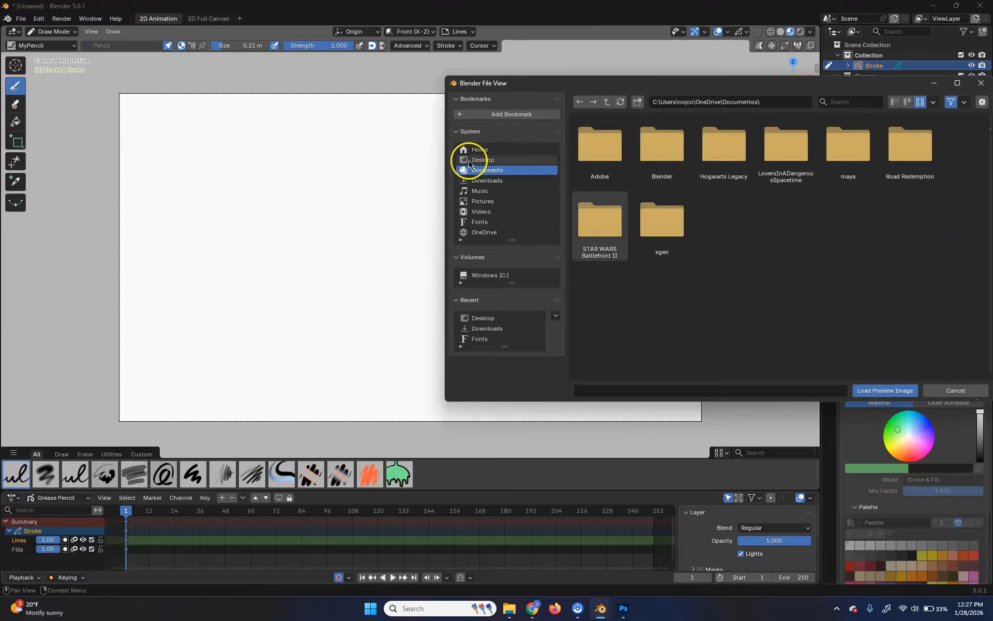
{"action": "left_click", "coordinate": [497, 162]}
{"action": "scroll", "coordinate": [832, 303], "scroll_direction": "down", "scroll_amount": 6}
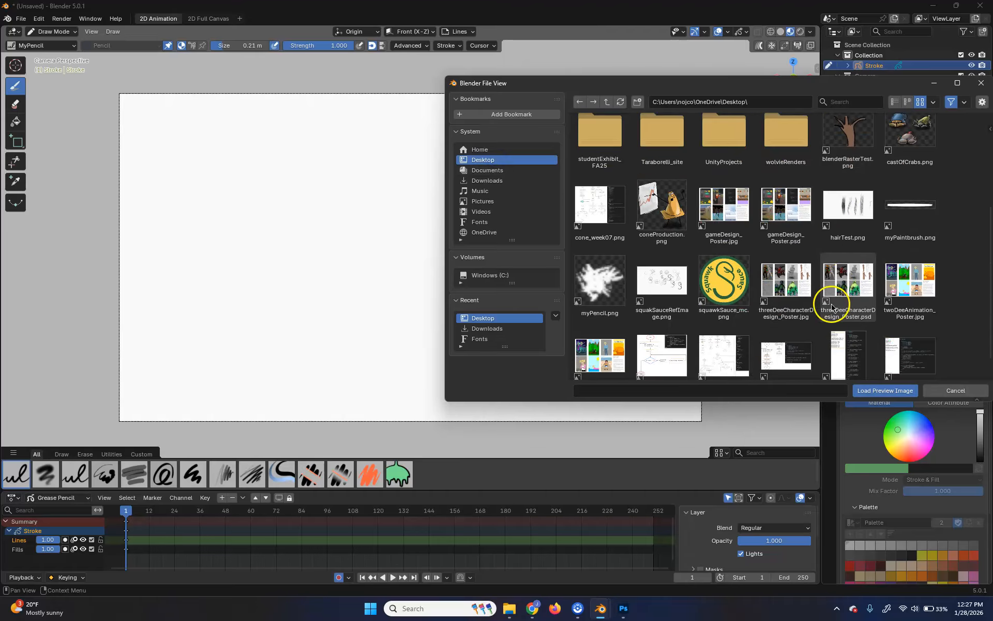
{"action": "left_click", "coordinate": [617, 300]}
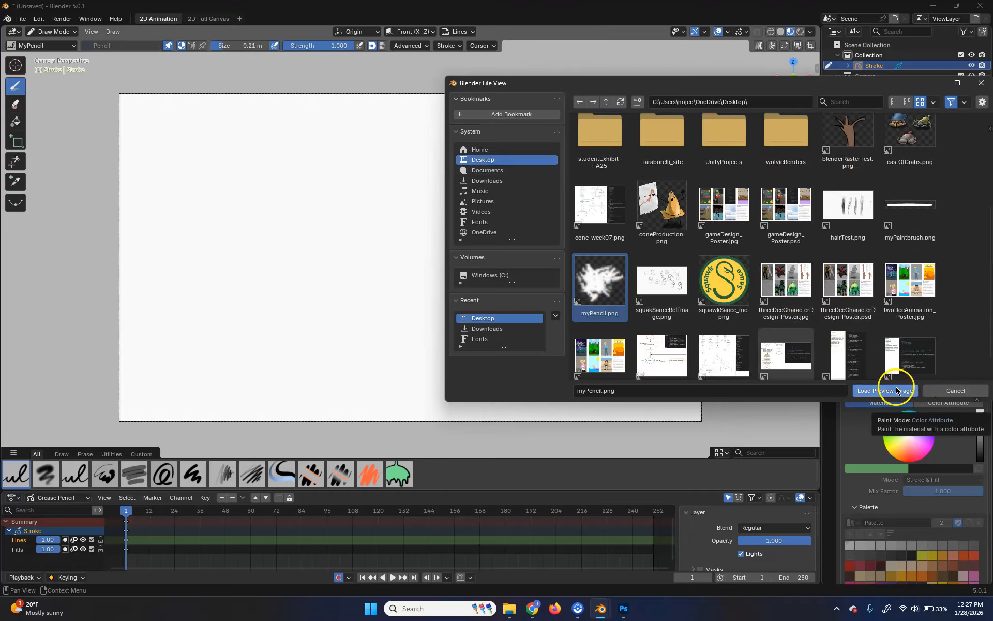
{"action": "scroll", "coordinate": [827, 218], "scroll_direction": "down", "scroll_amount": 2}
{"action": "scroll", "coordinate": [808, 248], "scroll_direction": "up", "scroll_amount": 1}
{"action": "scroll", "coordinate": [807, 259], "scroll_direction": "down", "scroll_amount": 1}
{"action": "scroll", "coordinate": [821, 269], "scroll_direction": "up", "scroll_amount": 1}
{"action": "left_click", "coordinate": [487, 180]}
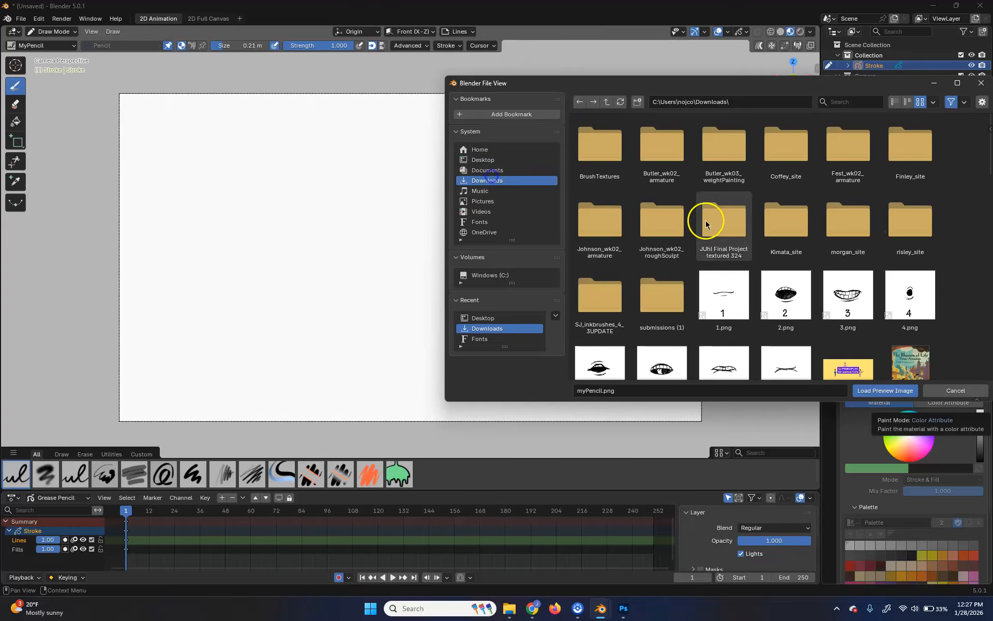
{"action": "scroll", "coordinate": [735, 228], "scroll_direction": "down", "scroll_amount": 4}
{"action": "scroll", "coordinate": [742, 236], "scroll_direction": "down", "scroll_amount": 2}
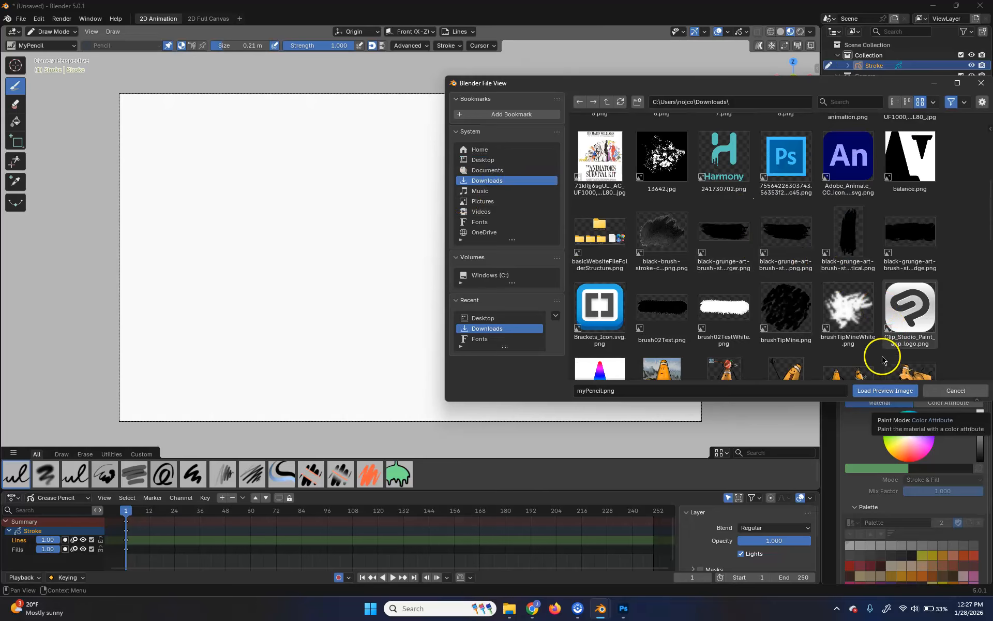
{"action": "scroll", "coordinate": [770, 274], "scroll_direction": "down", "scroll_amount": 2}
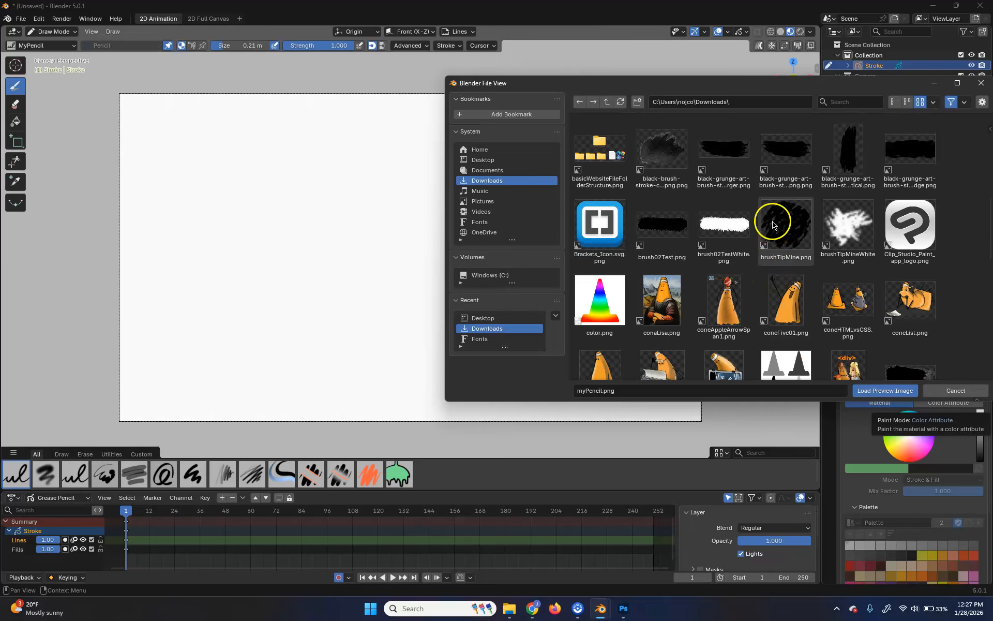
{"action": "left_click", "coordinate": [786, 222]}
{"action": "left_click", "coordinate": [885, 390]}
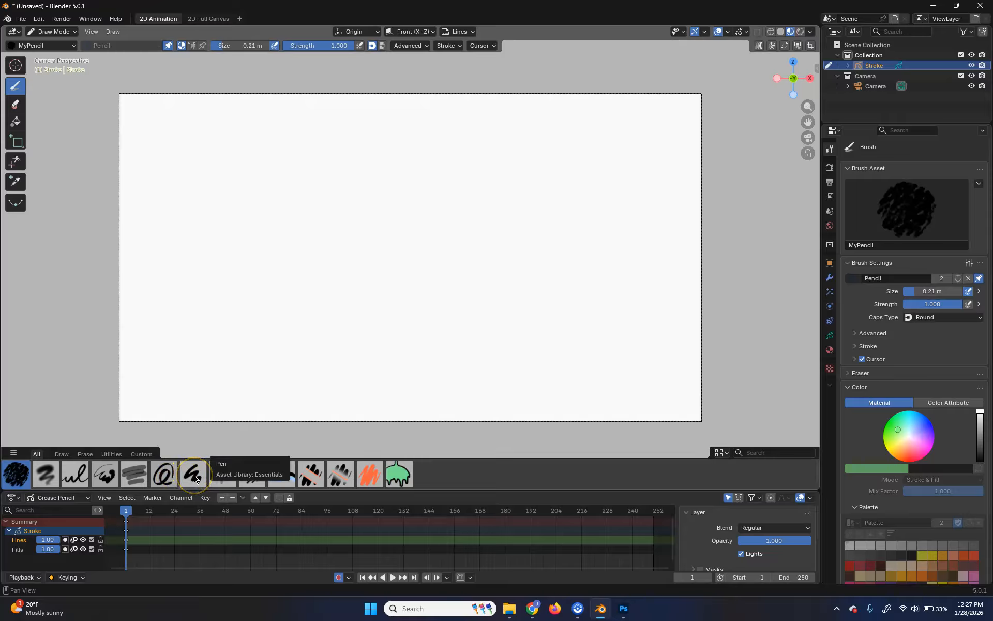
Step: Duplicate the Ink Pen brush as MyPaintbrush in the User Library under the Brushes/Custom catalog
{"action": "left_click", "coordinate": [78, 475]}
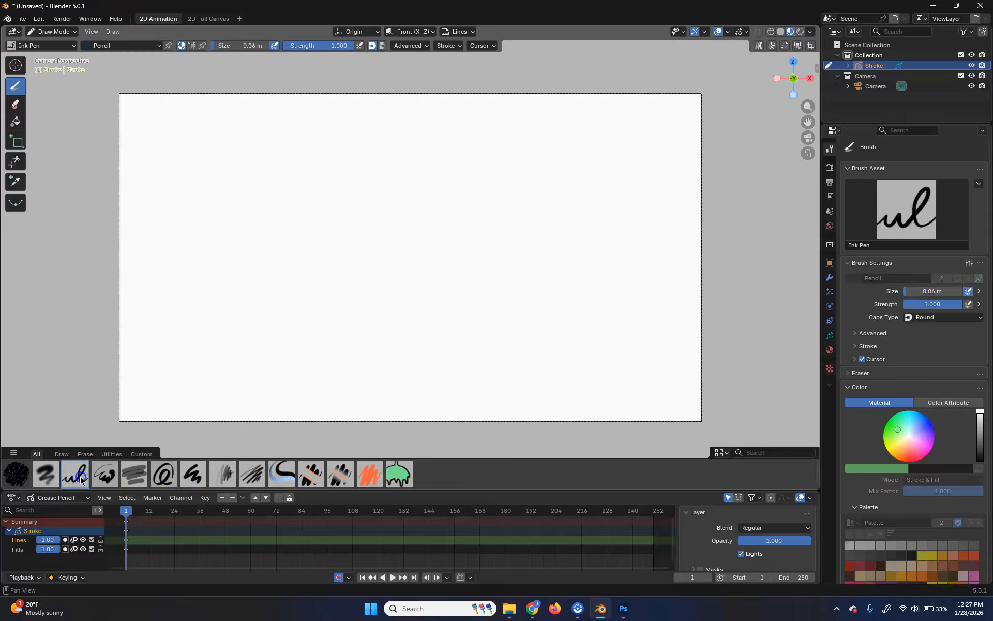
{"action": "left_click", "coordinate": [979, 184]}
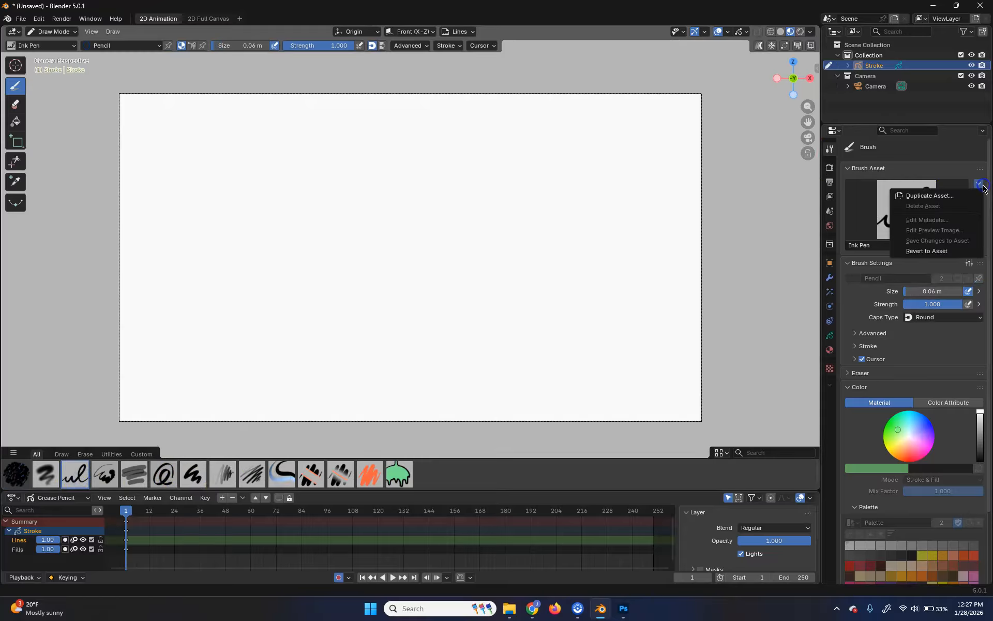
{"action": "left_click", "coordinate": [942, 196]}
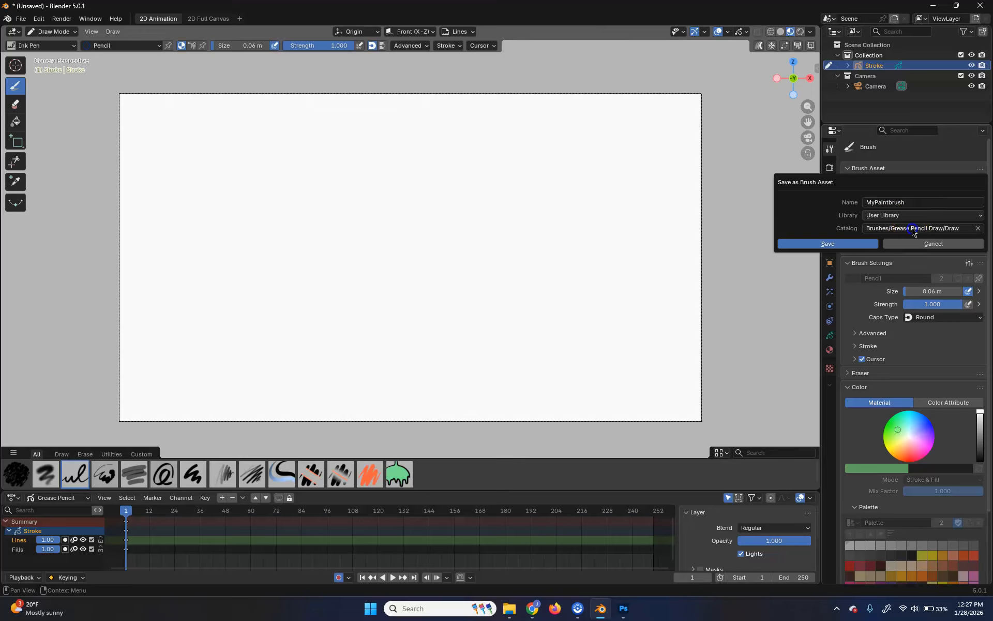
{"action": "left_click", "coordinate": [931, 228]}
{"action": "key", "text": "Right"}
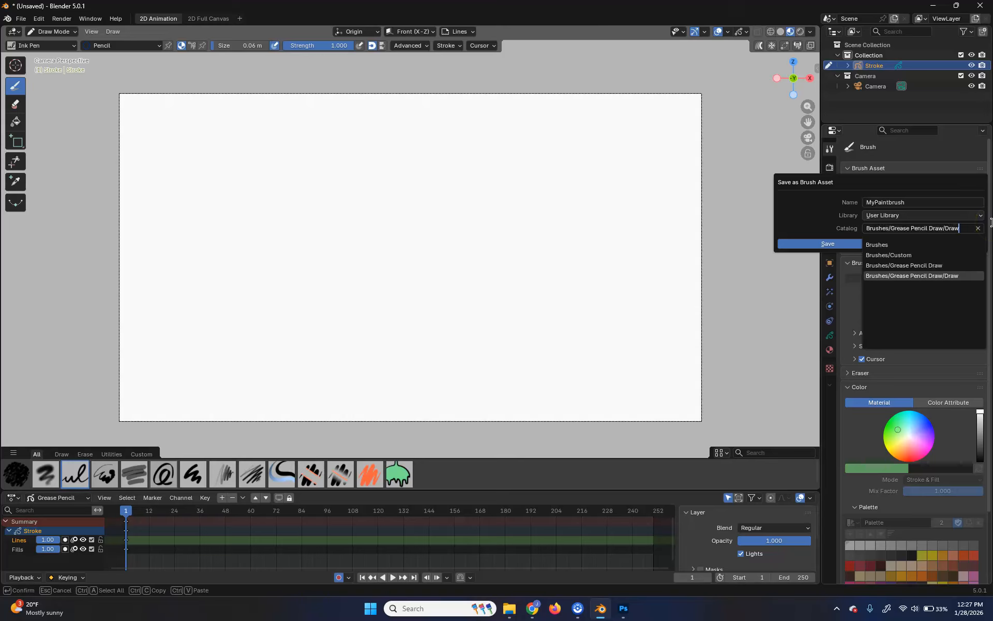
{"action": "left_click", "coordinate": [886, 255]}
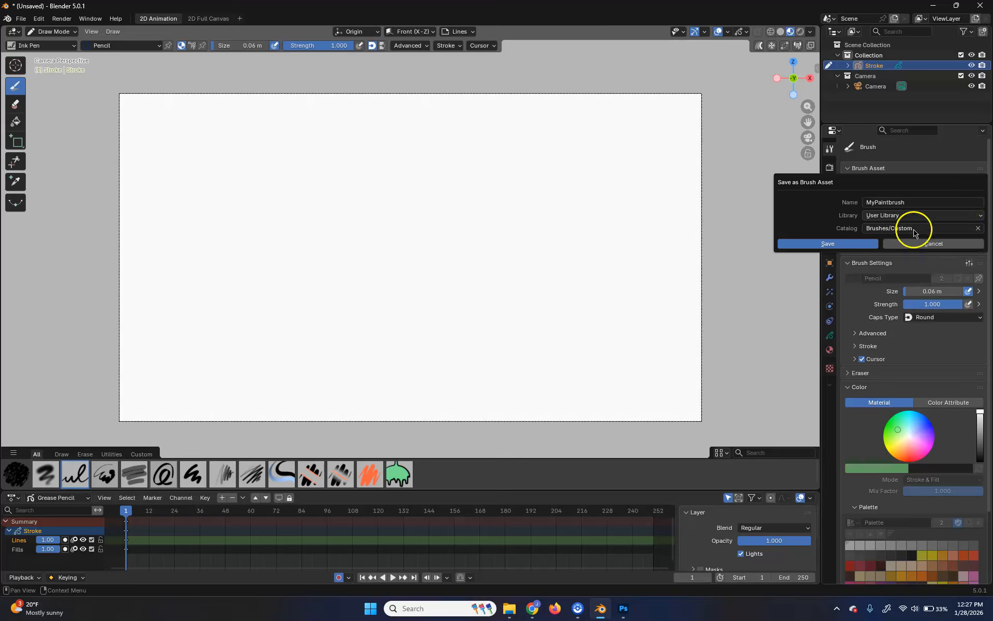
{"action": "left_click", "coordinate": [868, 244]}
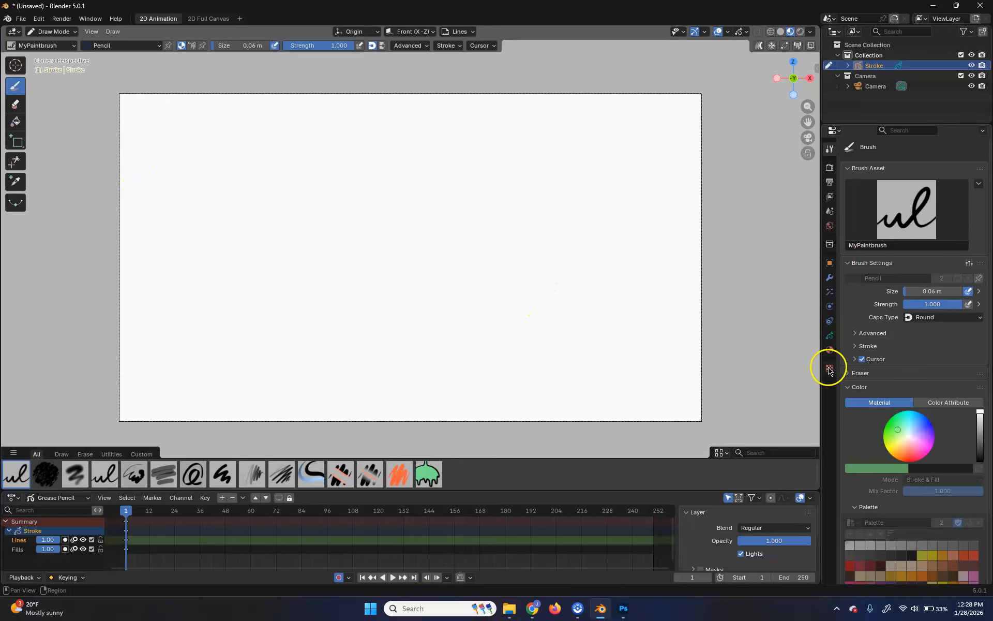
Step: Add a material slot to the Stroke object with a new material named Brush
{"action": "left_click", "coordinate": [829, 349]}
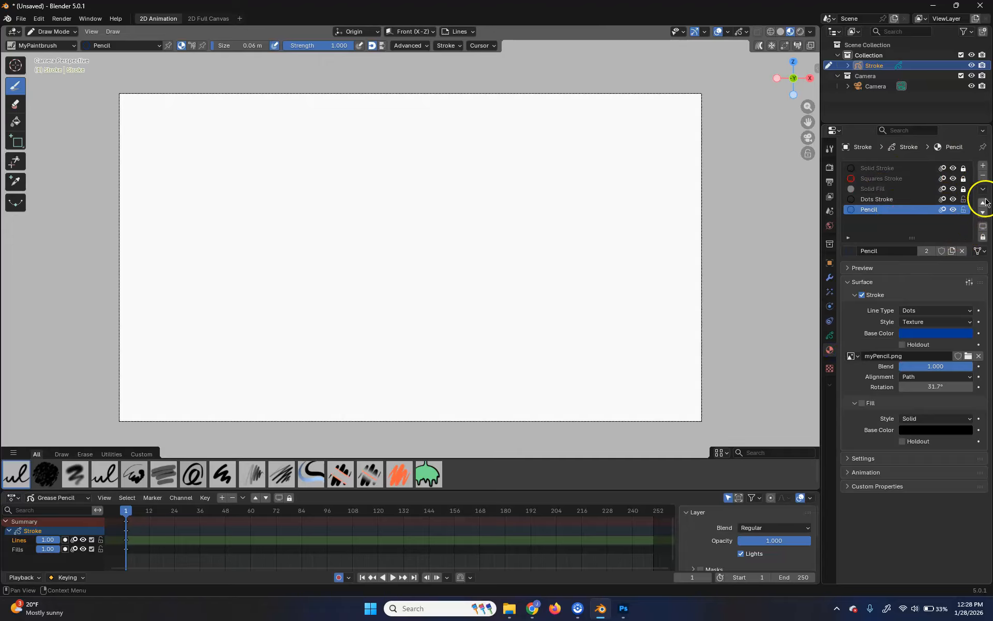
{"action": "left_click", "coordinate": [983, 165]}
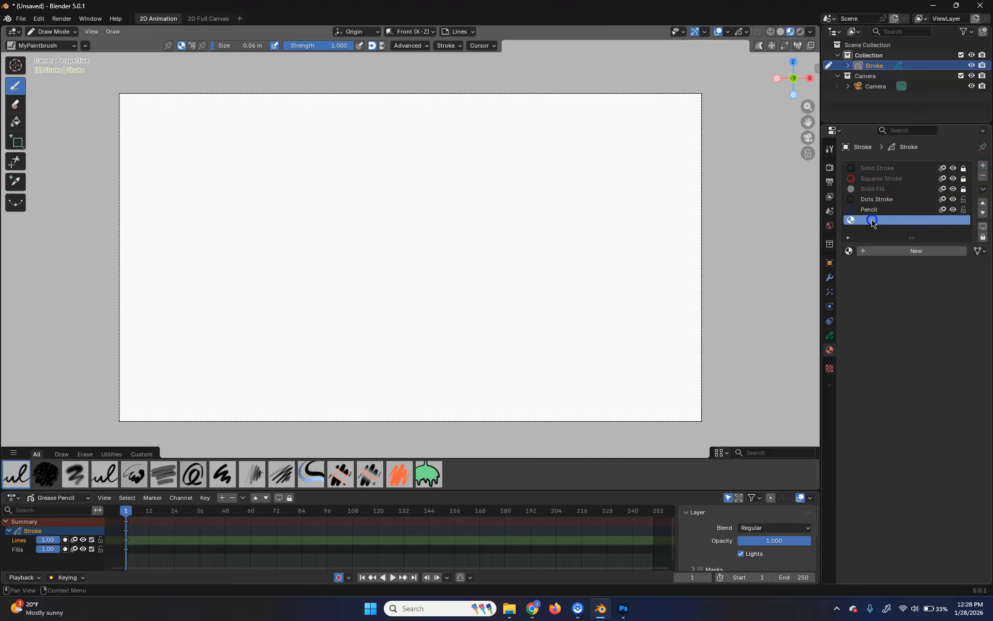
{"action": "left_click", "coordinate": [911, 250]}
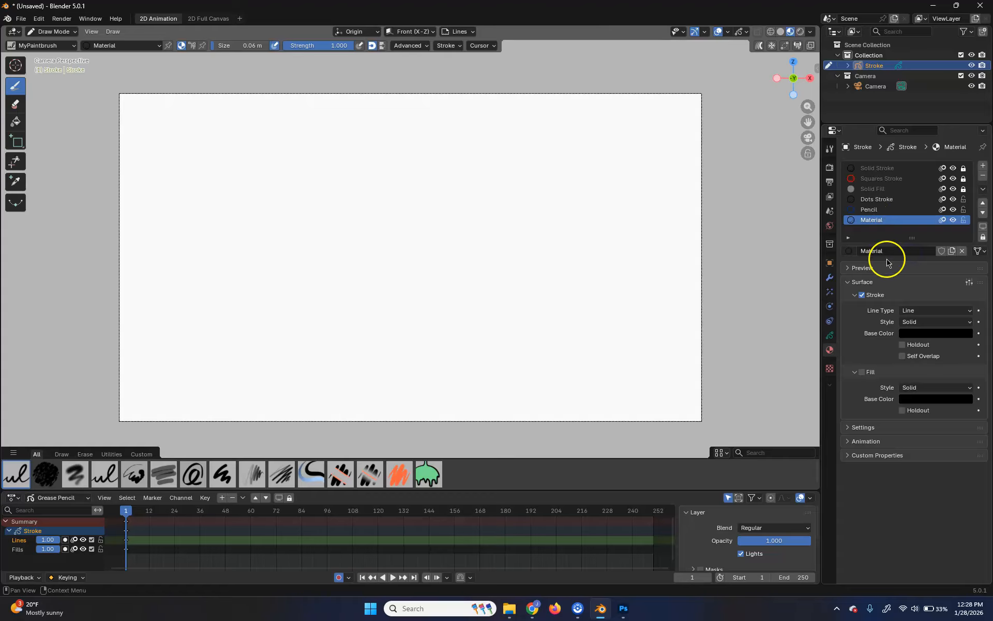
{"action": "left_click", "coordinate": [905, 250]}
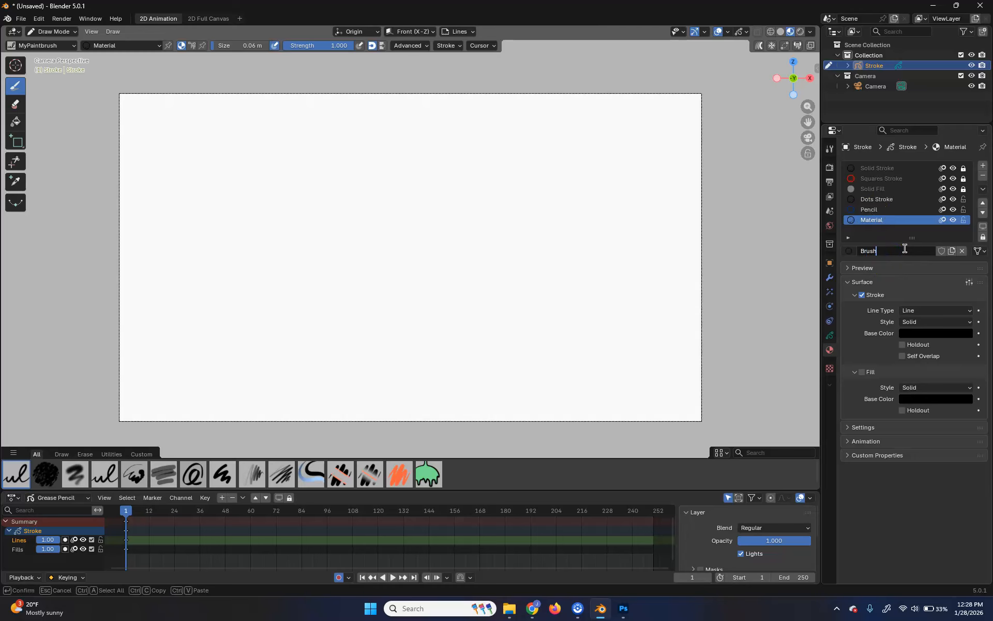
{"action": "key", "text": "Return"}
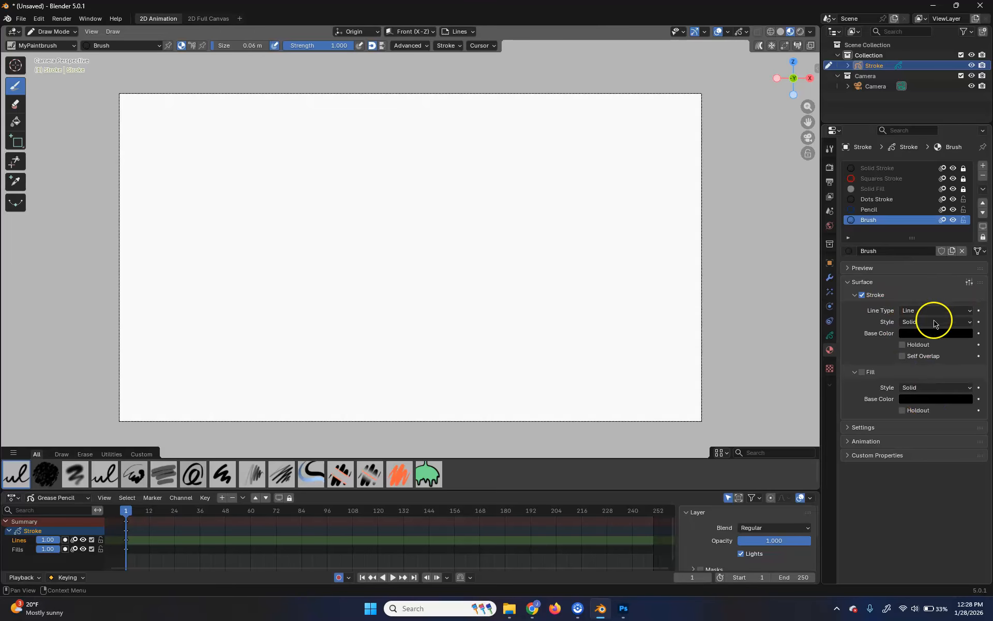
Step: Set the Brush material's stroke style to Texture using myPaintbrush.png from the Desktop, with Blend at 1.000
{"action": "left_click", "coordinate": [937, 320]}
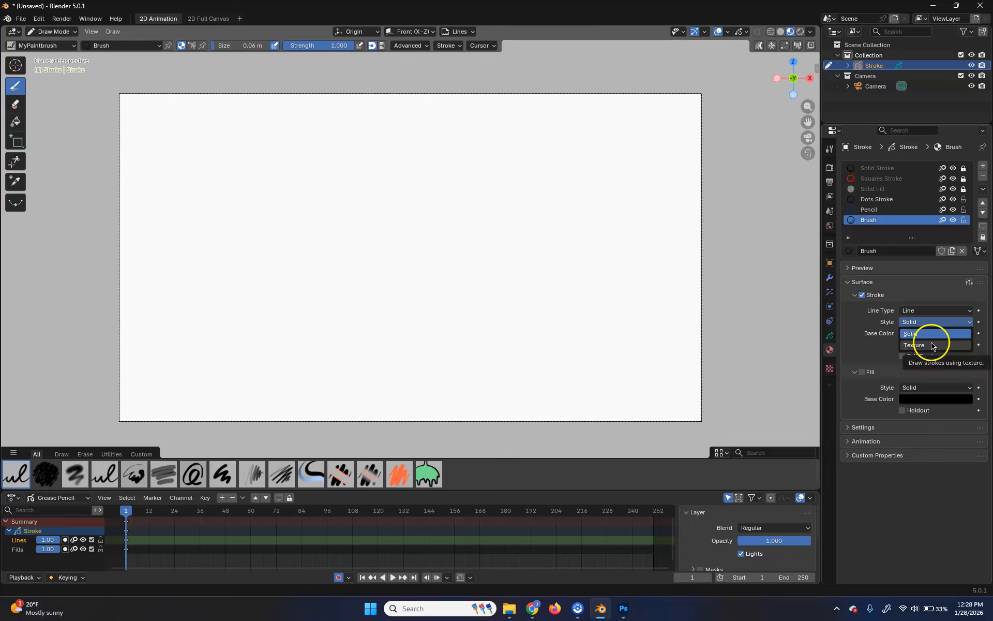
{"action": "left_click", "coordinate": [933, 343]}
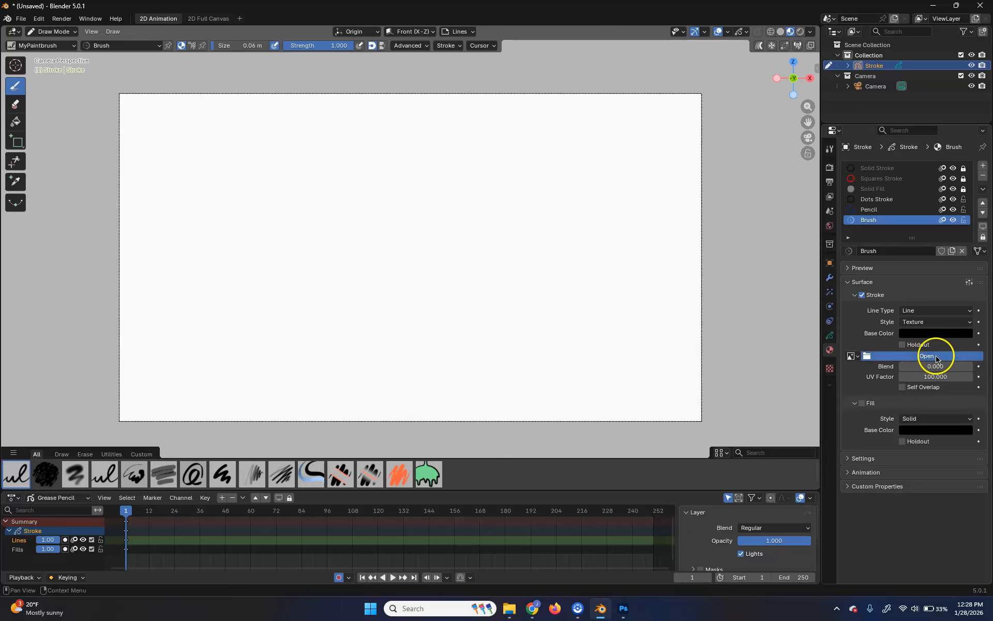
{"action": "left_click", "coordinate": [936, 357]}
{"action": "left_click", "coordinate": [500, 161]}
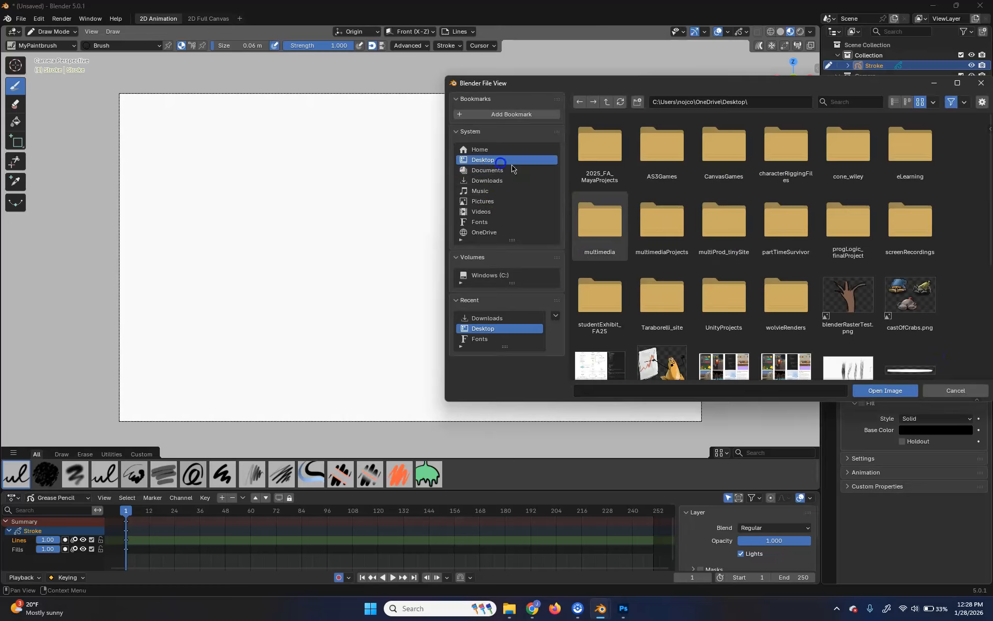
{"action": "scroll", "coordinate": [833, 290], "scroll_direction": "down", "scroll_amount": 4}
{"action": "left_click", "coordinate": [913, 265]}
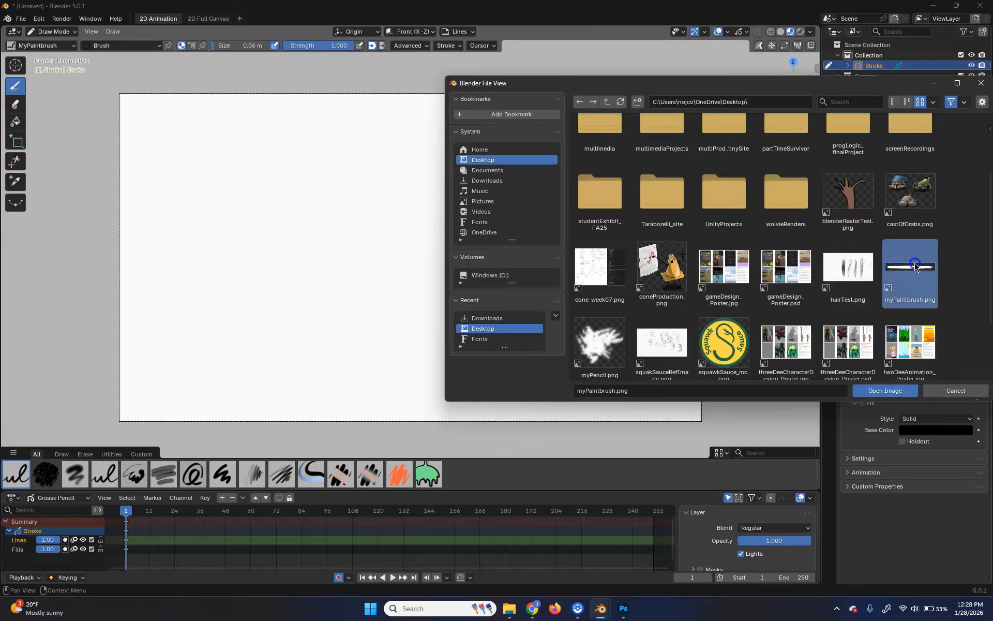
{"action": "left_click", "coordinate": [885, 391]}
{"action": "mouse_move", "coordinate": [922, 364]}
{"action": "left_mouse_down"}
{"action": "mouse_move", "coordinate": [911, 365]}
{"action": "mouse_move", "coordinate": [938, 365]}
{"action": "left_mouse_up"}
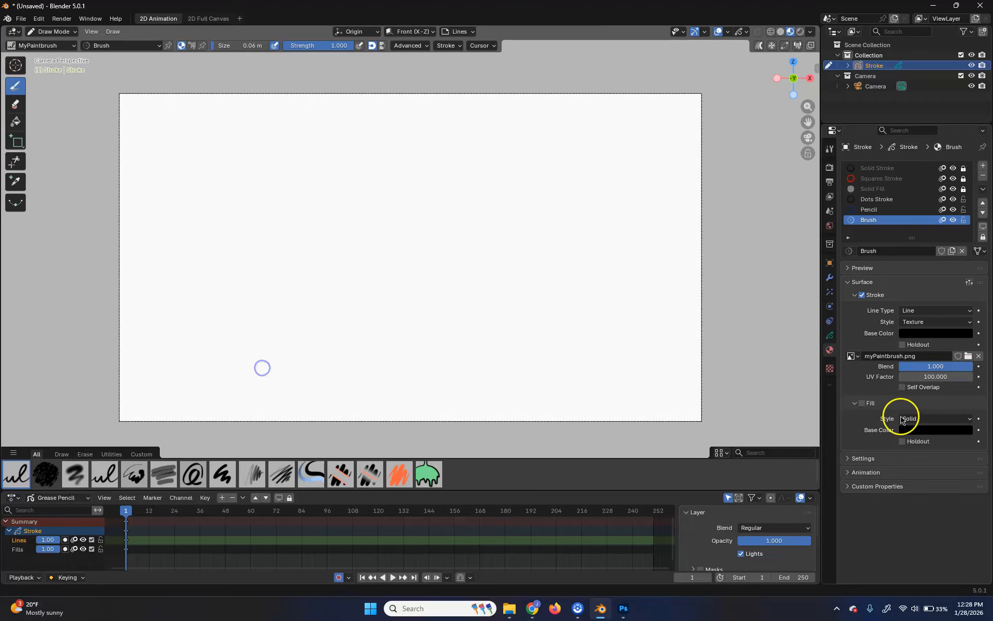
Step: Enlarge the brush to 0.19 m, try it with a wavy stroke across the canvas, and undo the test strokes
{"action": "mouse_move", "coordinate": [148, 272]}
{"action": "left_mouse_down"}
{"action": "mouse_move", "coordinate": [268, 197]}
{"action": "mouse_move", "coordinate": [452, 305]}
{"action": "mouse_move", "coordinate": [663, 251]}
{"action": "left_mouse_up"}
{"action": "key", "text": "ctrl+z"}
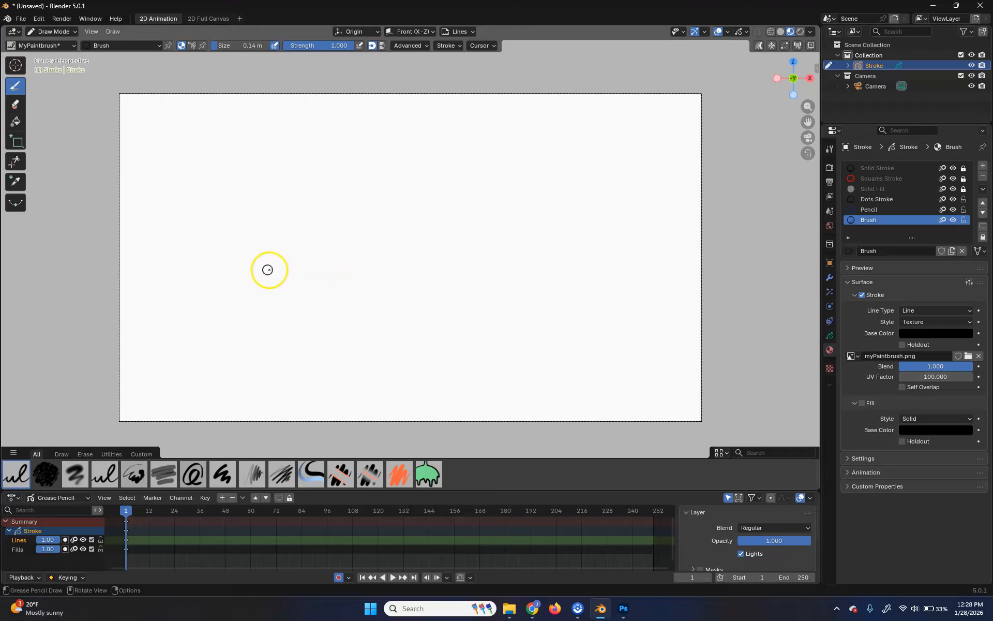
{"action": "mouse_move", "coordinate": [176, 296]}
{"action": "left_mouse_down"}
{"action": "mouse_move", "coordinate": [222, 243]}
{"action": "mouse_move", "coordinate": [408, 246]}
{"action": "mouse_move", "coordinate": [684, 291]}
{"action": "left_mouse_up"}
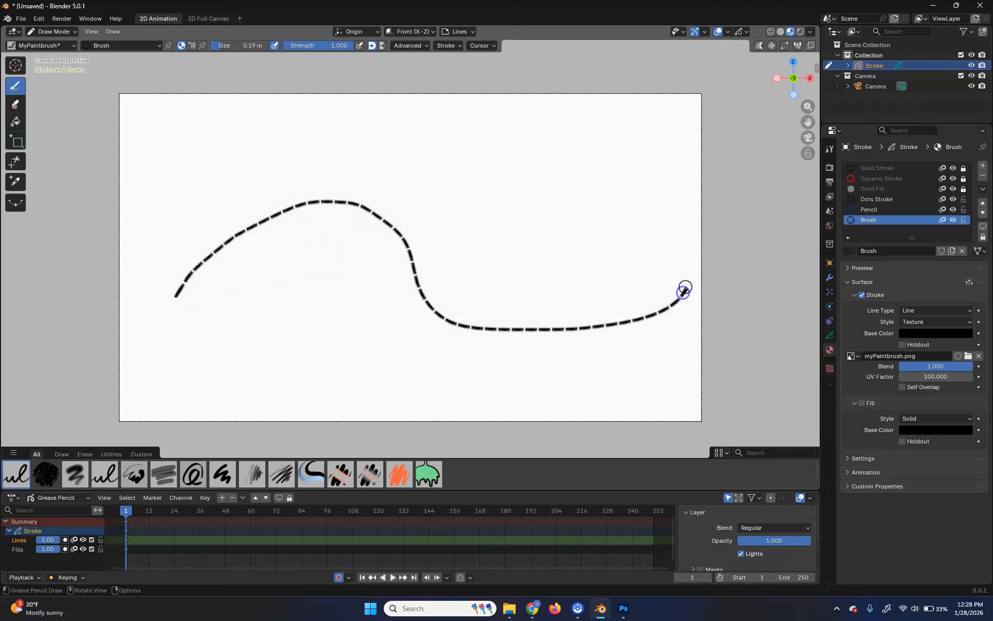
{"action": "scroll", "coordinate": [411, 259], "scroll_direction": "up", "scroll_amount": 6}
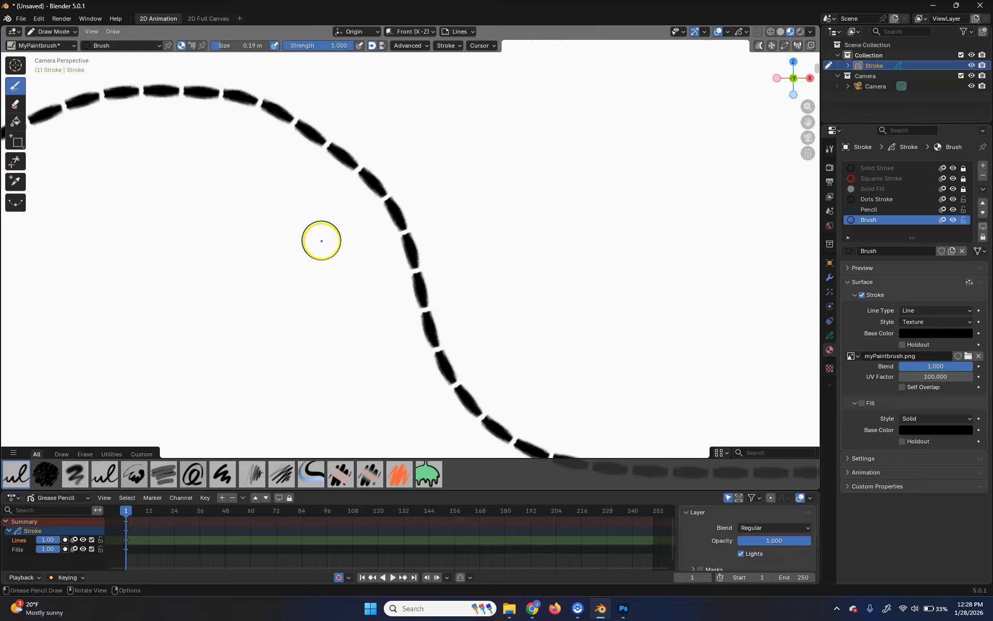
{"action": "key", "text": "ctrl+z"}
Step: Try adjusting the brush's spacing, draw a test stroke across the canvas and undo it
{"action": "left_click", "coordinate": [416, 47]}
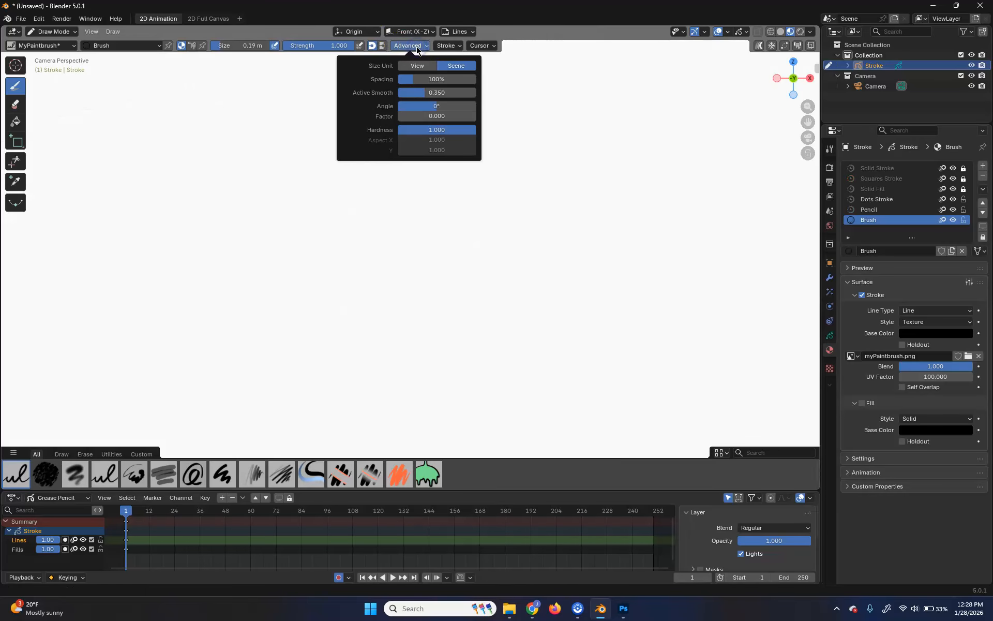
{"action": "left_click", "coordinate": [406, 71]}
{"action": "left_click_drag", "start_coordinate": [413, 84], "coordinate": [412, 83]}
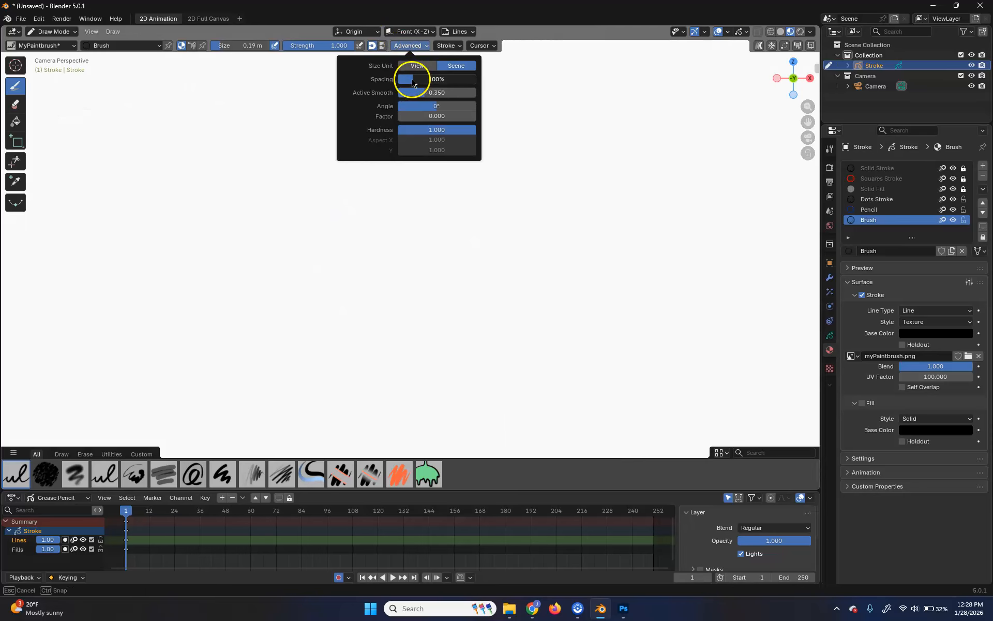
{"action": "mouse_move", "coordinate": [146, 268]}
{"action": "left_mouse_down"}
{"action": "mouse_move", "coordinate": [343, 199]}
{"action": "mouse_move", "coordinate": [710, 343]}
{"action": "mouse_move", "coordinate": [731, 328]}
{"action": "left_mouse_up"}
{"action": "key", "text": "ctrl+z"}
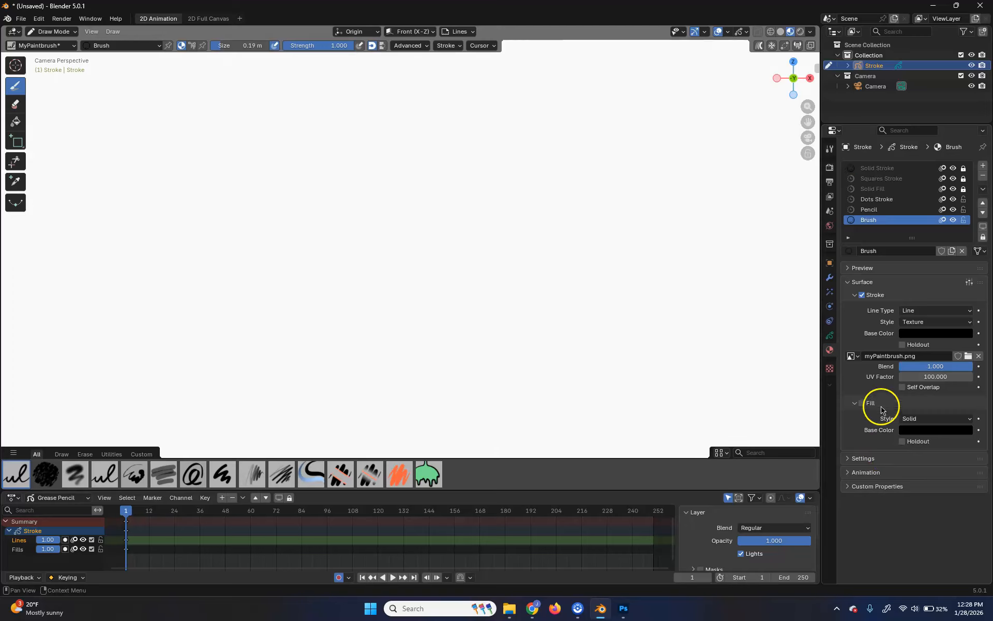
Step: Draw a curved test stroke across the middle and raise the Brush material's UV Factor to 1500
{"action": "mouse_move", "coordinate": [150, 271]}
{"action": "left_mouse_down"}
{"action": "mouse_move", "coordinate": [379, 241]}
{"action": "mouse_move", "coordinate": [678, 321]}
{"action": "left_mouse_up"}
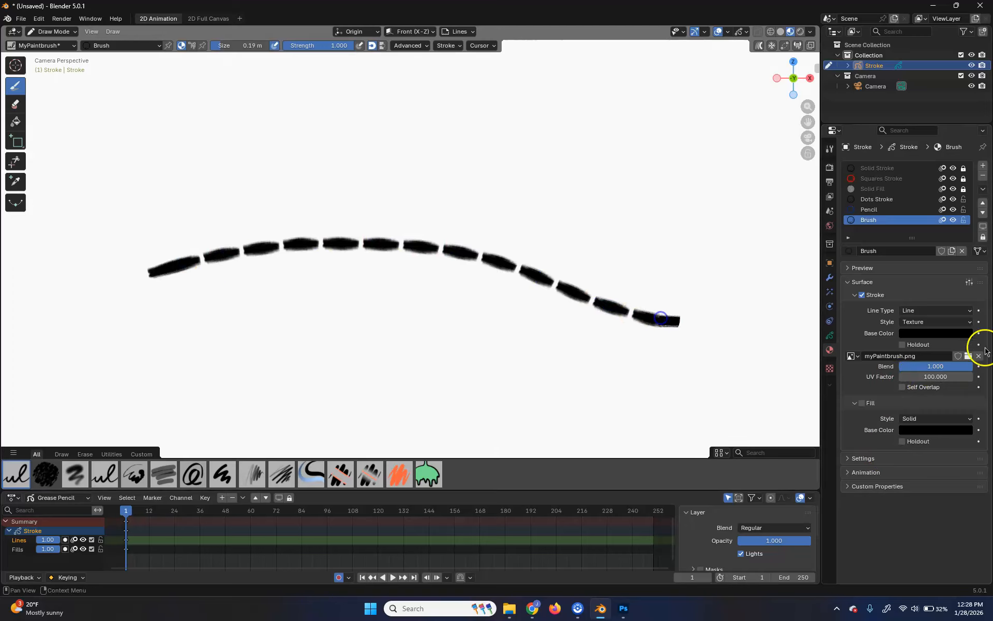
{"action": "mouse_move", "coordinate": [940, 377]}
{"action": "left_mouse_down"}
{"action": "mouse_move", "coordinate": [131, 376]}
{"action": "mouse_move", "coordinate": [281, 368]}
{"action": "mouse_move", "coordinate": [279, 392]}
{"action": "mouse_move", "coordinate": [534, 376]}
{"action": "mouse_move", "coordinate": [926, 377]}
{"action": "mouse_move", "coordinate": [372, 368]}
{"action": "mouse_move", "coordinate": [548, 373]}
{"action": "left_mouse_up"}
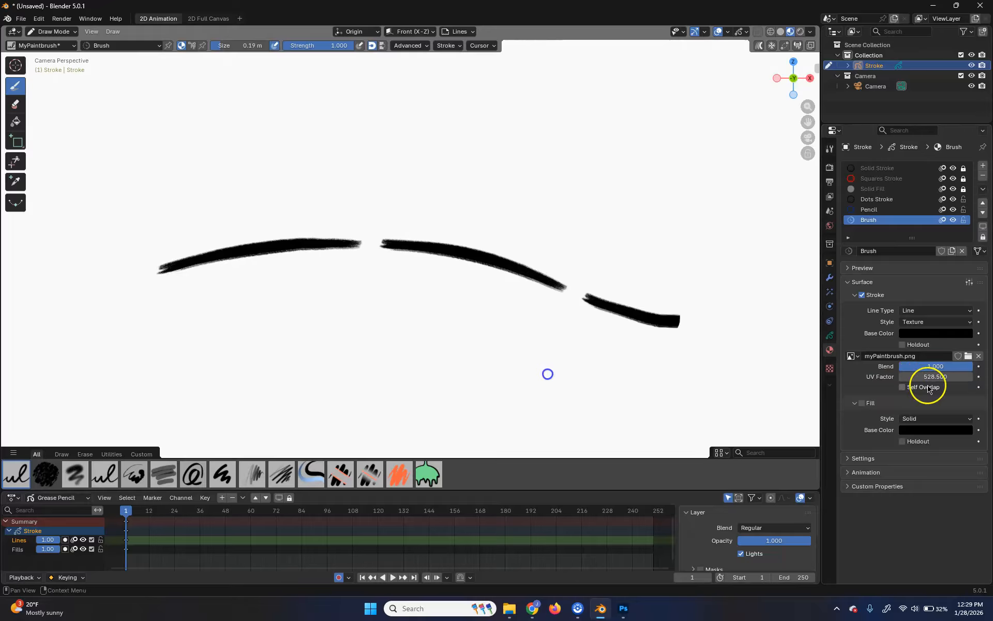
{"action": "left_click", "coordinate": [940, 374]}
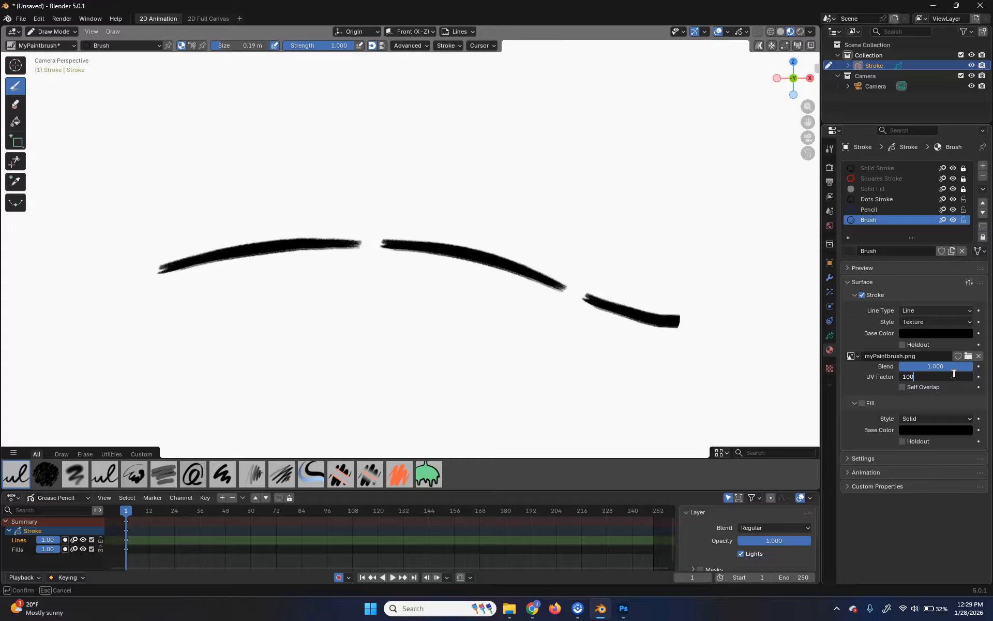
{"action": "key", "text": "Return"}
{"action": "left_click", "coordinate": [953, 374]}
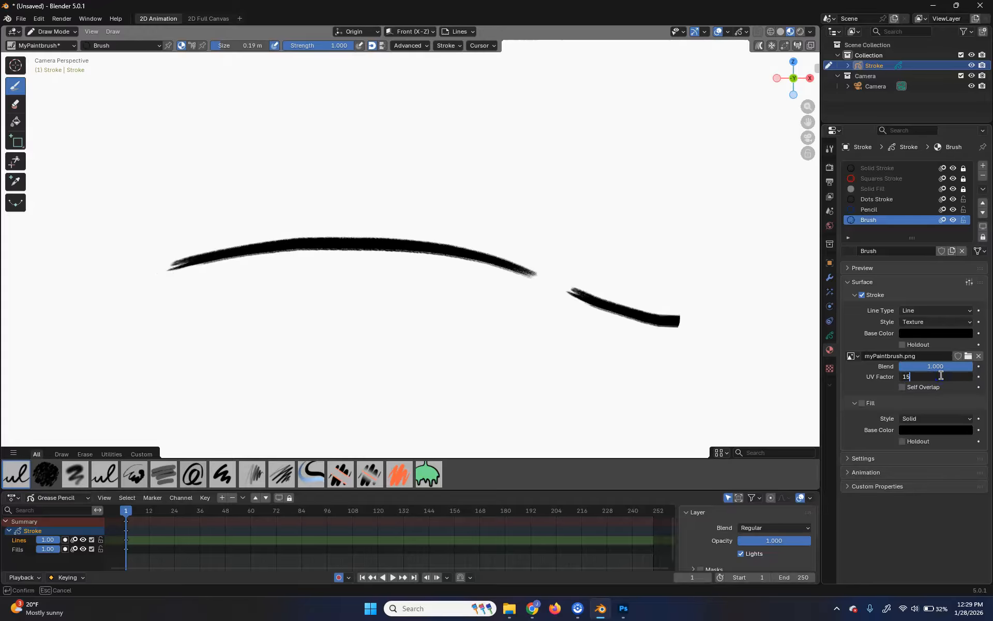
{"action": "key", "text": "Return"}
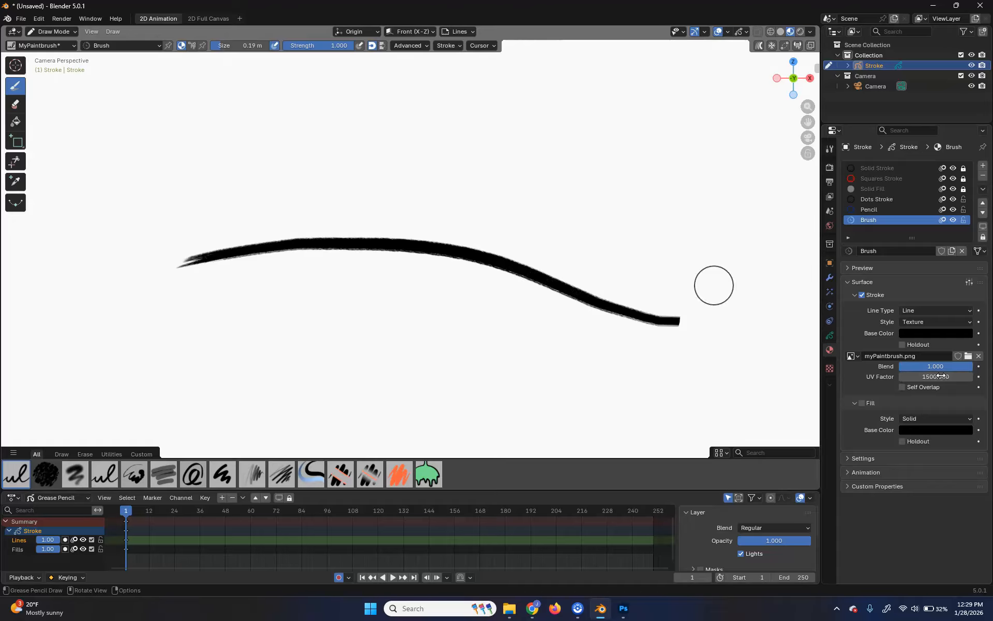
Step: Draw one long, winding test stroke across the full width of the canvas above the existing curve
{"action": "scroll", "coordinate": [531, 290], "scroll_direction": "down", "scroll_amount": 5}
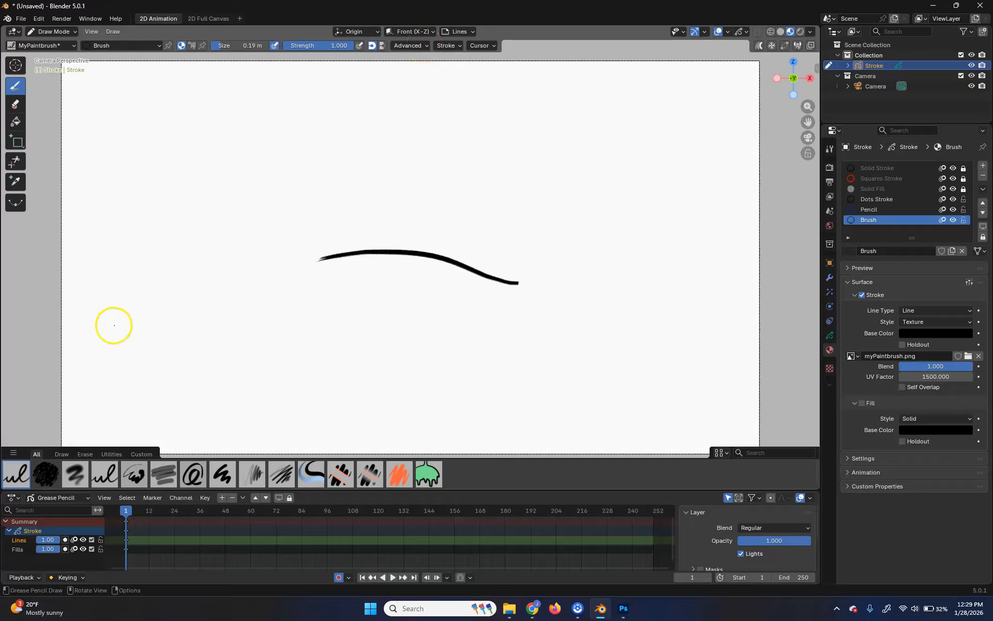
{"action": "mouse_move", "coordinate": [295, 106]}
{"action": "left_mouse_down"}
{"action": "mouse_move", "coordinate": [446, 165]}
{"action": "mouse_move", "coordinate": [722, 236]}
{"action": "left_mouse_up"}
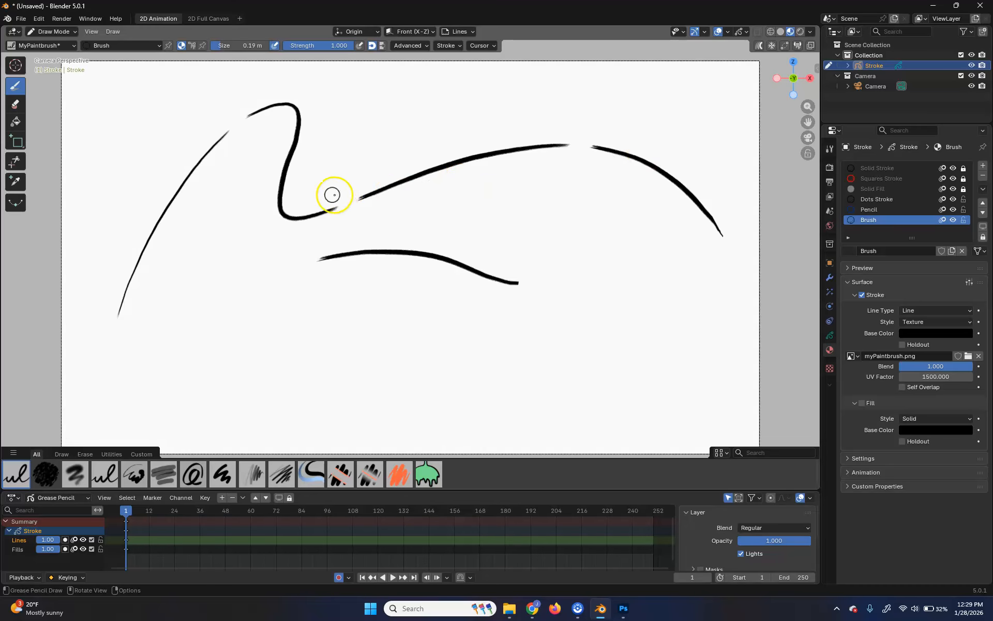
{"action": "scroll", "coordinate": [339, 195], "scroll_direction": "up", "scroll_amount": 3}
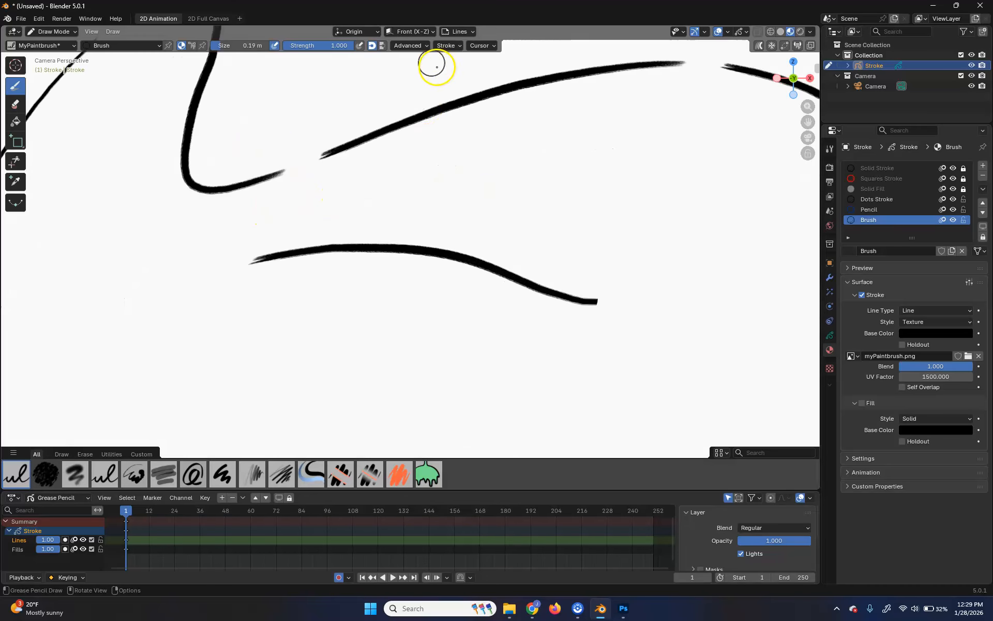
Step: Set the brush spacing to 1% and draw a long test stroke below the existing curve
{"action": "left_click", "coordinate": [411, 46]}
{"action": "left_click_drag", "start_coordinate": [414, 79], "coordinate": [400, 78]}
{"action": "left_click_drag", "start_coordinate": [144, 339], "coordinate": [530, 362]}
{"action": "mouse_move", "coordinate": [566, 372]}
{"action": "left_mouse_down"}
{"action": "mouse_move", "coordinate": [787, 445]}
{"action": "mouse_move", "coordinate": [817, 446]}
{"action": "left_mouse_up"}
Step: Set the brush spacing to 319% and draw an arched test stroke above the short middle curve
{"action": "left_click", "coordinate": [408, 45]}
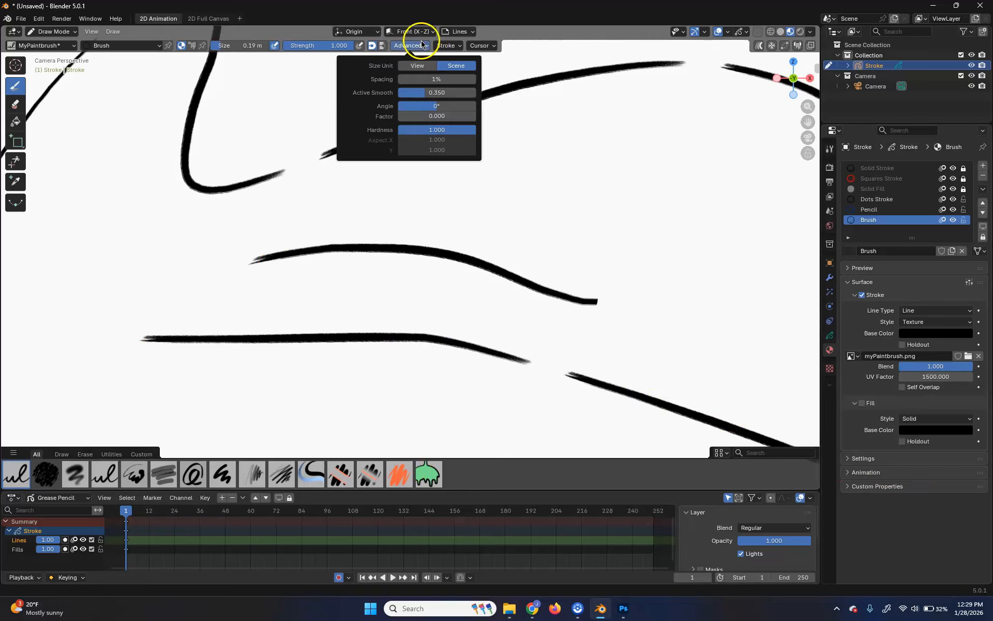
{"action": "left_click_drag", "start_coordinate": [414, 80], "coordinate": [425, 80]}
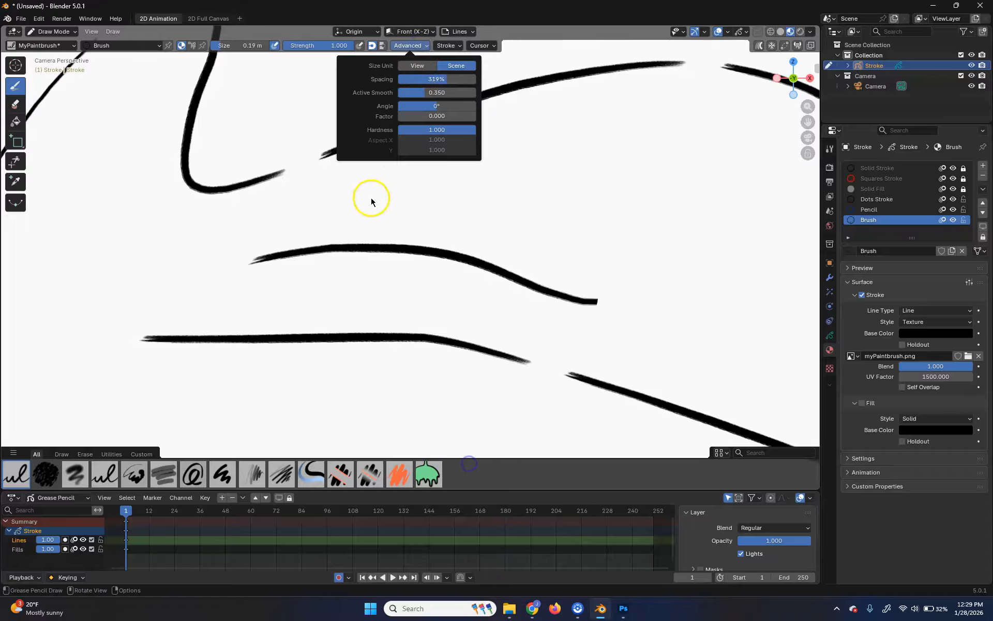
{"action": "mouse_move", "coordinate": [335, 202]}
{"action": "left_mouse_down"}
{"action": "mouse_move", "coordinate": [701, 249]}
{"action": "mouse_move", "coordinate": [855, 336]}
{"action": "left_mouse_up"}
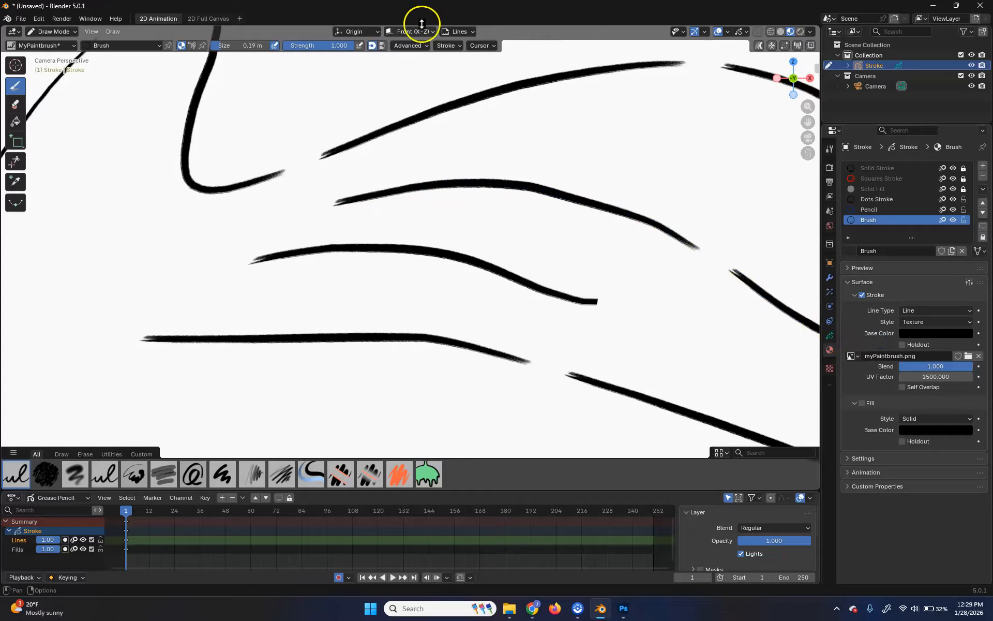
Step: Set the brush spacing back to 1% and draw another long test stroke crossing the arched one
{"action": "left_click", "coordinate": [407, 45]}
{"action": "left_click_drag", "start_coordinate": [440, 79], "coordinate": [381, 84]}
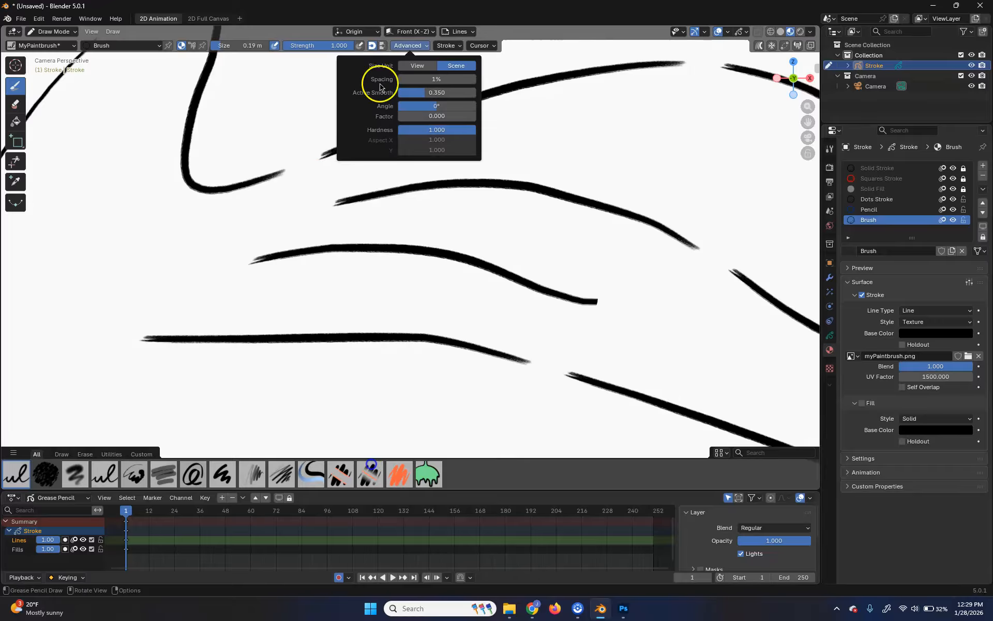
{"action": "mouse_move", "coordinate": [113, 249]}
{"action": "left_mouse_down"}
{"action": "mouse_move", "coordinate": [273, 217]}
{"action": "mouse_move", "coordinate": [817, 235]}
{"action": "left_mouse_up"}
{"action": "scroll", "coordinate": [472, 288], "scroll_direction": "down", "scroll_amount": 4}
{"action": "scroll", "coordinate": [490, 238], "scroll_direction": "up", "scroll_amount": 5}
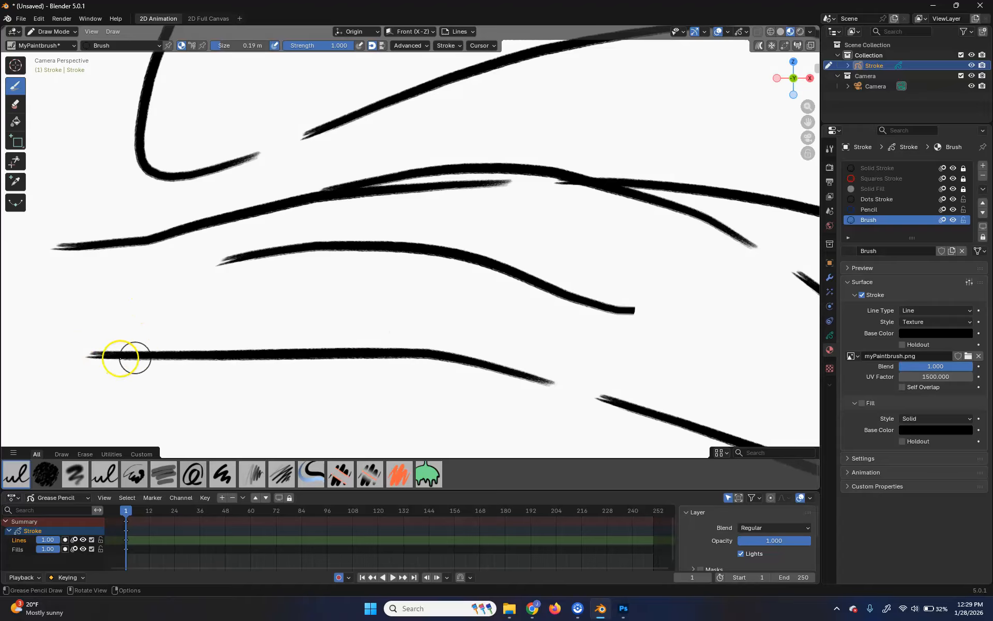
Step: Turn off the brush's stroke post-processing and draw a long wavy test stroke along the lower part of the canvas
{"action": "scroll", "coordinate": [569, 386], "scroll_direction": "down", "scroll_amount": 5}
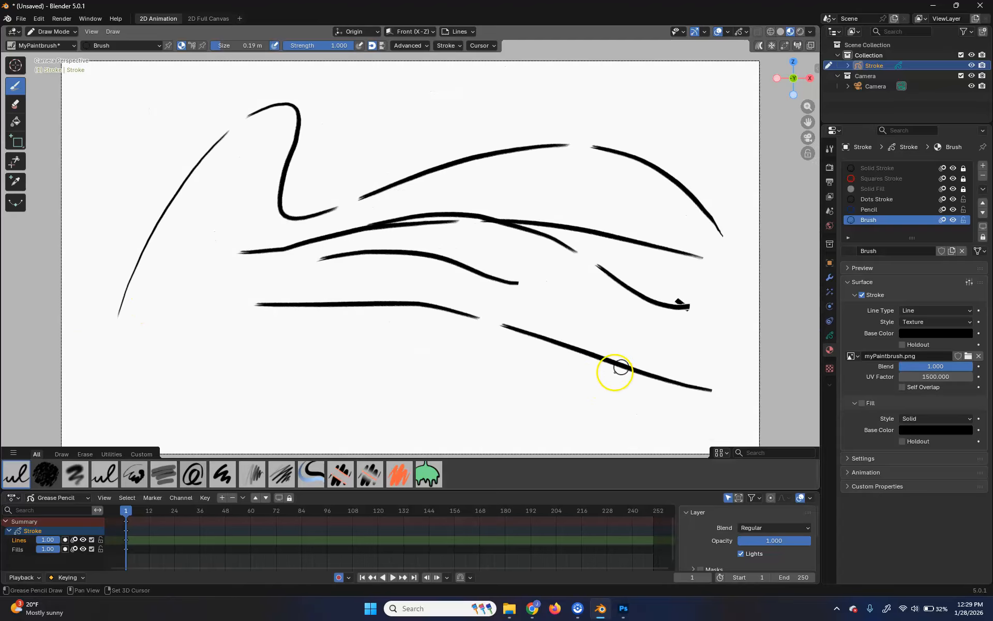
{"action": "scroll", "coordinate": [683, 350], "scroll_direction": "up", "scroll_amount": 2}
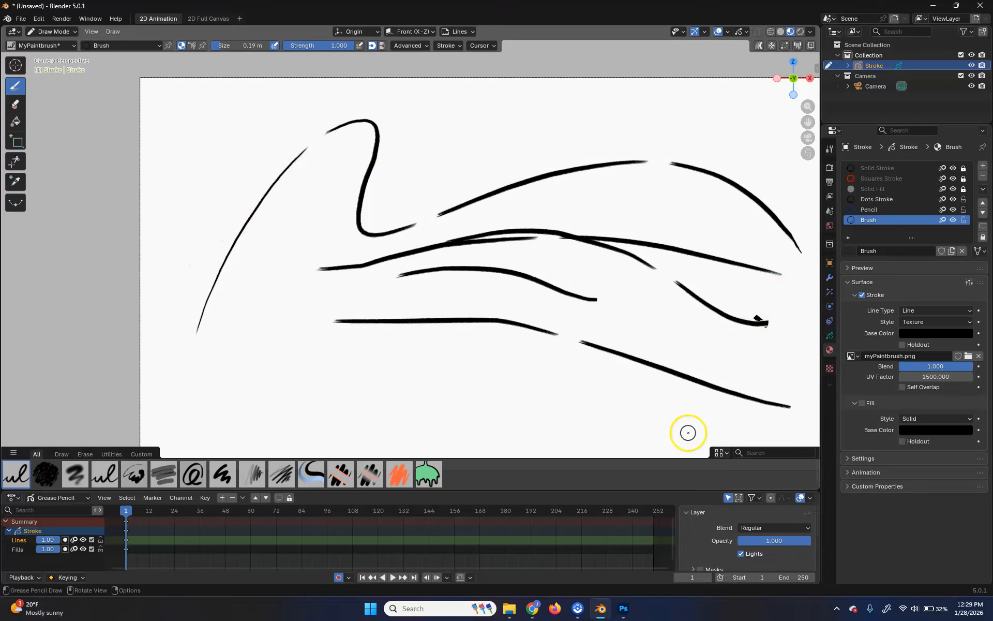
{"action": "left_click", "coordinate": [446, 46]}
{"action": "left_click", "coordinate": [407, 69]}
{"action": "mouse_move", "coordinate": [193, 384]}
{"action": "left_mouse_down"}
{"action": "mouse_move", "coordinate": [288, 383]}
{"action": "mouse_move", "coordinate": [404, 420]}
{"action": "left_mouse_up"}
{"action": "mouse_move", "coordinate": [427, 424]}
{"action": "left_mouse_down"}
{"action": "mouse_move", "coordinate": [574, 415]}
{"action": "mouse_move", "coordinate": [641, 398]}
{"action": "left_mouse_up"}
{"action": "left_click_drag", "start_coordinate": [665, 392], "coordinate": [744, 368]}
{"action": "left_click", "coordinate": [446, 45]}
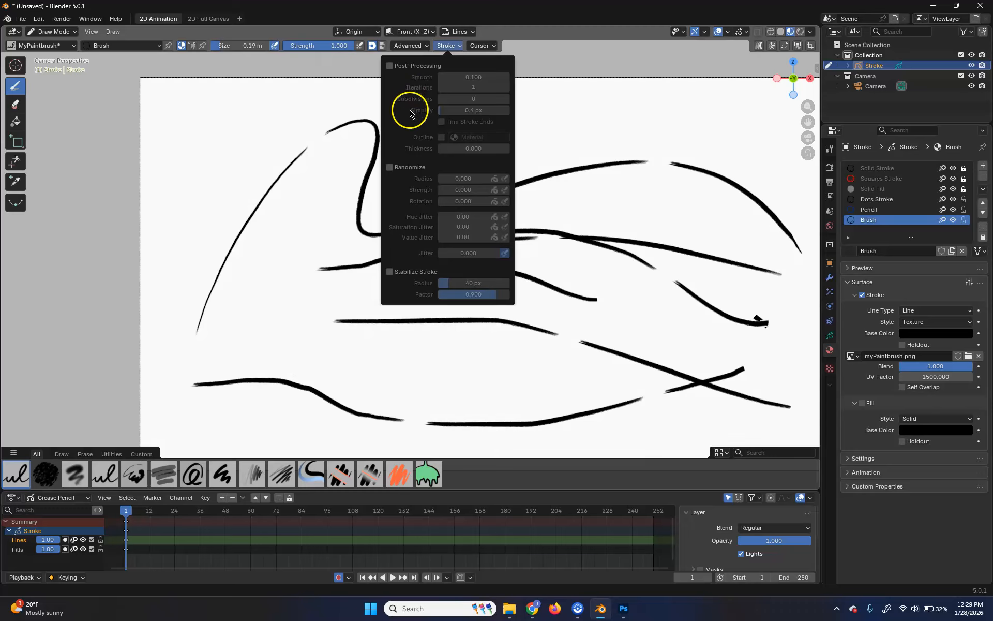
{"action": "left_click", "coordinate": [409, 46]}
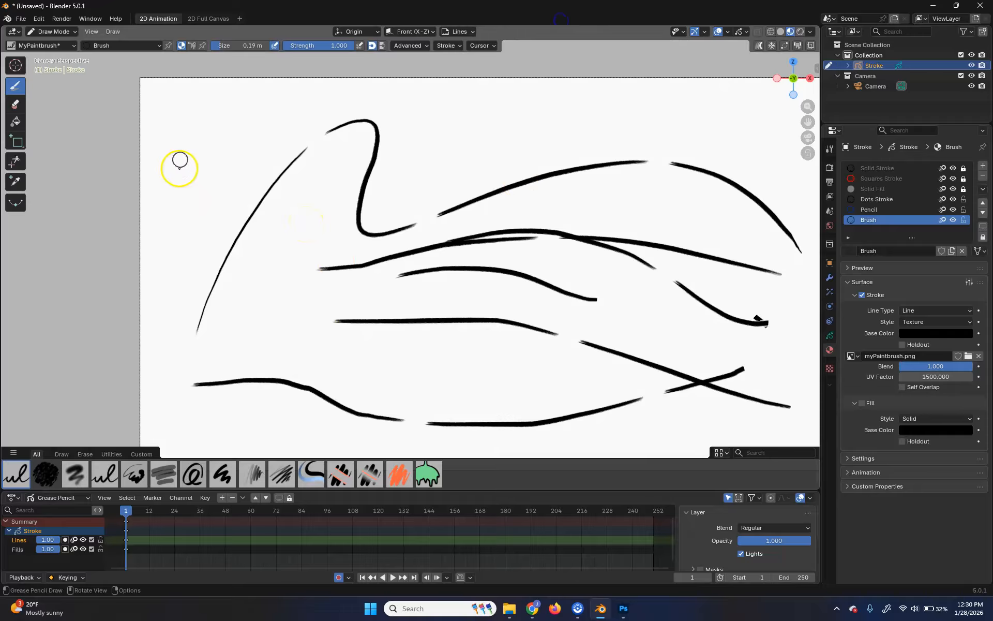
Step: Pin the Brush material to MyPaintbrush and draw looping and diagonal test strokes across the upper half of the canvas
{"action": "left_click", "coordinate": [169, 45]}
{"action": "left_click_drag", "start_coordinate": [217, 177], "coordinate": [191, 226]}
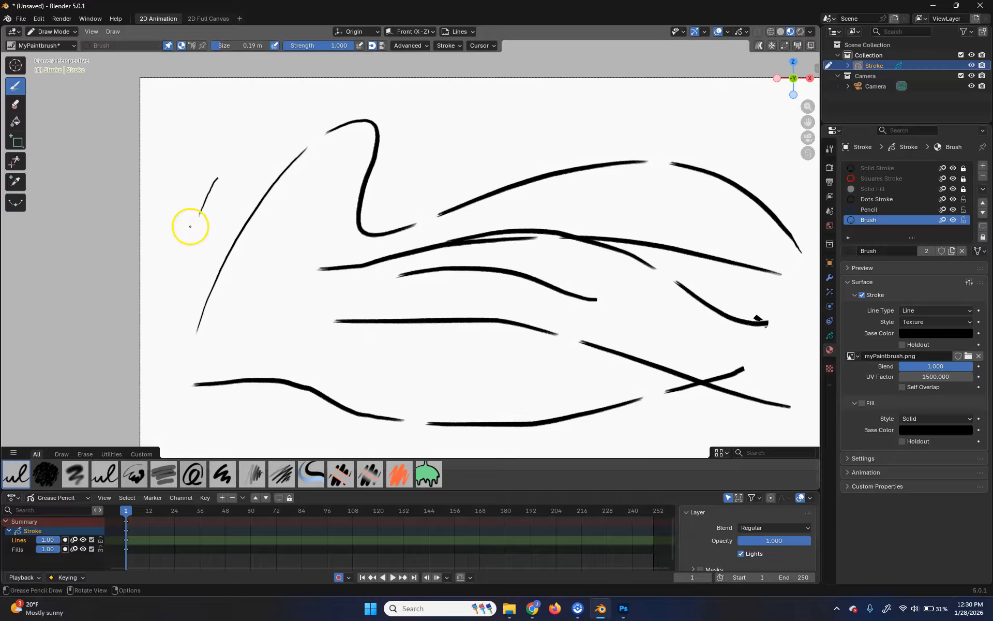
{"action": "left_click_drag", "start_coordinate": [292, 178], "coordinate": [373, 154]}
{"action": "mouse_move", "coordinate": [458, 150]}
{"action": "left_mouse_down"}
{"action": "mouse_move", "coordinate": [316, 306]}
{"action": "mouse_move", "coordinate": [590, 94]}
{"action": "left_mouse_up"}
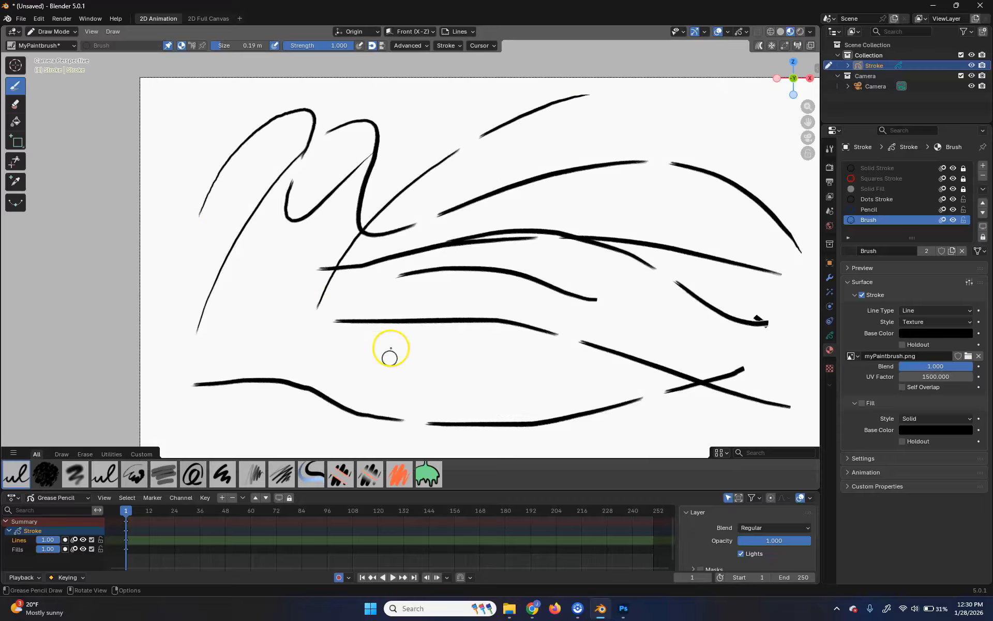
{"action": "left_click_drag", "start_coordinate": [688, 119], "coordinate": [389, 358]}
{"action": "left_click_drag", "start_coordinate": [636, 186], "coordinate": [481, 355]}
{"action": "left_click_drag", "start_coordinate": [668, 175], "coordinate": [804, 136]}
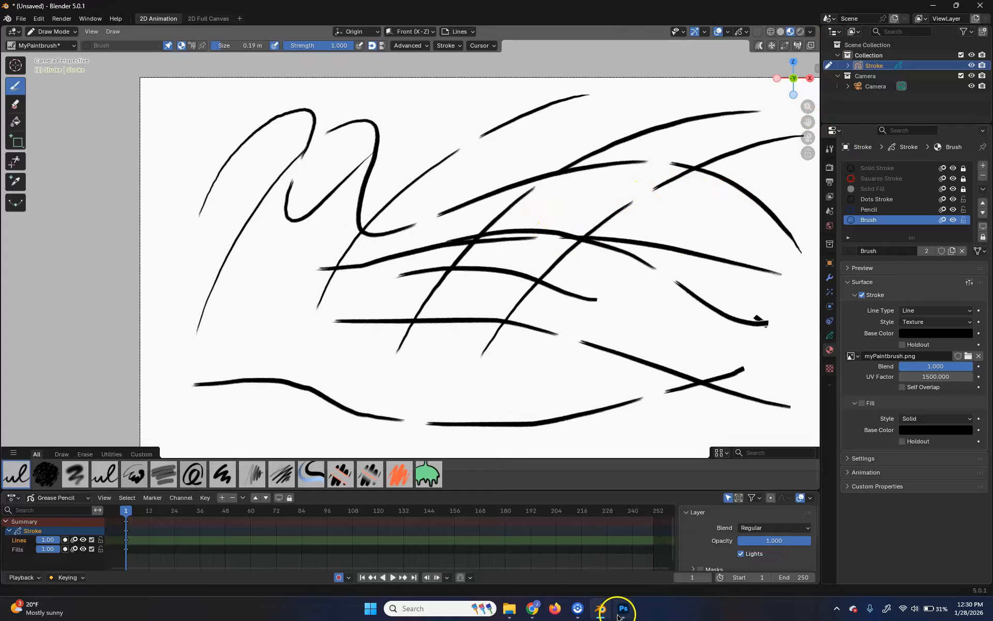
Step: Switch to Photoshop to view the paintbrush texture document and return to Blender
{"action": "left_click", "coordinate": [623, 608]}
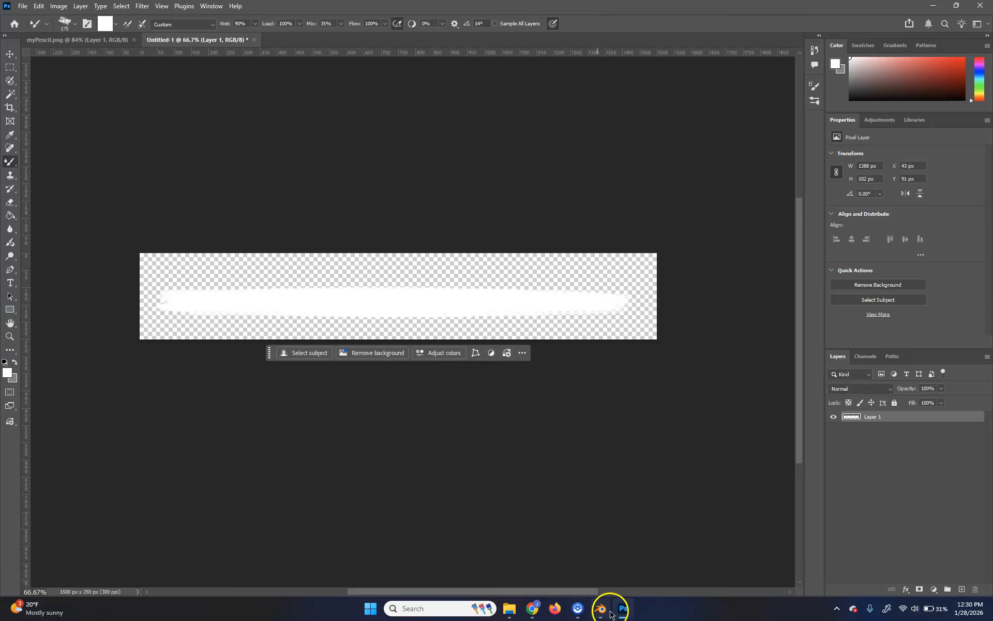
{"action": "mouse_move", "coordinate": [541, 616]}
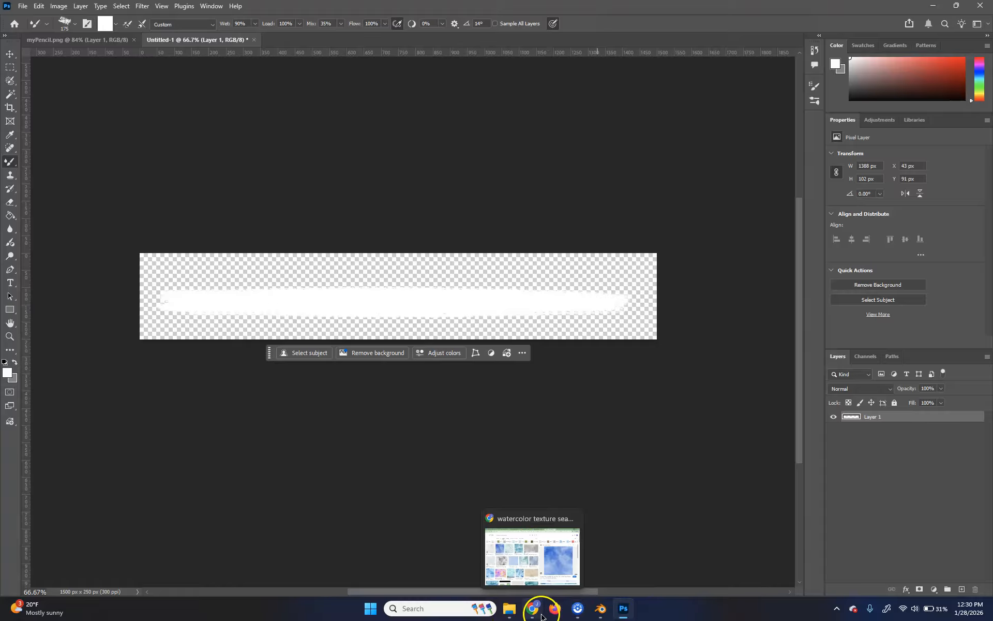
{"action": "left_click", "coordinate": [612, 551]}
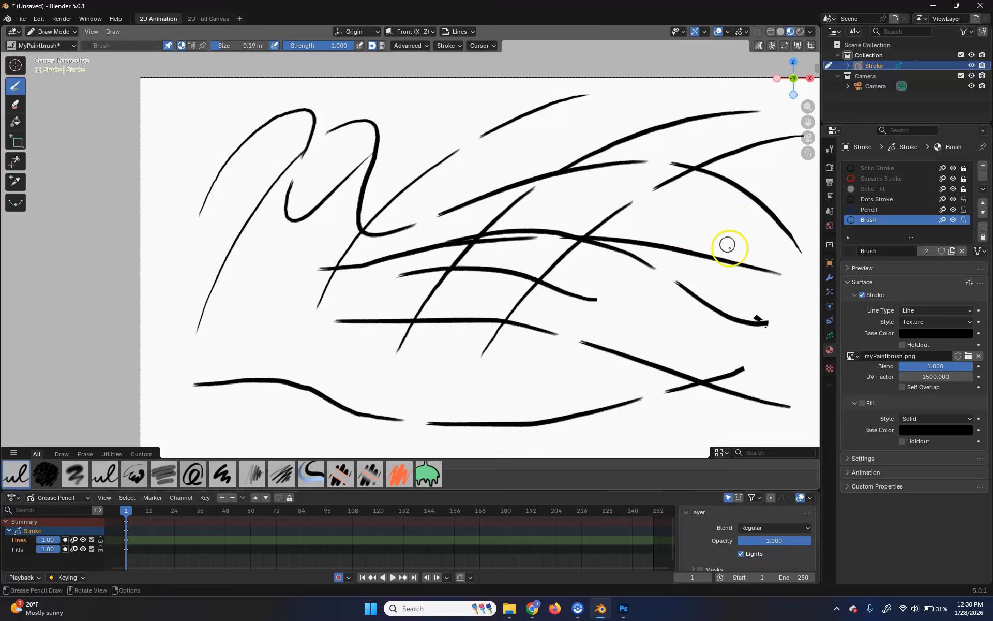
Step: Draw a dense cluster of short crossing hatch strokes over the middle curves to test the textured brush
{"action": "scroll", "coordinate": [694, 188], "scroll_direction": "up", "scroll_amount": 3}
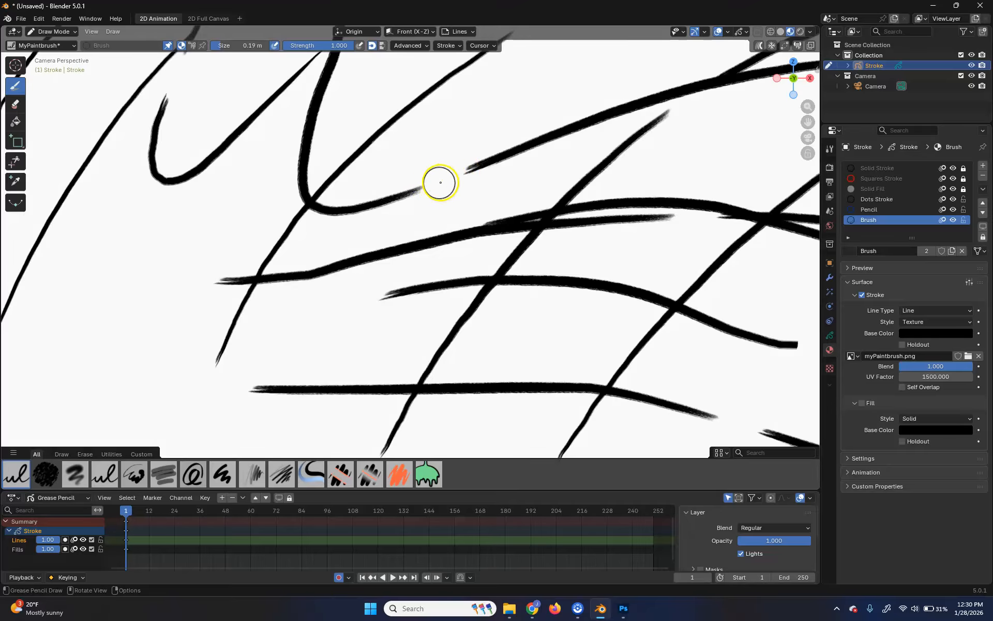
{"action": "scroll", "coordinate": [415, 224], "scroll_direction": "down", "scroll_amount": 4}
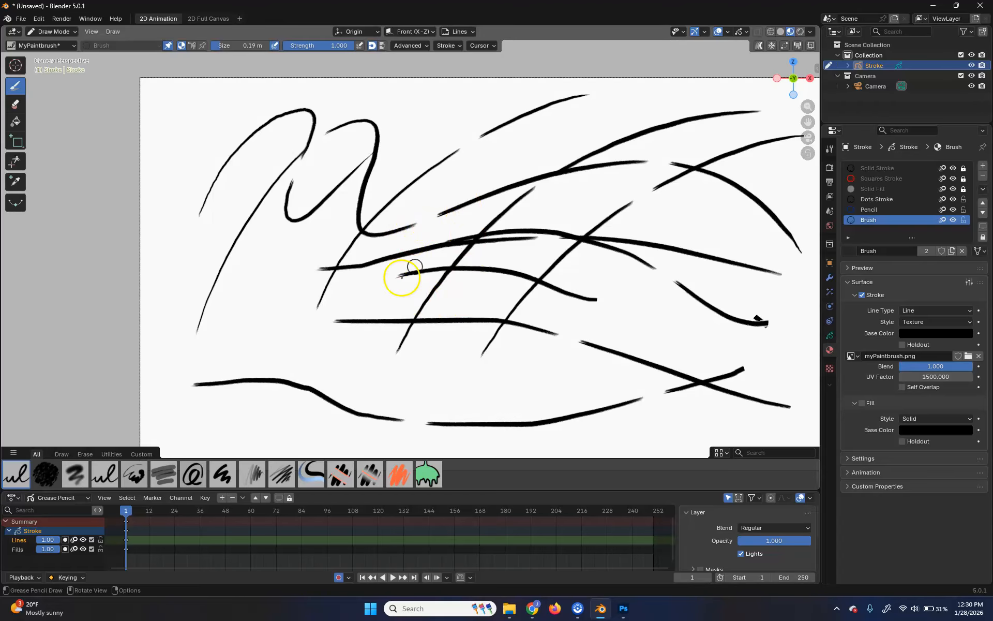
{"action": "scroll", "coordinate": [404, 273], "scroll_direction": "down", "scroll_amount": 4}
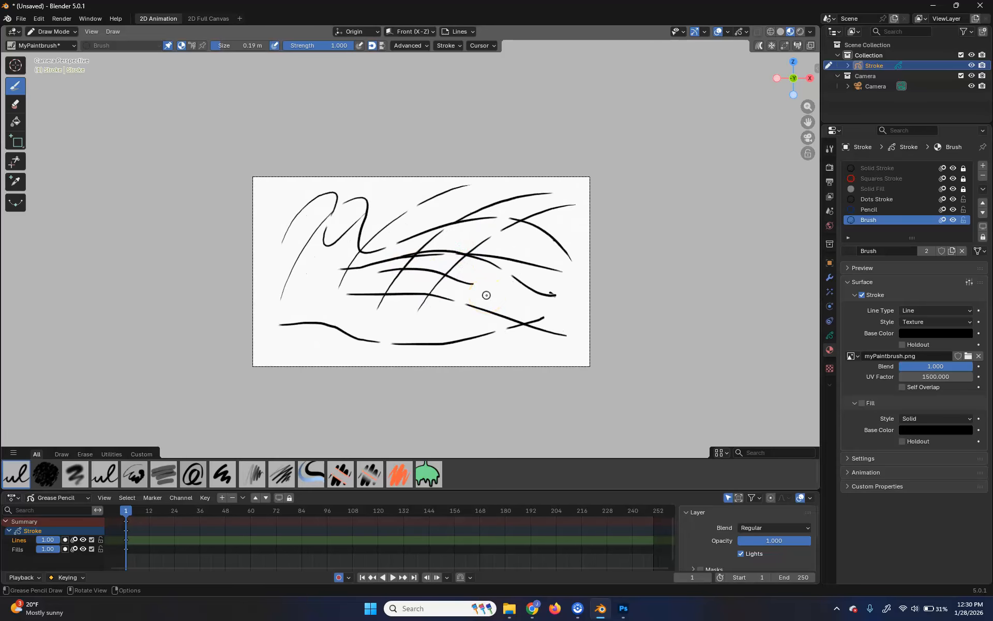
{"action": "scroll", "coordinate": [366, 222], "scroll_direction": "up", "scroll_amount": 8}
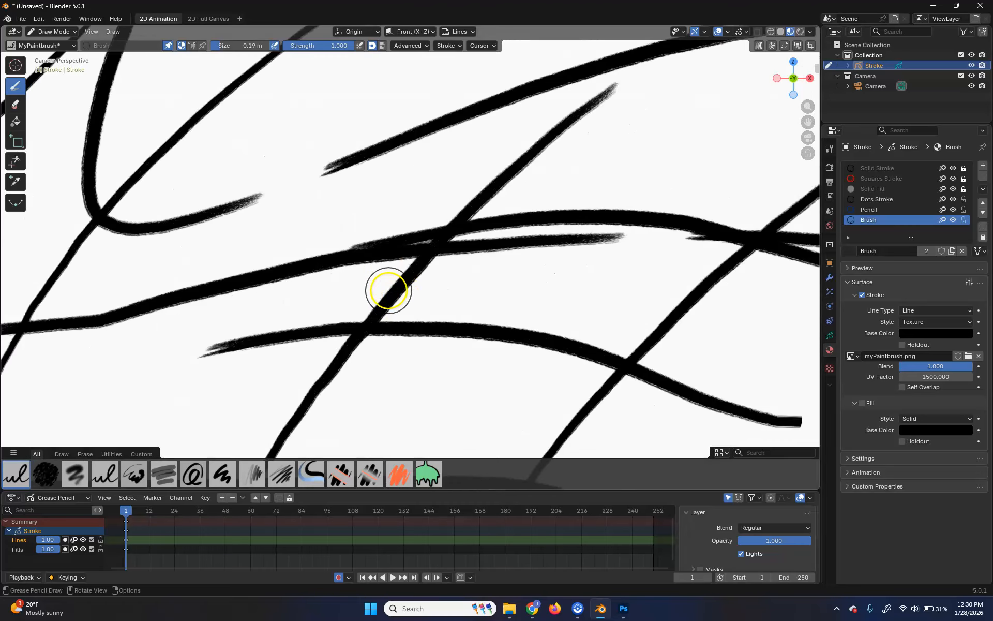
{"action": "left_click_drag", "start_coordinate": [208, 392], "coordinate": [311, 138]}
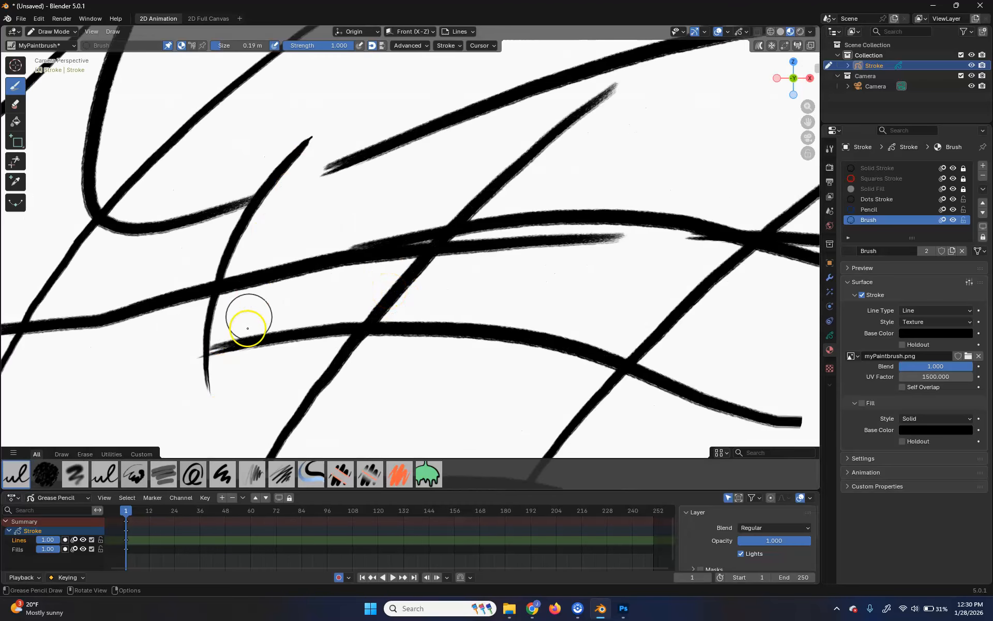
{"action": "left_click_drag", "start_coordinate": [249, 362], "coordinate": [357, 161]}
{"action": "left_click_drag", "start_coordinate": [314, 354], "coordinate": [485, 140]}
{"action": "mouse_move", "coordinate": [520, 388]}
{"action": "left_mouse_down"}
{"action": "mouse_move", "coordinate": [497, 260]}
{"action": "mouse_move", "coordinate": [456, 194]}
{"action": "left_mouse_up"}
{"action": "mouse_move", "coordinate": [538, 388]}
{"action": "left_mouse_down"}
{"action": "mouse_move", "coordinate": [547, 322]}
{"action": "mouse_move", "coordinate": [715, 131]}
{"action": "left_mouse_up"}
{"action": "left_click_drag", "start_coordinate": [696, 200], "coordinate": [543, 387]}
{"action": "mouse_move", "coordinate": [466, 356]}
{"action": "left_mouse_down"}
{"action": "mouse_move", "coordinate": [584, 173]}
{"action": "mouse_move", "coordinate": [387, 378]}
{"action": "left_mouse_up"}
{"action": "mouse_move", "coordinate": [398, 417]}
{"action": "left_mouse_down"}
{"action": "mouse_move", "coordinate": [423, 420]}
{"action": "mouse_move", "coordinate": [529, 374]}
{"action": "left_mouse_up"}
{"action": "left_click_drag", "start_coordinate": [343, 428], "coordinate": [362, 161]}
{"action": "left_click_drag", "start_coordinate": [233, 426], "coordinate": [268, 176]}
{"action": "left_click_drag", "start_coordinate": [190, 409], "coordinate": [137, 242]}
{"action": "mouse_move", "coordinate": [153, 406]}
{"action": "left_mouse_down"}
{"action": "mouse_move", "coordinate": [471, 238]}
{"action": "mouse_move", "coordinate": [80, 247]}
{"action": "left_mouse_up"}
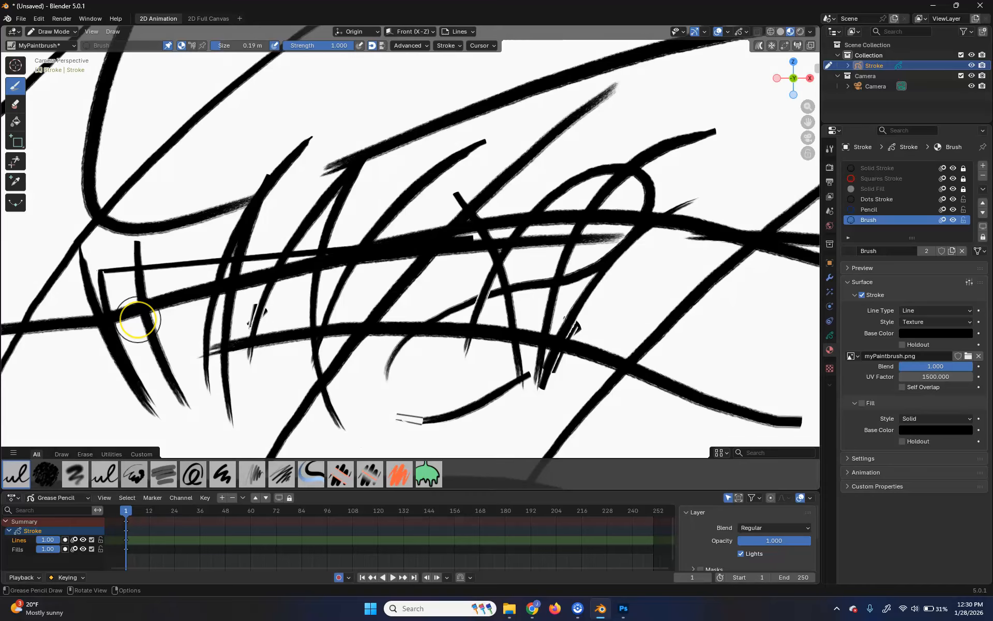
{"action": "scroll", "coordinate": [244, 272], "scroll_direction": "down", "scroll_amount": 6}
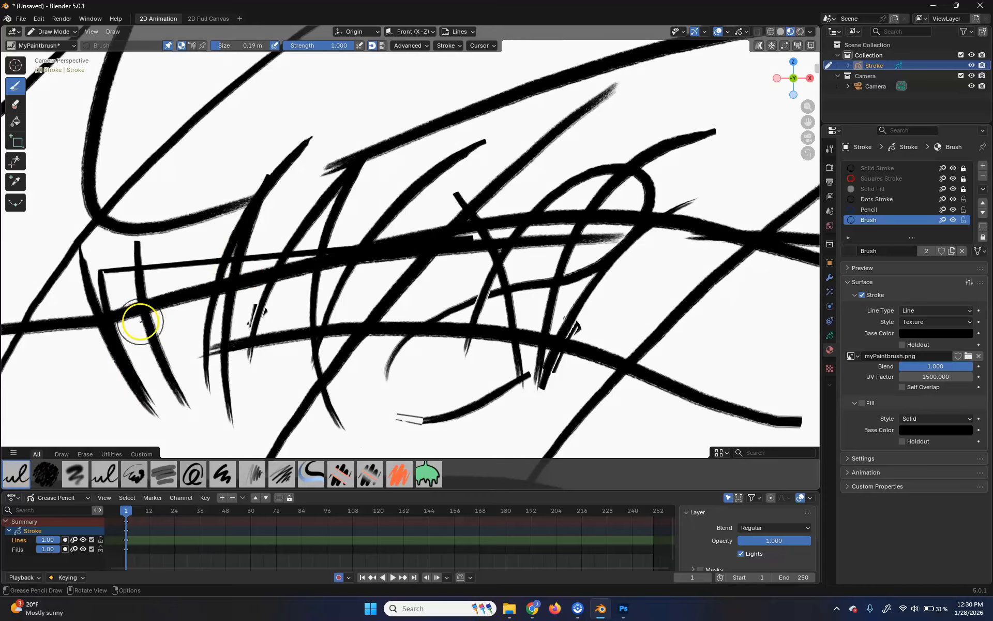
{"action": "scroll", "coordinate": [453, 227], "scroll_direction": "down", "scroll_amount": 2}
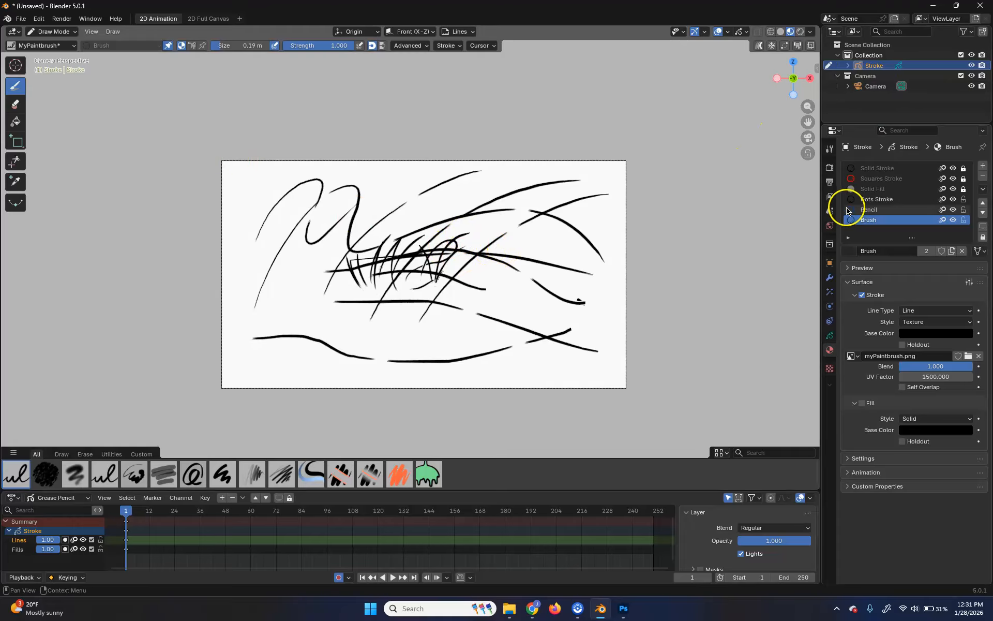
Step: Load the white paintbrush stroke image from the Desktop folder as MyPaintbrush's preview and save the changes to the brush asset
{"action": "left_click", "coordinate": [828, 148]}
{"action": "left_click", "coordinate": [979, 183]}
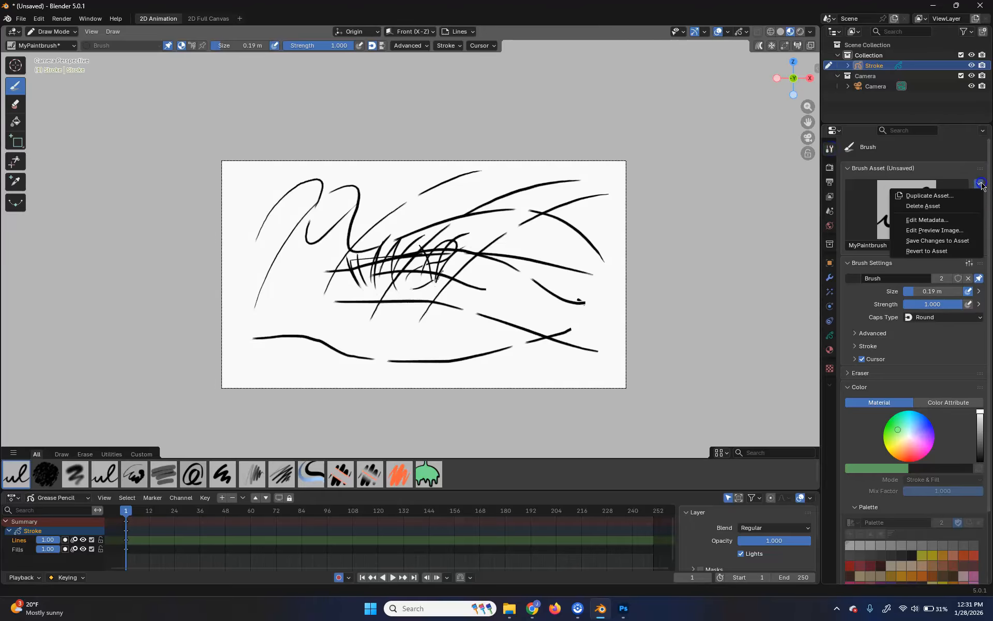
{"action": "left_click", "coordinate": [960, 230]}
{"action": "scroll", "coordinate": [798, 284], "scroll_direction": "down", "scroll_amount": 3}
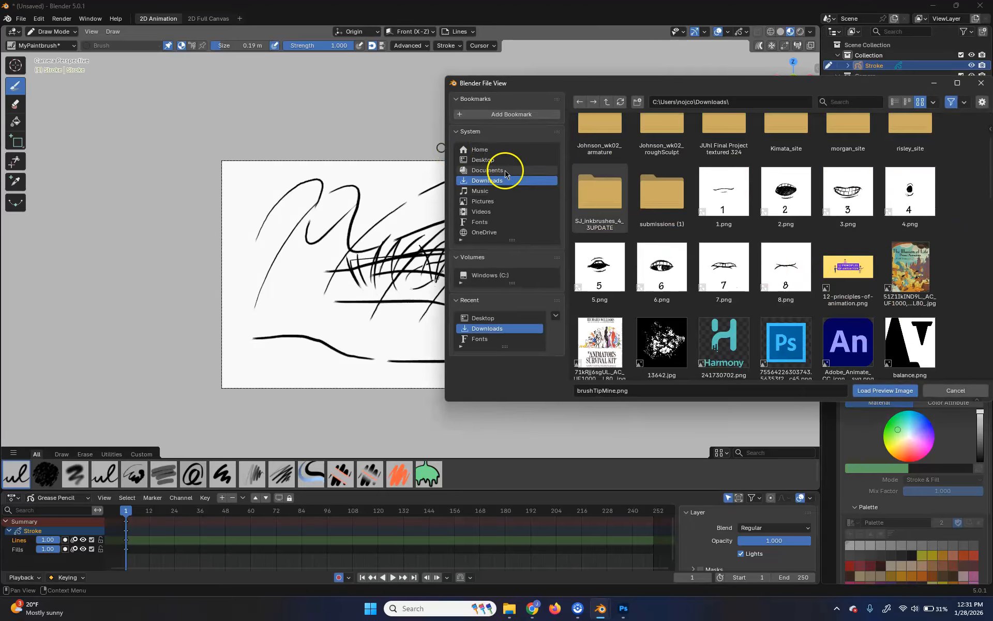
{"action": "left_click", "coordinate": [497, 159]}
{"action": "left_click", "coordinate": [894, 291]}
{"action": "left_click", "coordinate": [893, 390]}
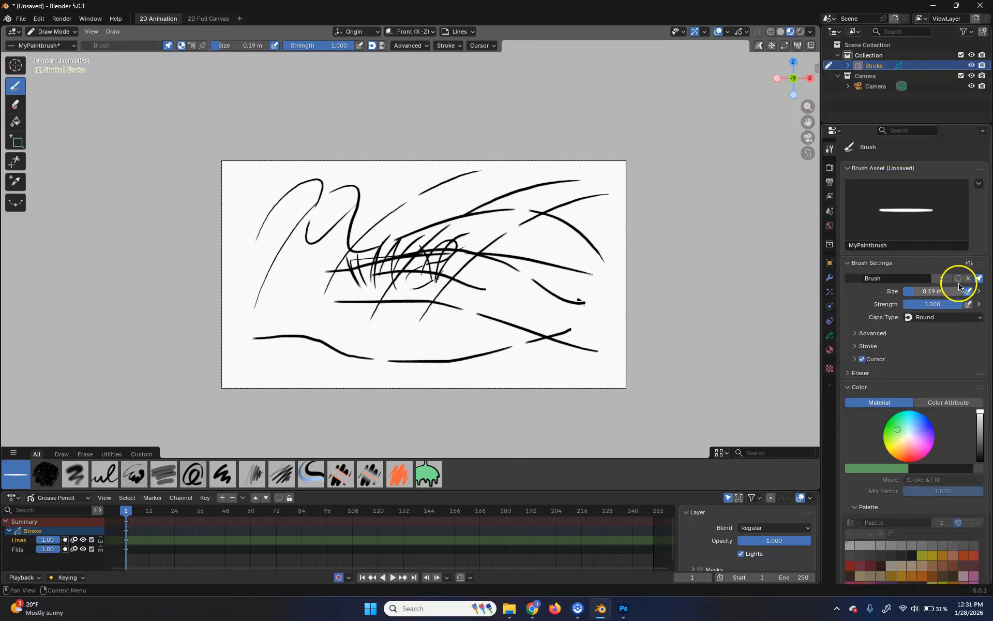
{"action": "left_click", "coordinate": [978, 183]}
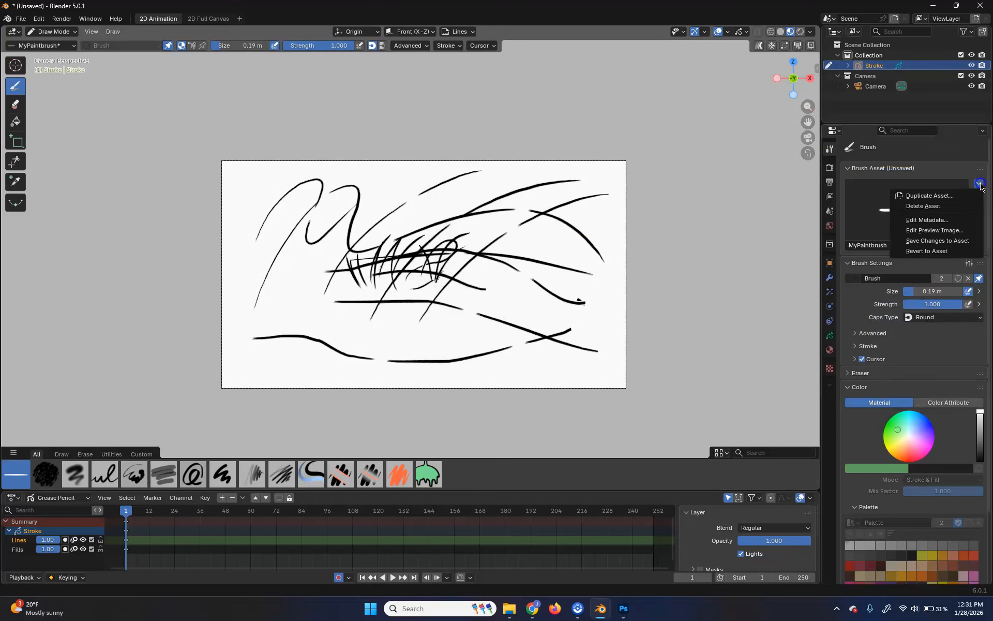
{"action": "left_click", "coordinate": [958, 242]}
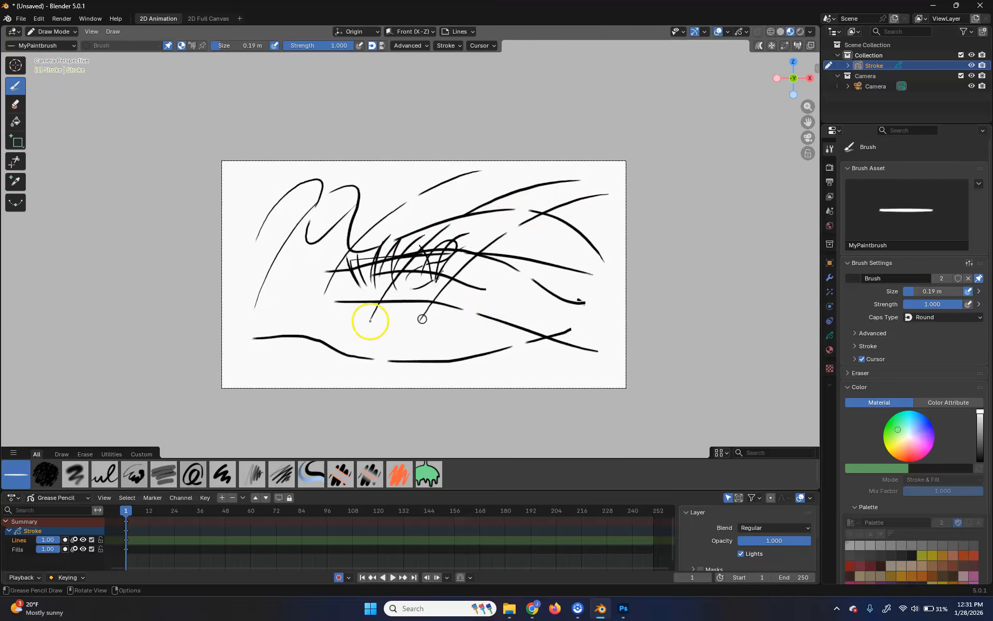
Step: Delete all test strokes in Edit Mode and return to Draw Mode
{"action": "key", "text": "Tab"}
{"action": "key", "text": "a"}
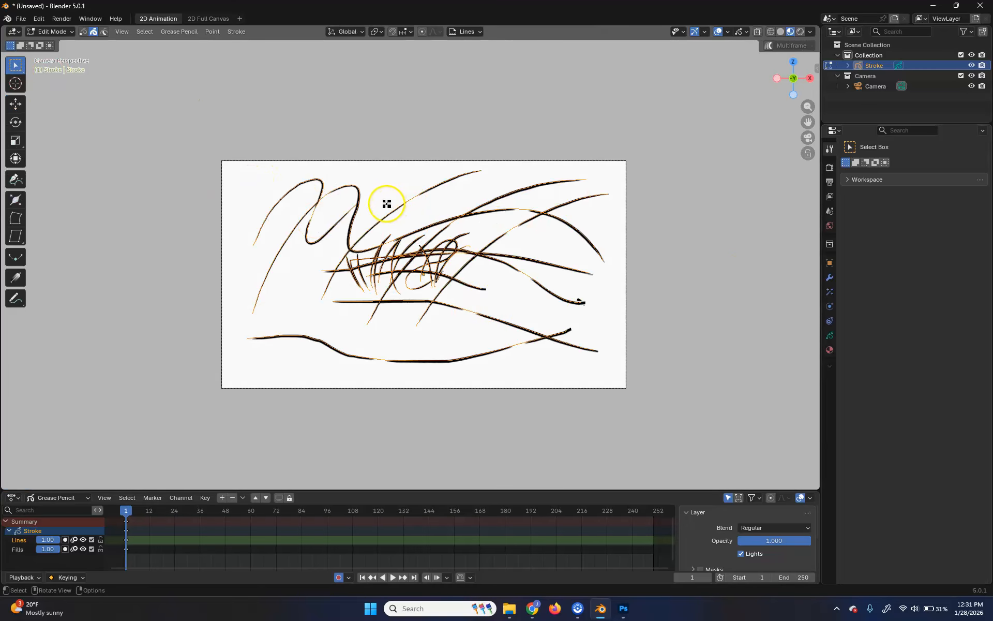
{"action": "key", "text": "x"}
{"action": "left_click", "coordinate": [389, 202]}
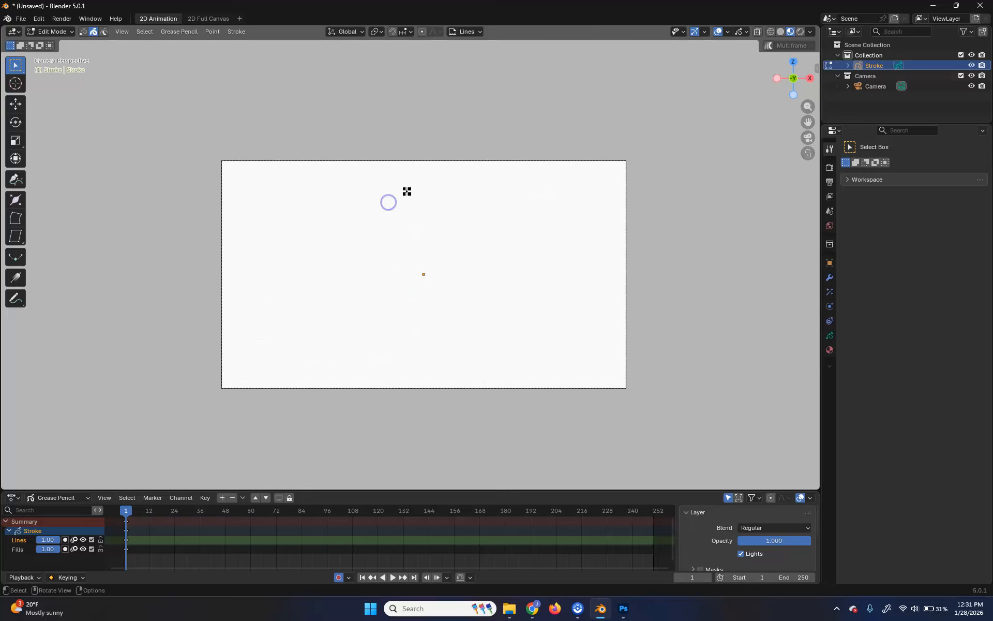
{"action": "left_click", "coordinate": [50, 32]}
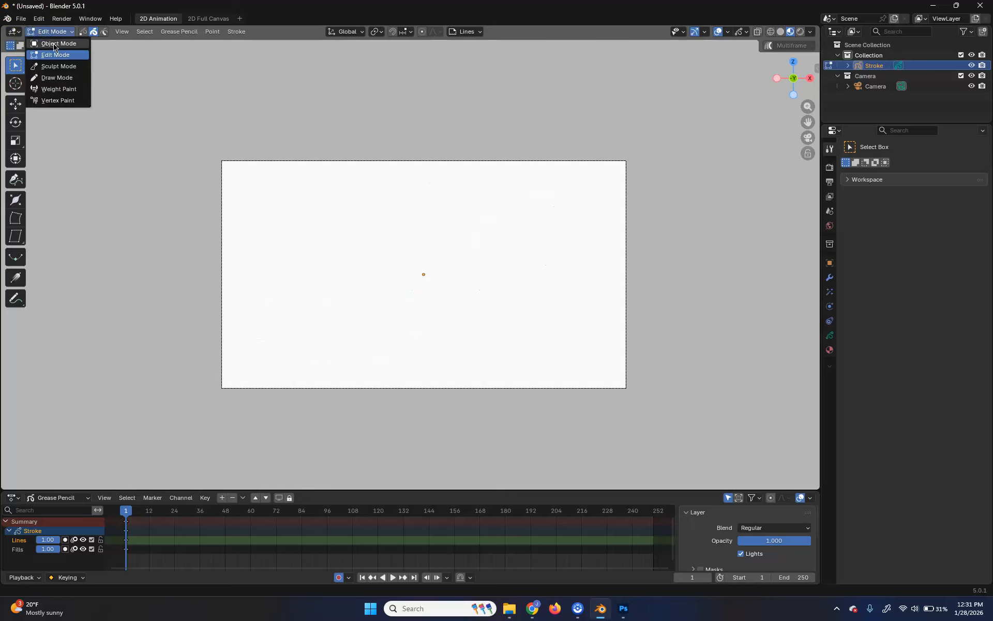
{"action": "left_click", "coordinate": [59, 66]}
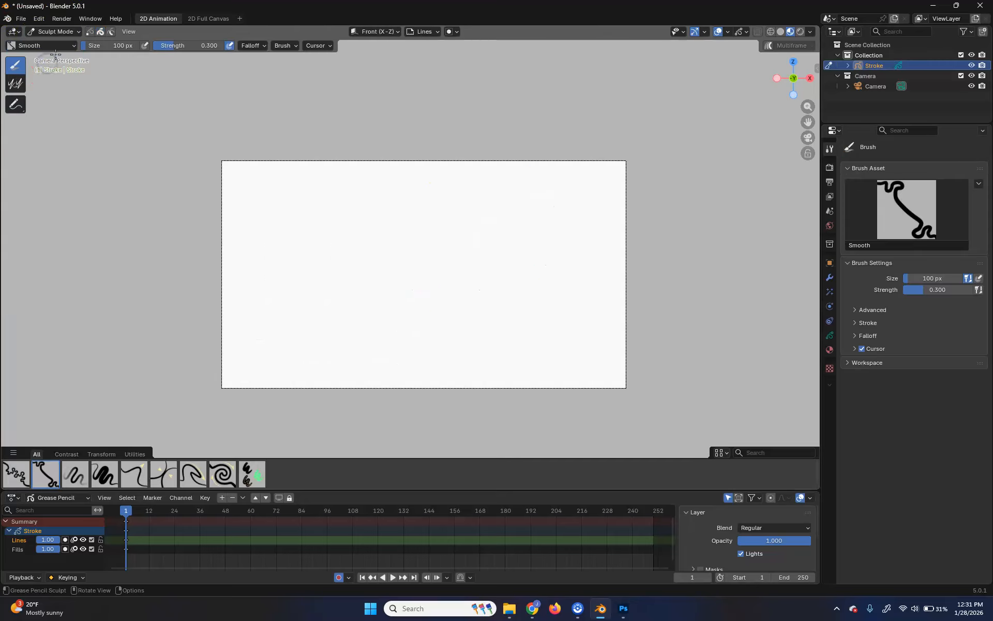
{"action": "left_click", "coordinate": [62, 32]}
{"action": "left_click", "coordinate": [56, 77]}
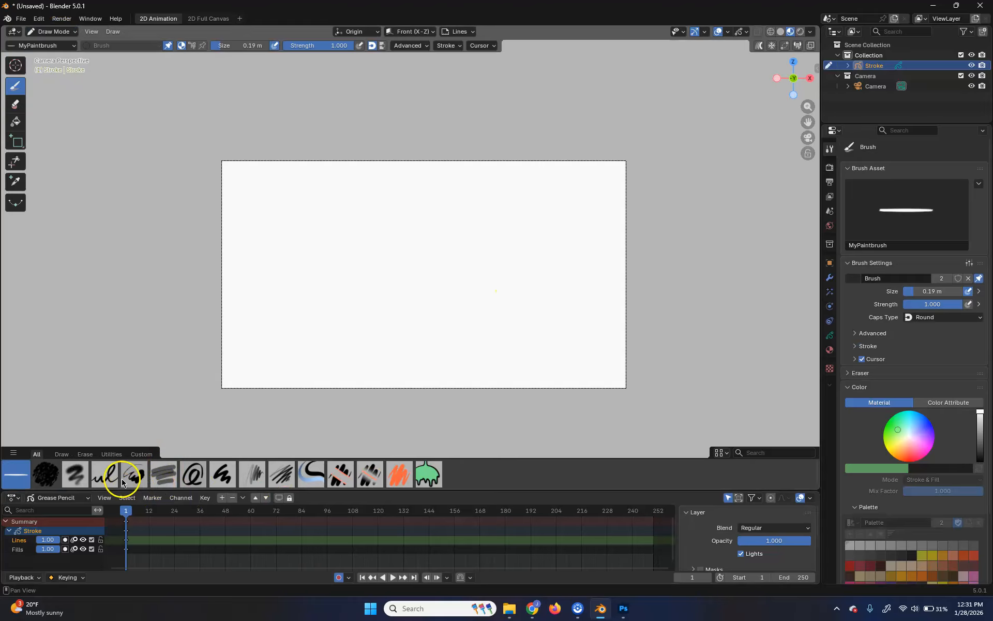
Step: Duplicate the Pen brush as a new asset named MyWaterColor in the User Library's Brushes/Custom catalog
{"action": "left_click", "coordinate": [222, 474]}
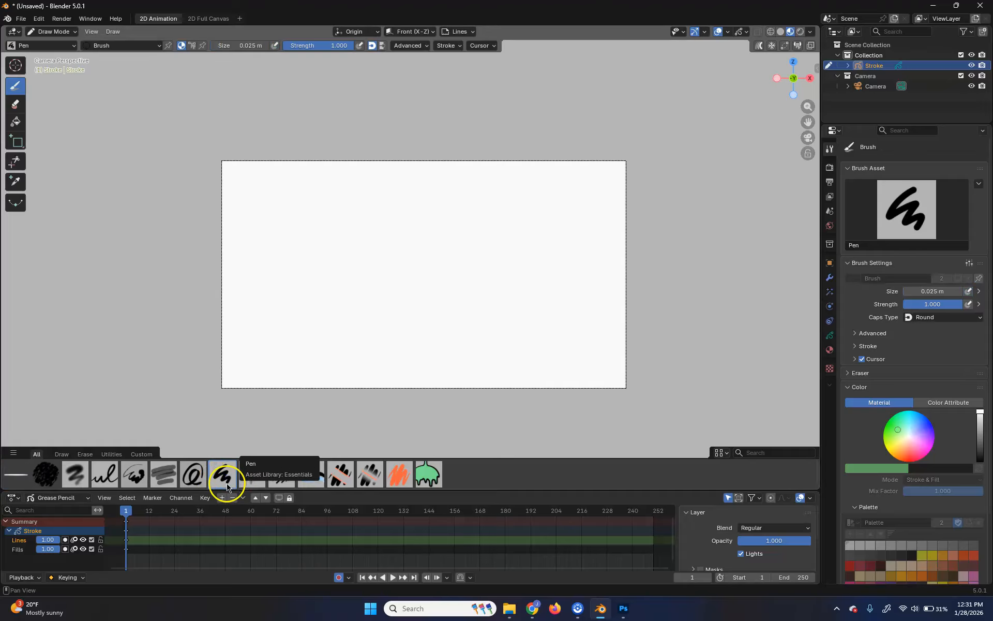
{"action": "left_click", "coordinate": [978, 184]}
{"action": "left_click", "coordinate": [927, 196]}
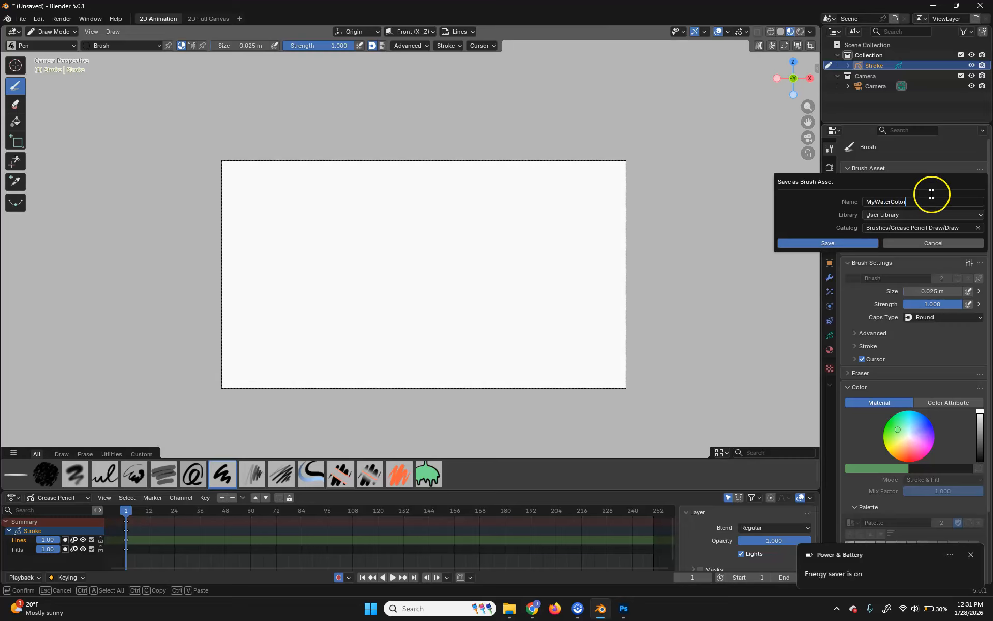
{"action": "left_click", "coordinate": [947, 225]}
{"action": "left_click", "coordinate": [961, 227]}
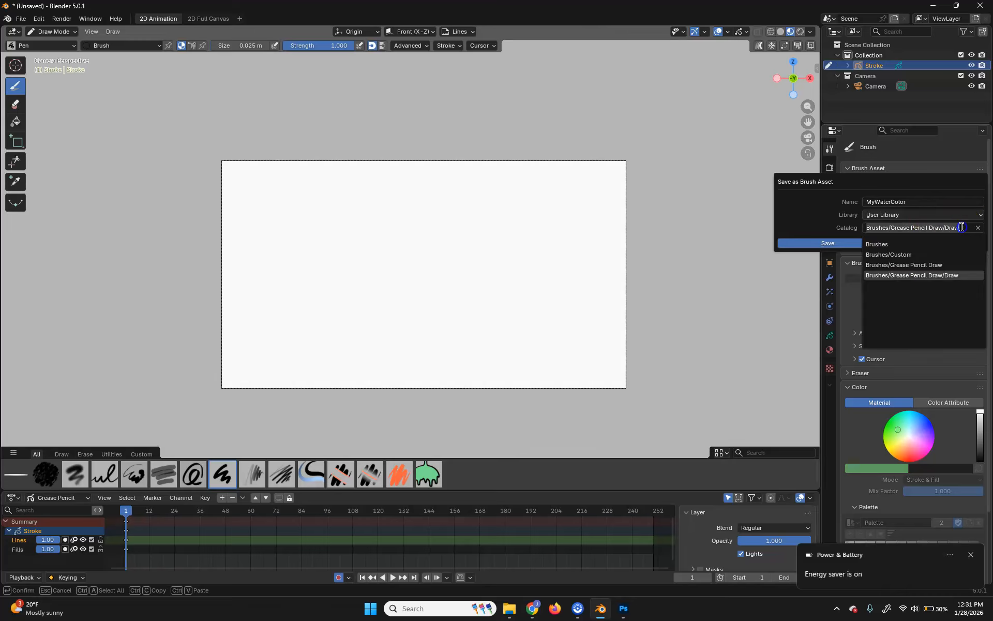
{"action": "left_click", "coordinate": [919, 255]}
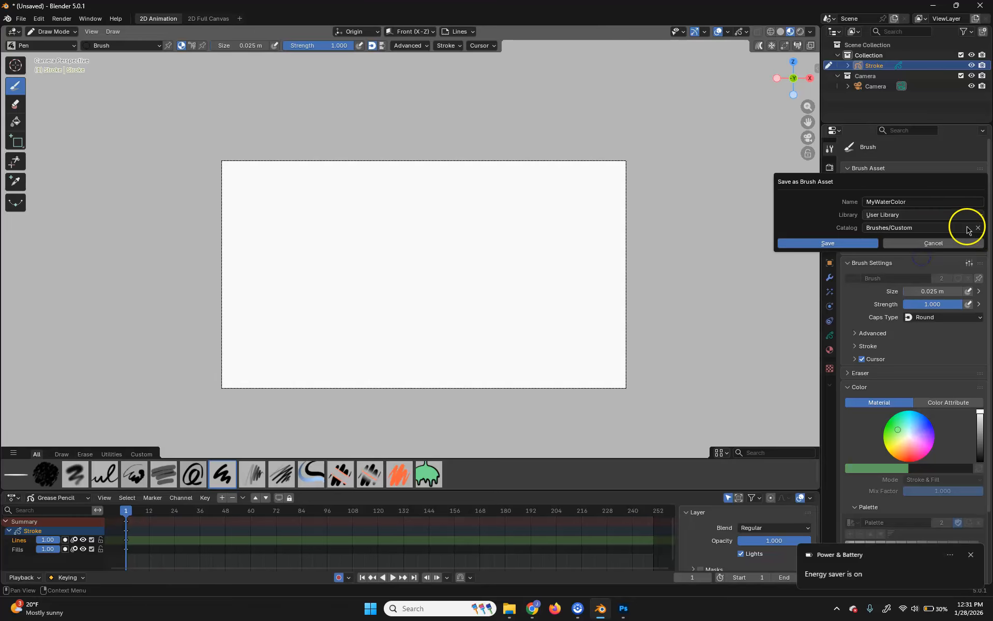
{"action": "left_click", "coordinate": [851, 243]}
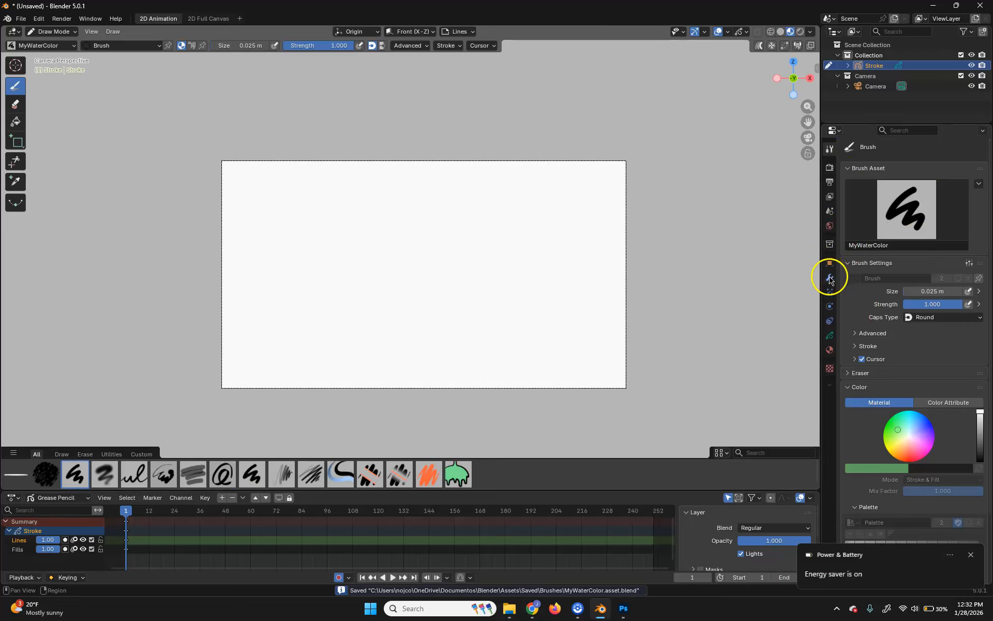
Step: Add a new material slot to the Stroke object and create a material in it named WaterColor
{"action": "left_click", "coordinate": [830, 350]}
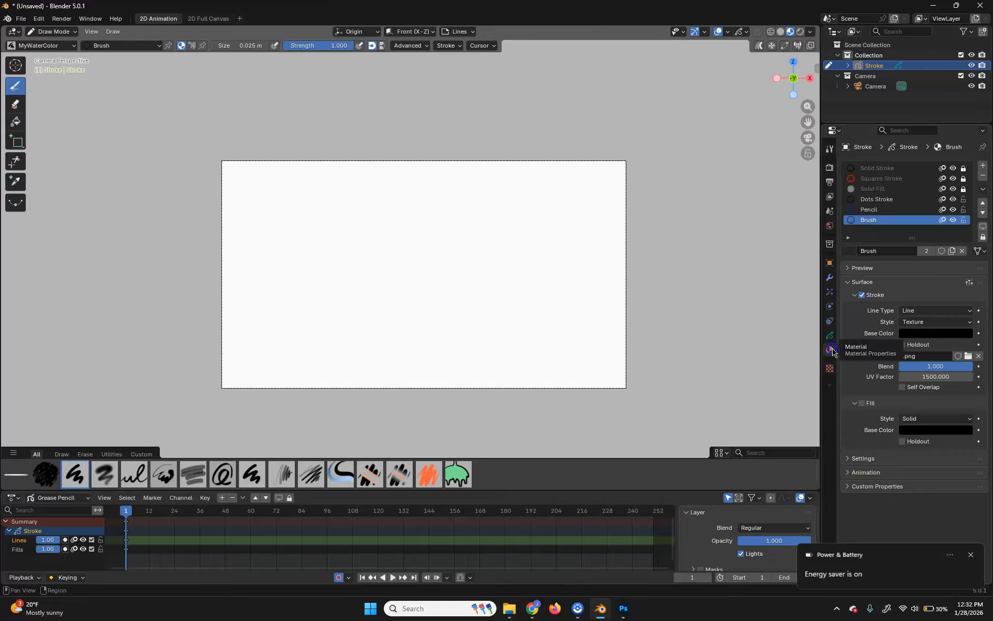
{"action": "left_click", "coordinate": [982, 167]}
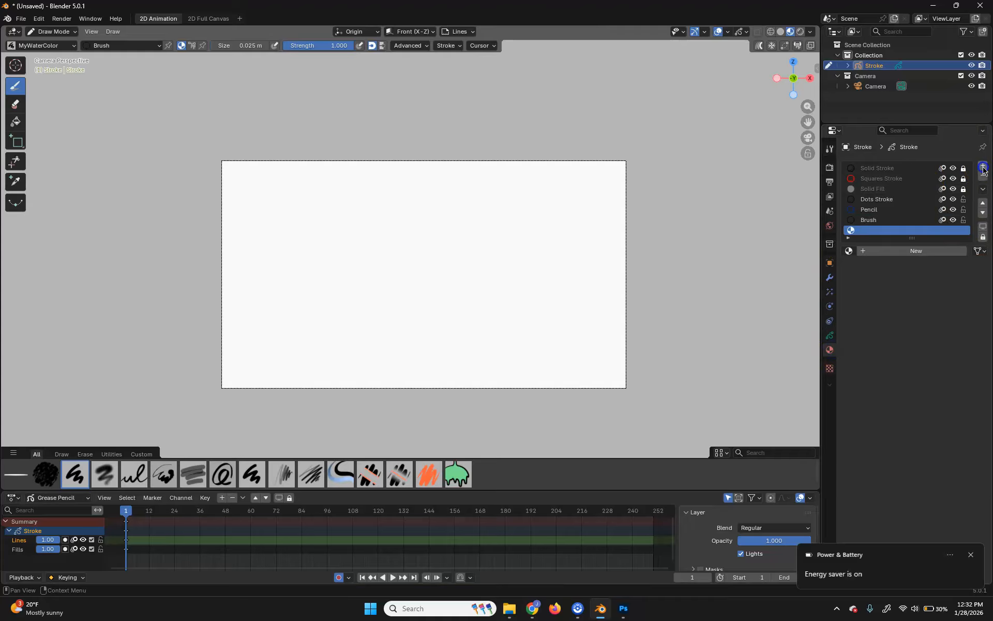
{"action": "left_click", "coordinate": [896, 252]}
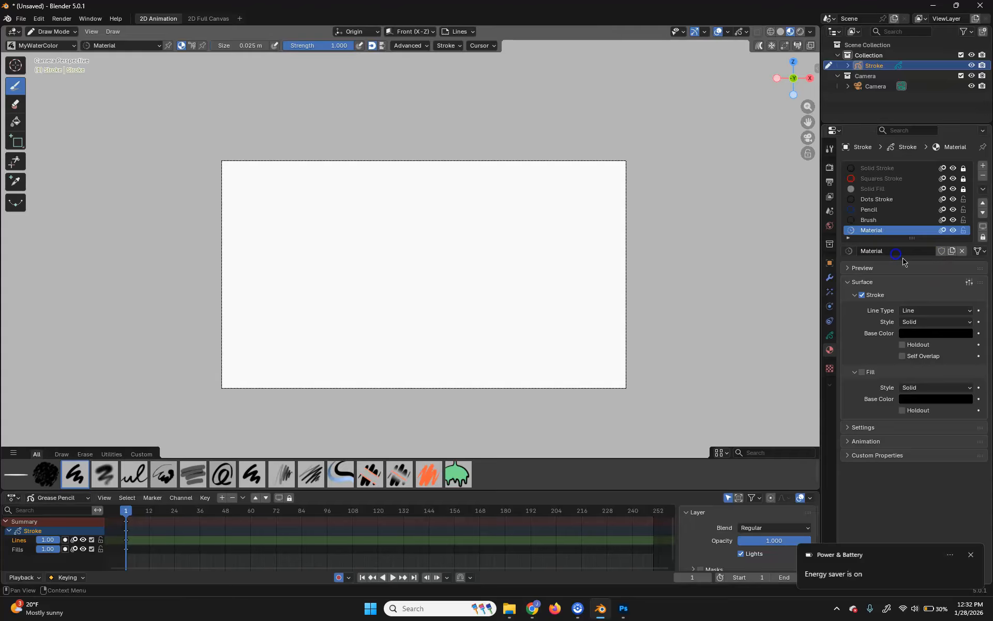
{"action": "double_click", "coordinate": [864, 228]}
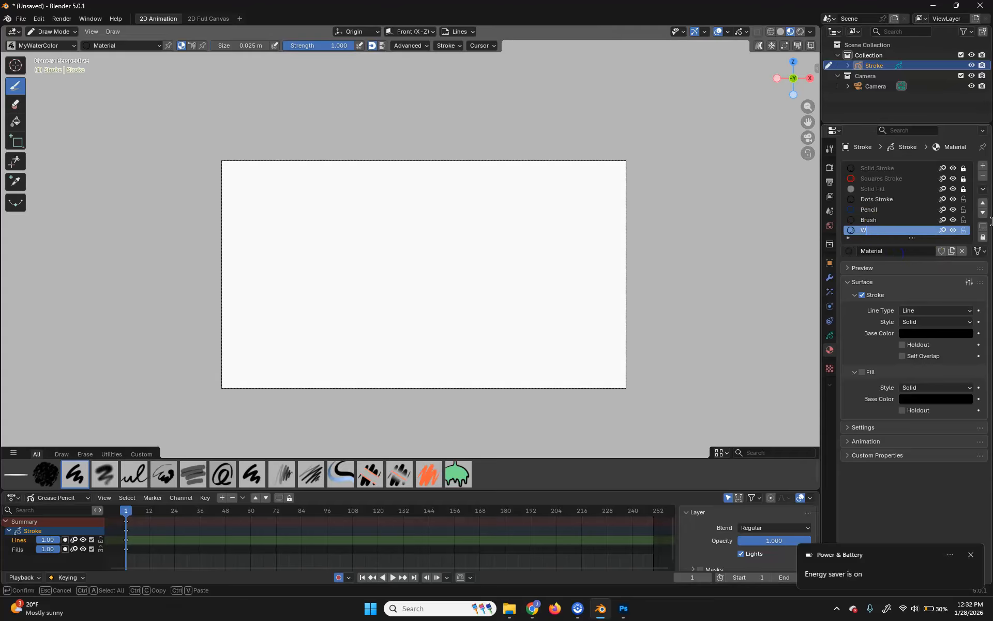
{"action": "type", "text": "WaterColor"}
{"action": "key", "text": "Return"}
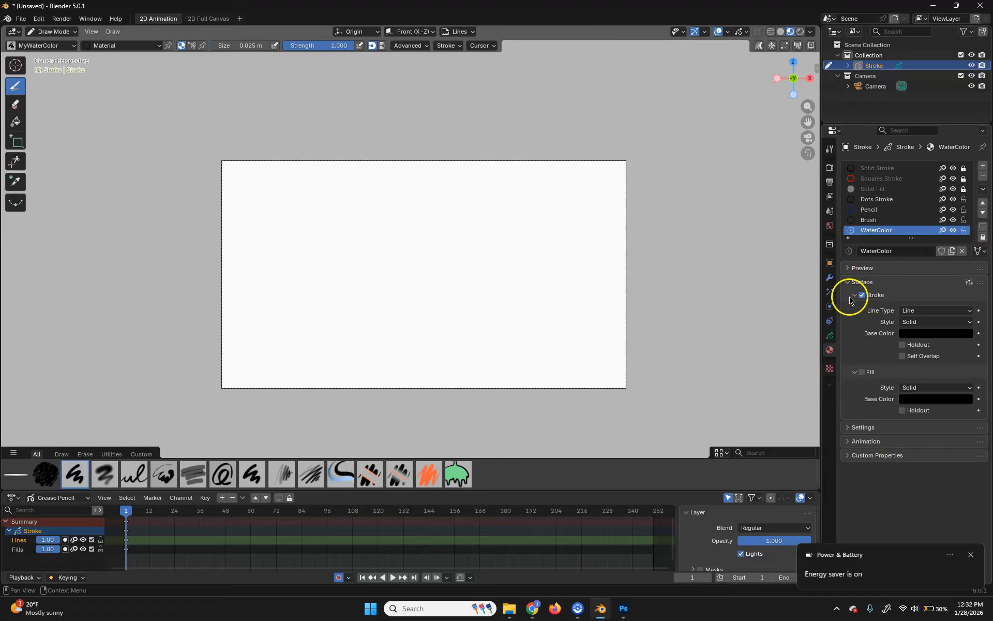
Step: Enable Fill on the WaterColor material, set its style to Texture and set the Blend to 1.000
{"action": "left_click", "coordinate": [868, 372]}
{"action": "left_click", "coordinate": [865, 372]}
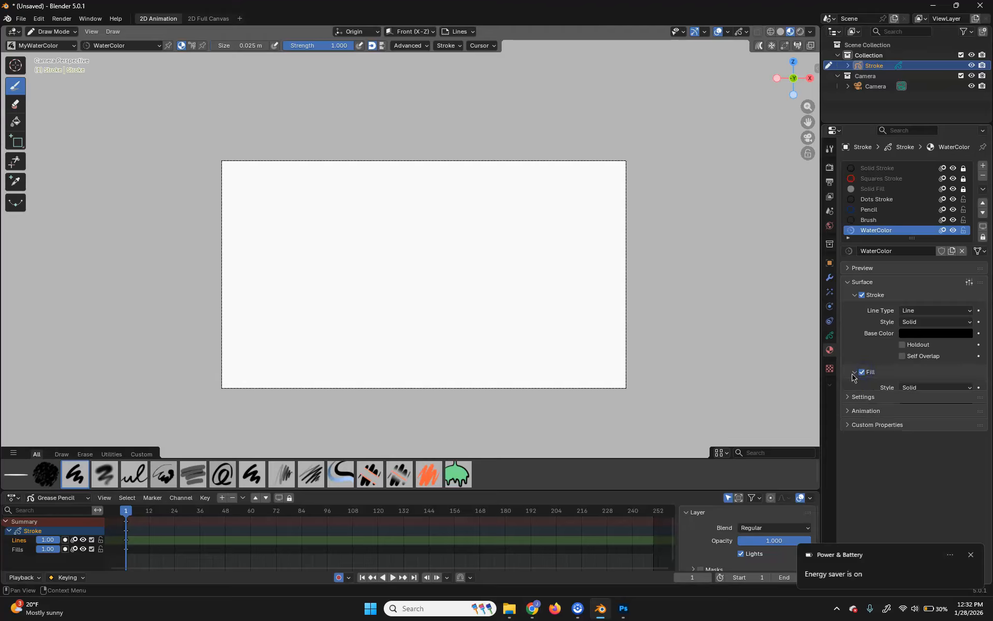
{"action": "left_click", "coordinate": [954, 387]}
{"action": "left_click", "coordinate": [917, 422]}
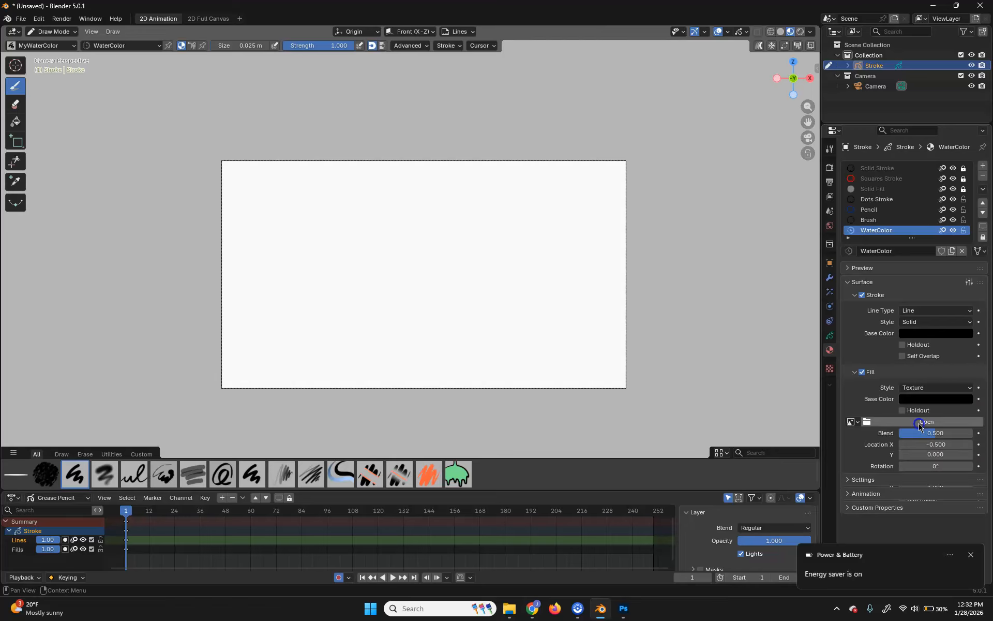
{"action": "left_click_drag", "start_coordinate": [904, 432], "coordinate": [955, 433]}
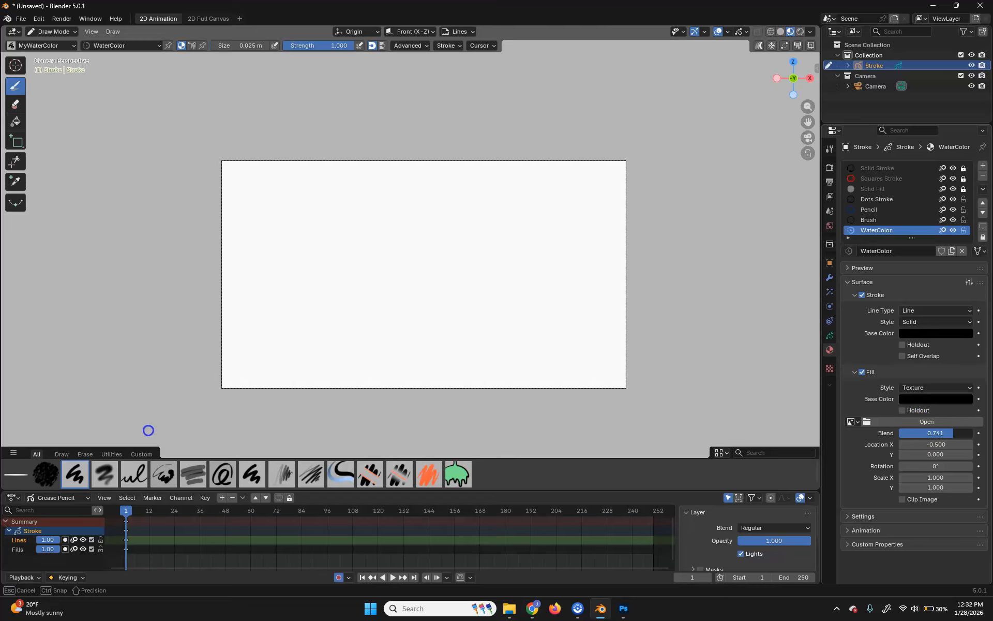
Step: Load the blue seamless watercolor texture image from the Downloads folder as the fill texture
{"action": "left_click", "coordinate": [926, 420]}
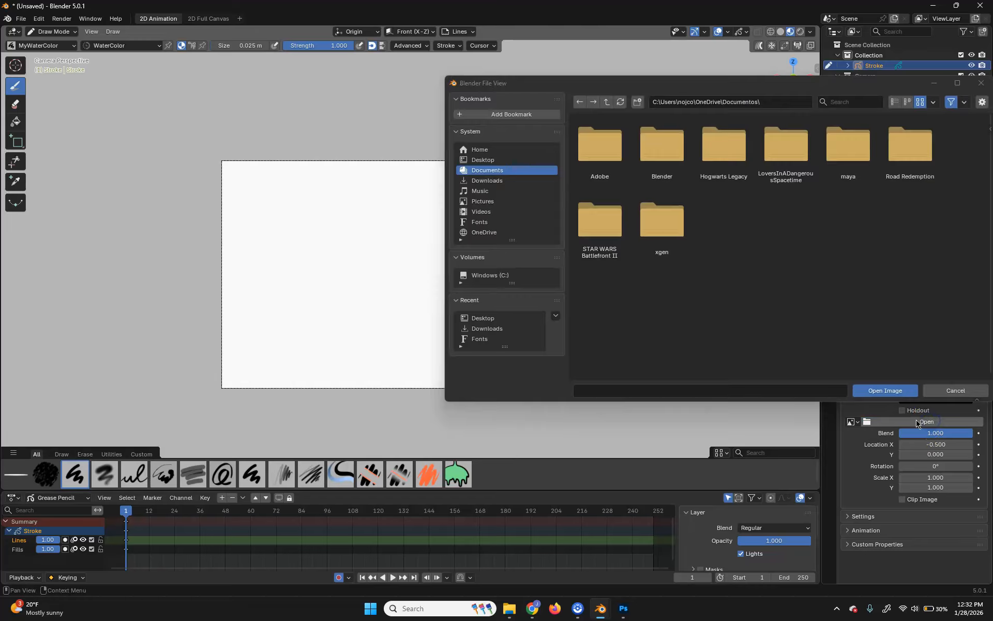
{"action": "left_click", "coordinate": [492, 181]}
{"action": "scroll", "coordinate": [899, 285], "scroll_direction": "down", "scroll_amount": 5}
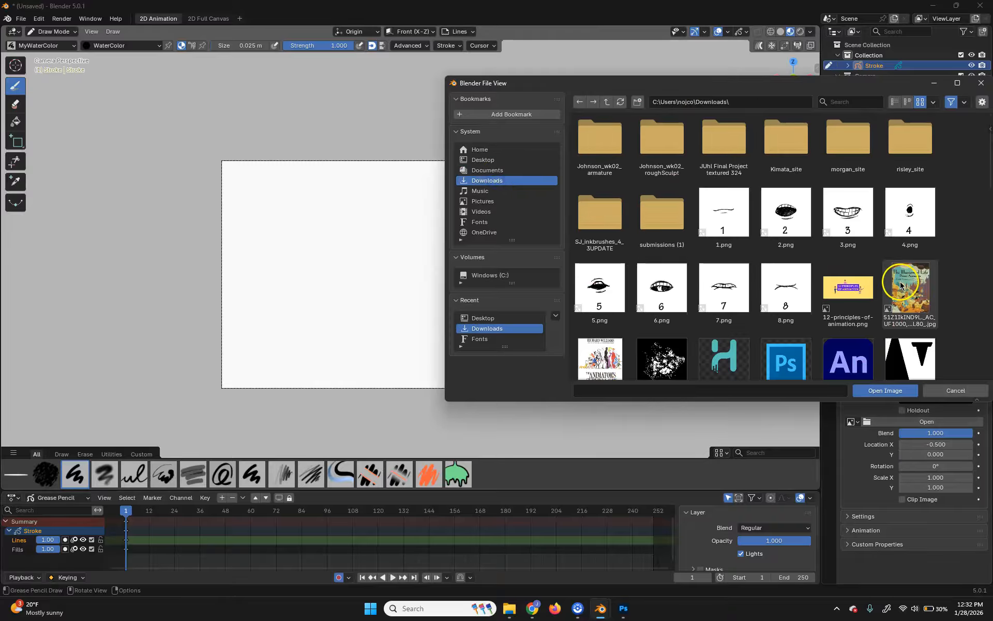
{"action": "scroll", "coordinate": [899, 285], "scroll_direction": "down", "scroll_amount": 10}
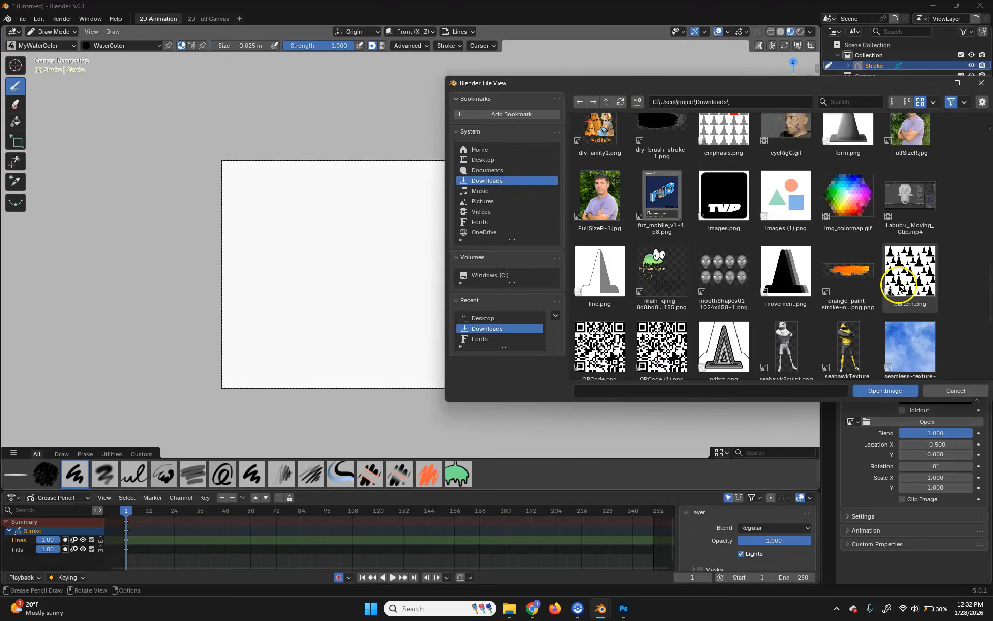
{"action": "left_click", "coordinate": [910, 360]}
{"action": "left_click", "coordinate": [885, 390]}
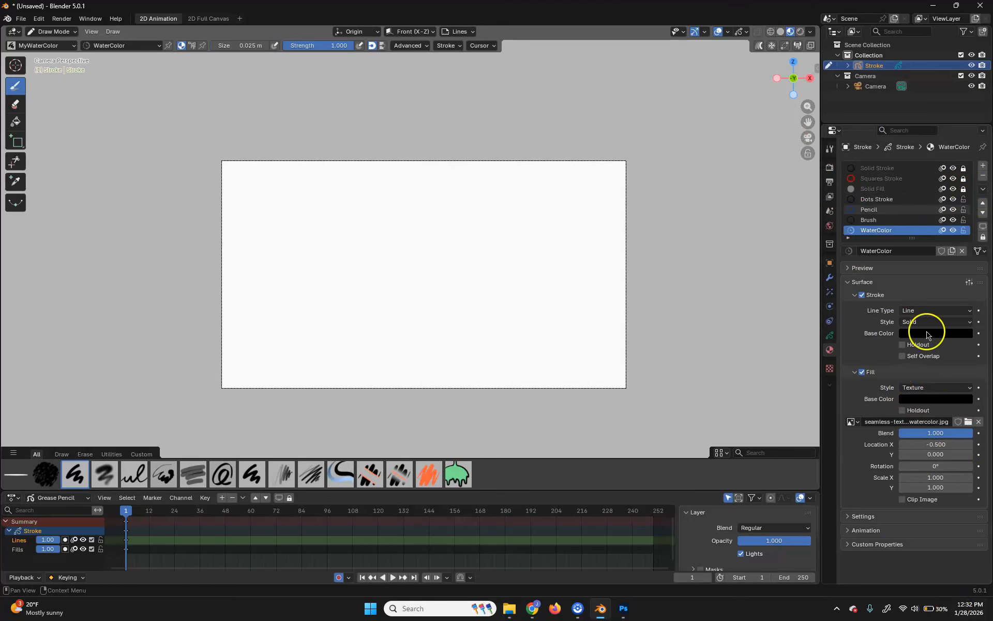
Step: Try the fill texture at a Blend of 1.000 and 0.352 with freehand curves, undoing each test stroke
{"action": "mouse_move", "coordinate": [276, 272]}
{"action": "left_mouse_down"}
{"action": "mouse_move", "coordinate": [421, 208]}
{"action": "mouse_move", "coordinate": [507, 315]}
{"action": "left_mouse_up"}
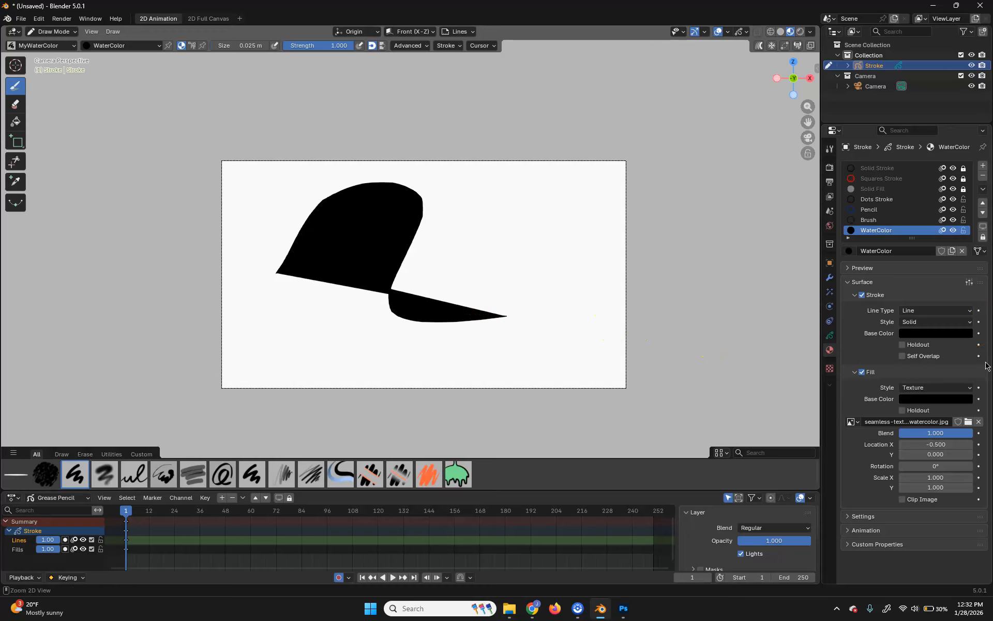
{"action": "key", "text": "ctrl+z"}
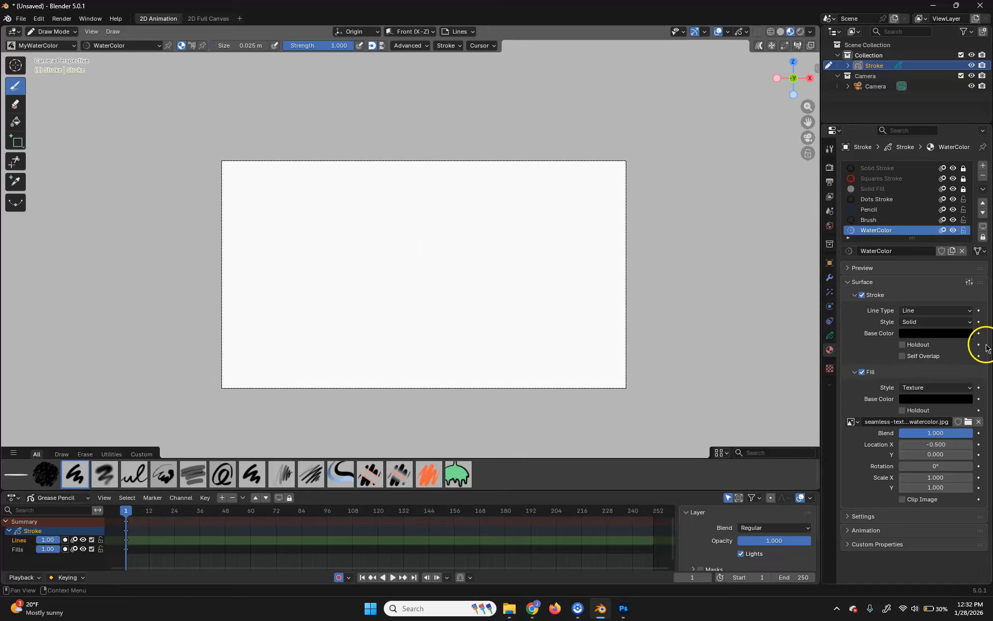
{"action": "left_click_drag", "start_coordinate": [962, 433], "coordinate": [948, 433]}
{"action": "left_click_drag", "start_coordinate": [122, 435], "coordinate": [114, 434]}
{"action": "mouse_move", "coordinate": [288, 241]}
{"action": "left_mouse_down"}
{"action": "mouse_move", "coordinate": [374, 192]}
{"action": "mouse_move", "coordinate": [552, 330]}
{"action": "left_mouse_up"}
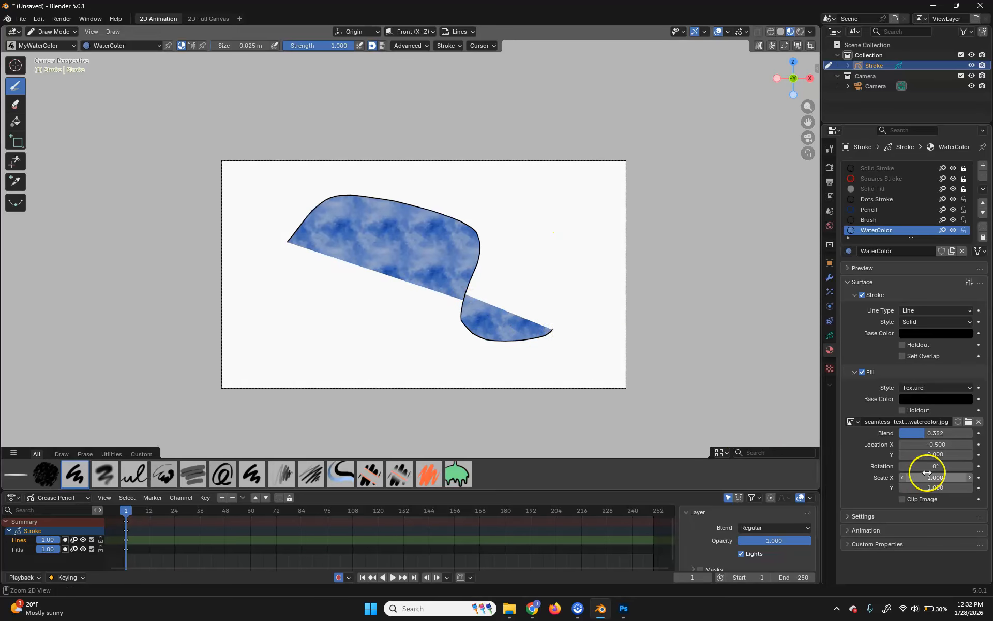
{"action": "key", "text": "ctrl+z"}
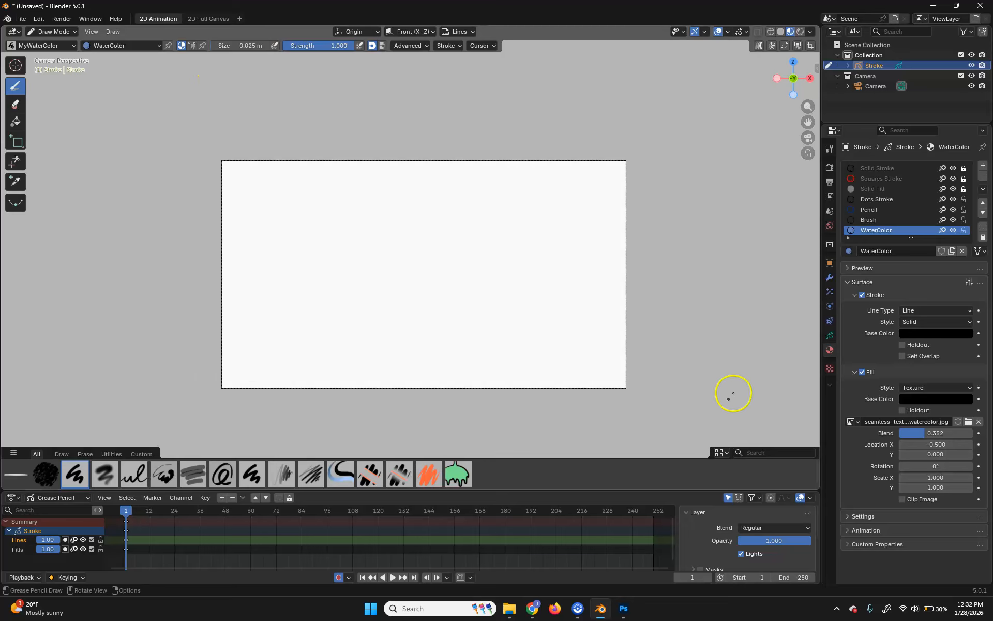
Step: Set the base color of the WaterColor material's fill to a bright orange
{"action": "left_click", "coordinate": [957, 399]}
{"action": "left_click_drag", "start_coordinate": [965, 264], "coordinate": [964, 219]}
{"action": "left_click", "coordinate": [896, 304]}
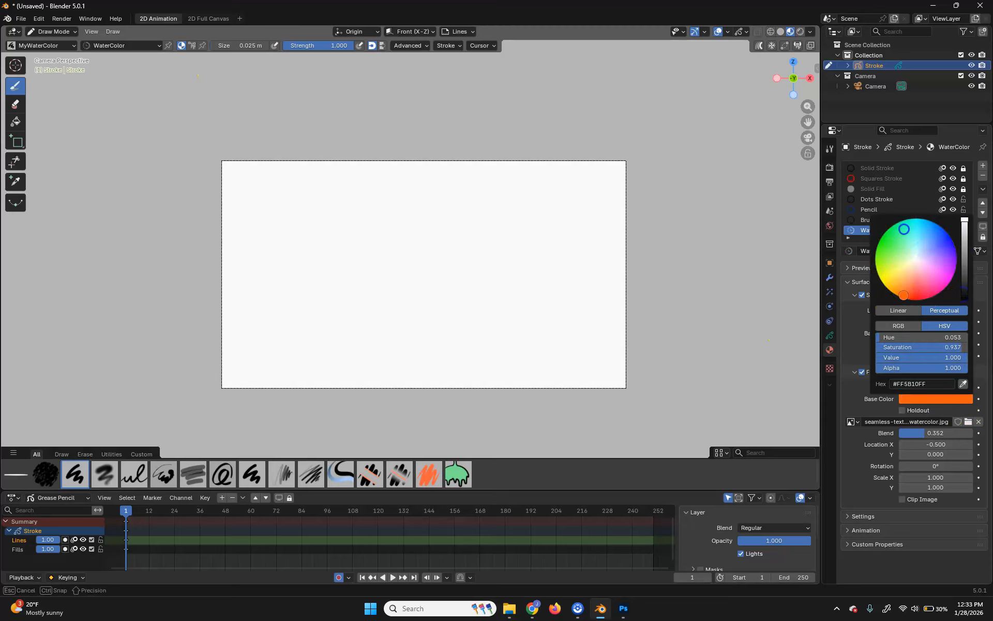
Step: Test the orange-tinted fill with freehand curves, trying a Blend of 0.903, and undo each test stroke
{"action": "mouse_move", "coordinate": [236, 304]}
{"action": "left_mouse_down"}
{"action": "mouse_move", "coordinate": [257, 270]}
{"action": "mouse_move", "coordinate": [531, 295]}
{"action": "left_mouse_up"}
{"action": "key", "text": "ctrl+z"}
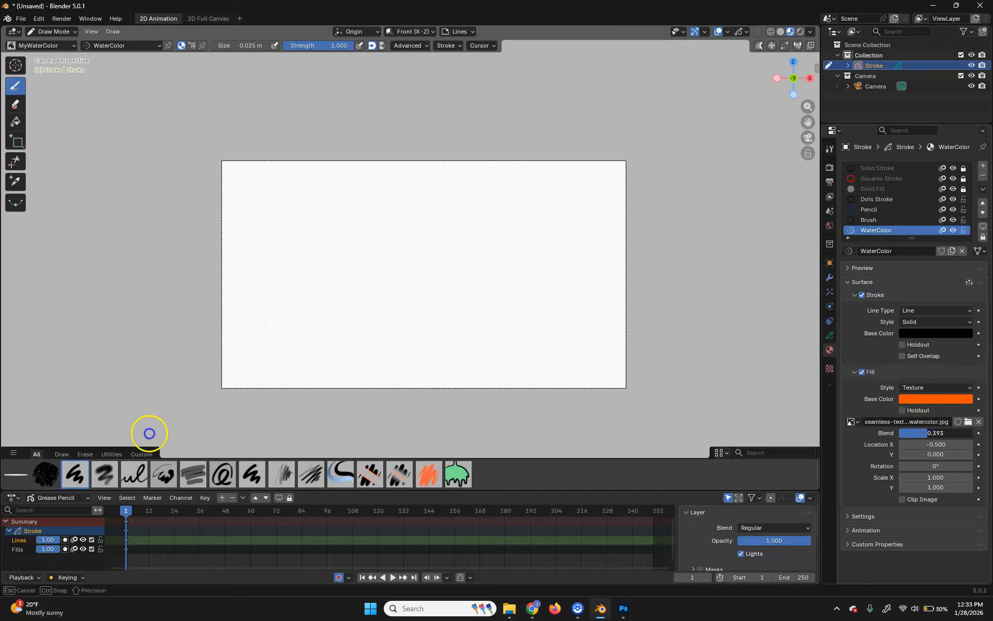
{"action": "left_click_drag", "start_coordinate": [290, 246], "coordinate": [512, 310]}
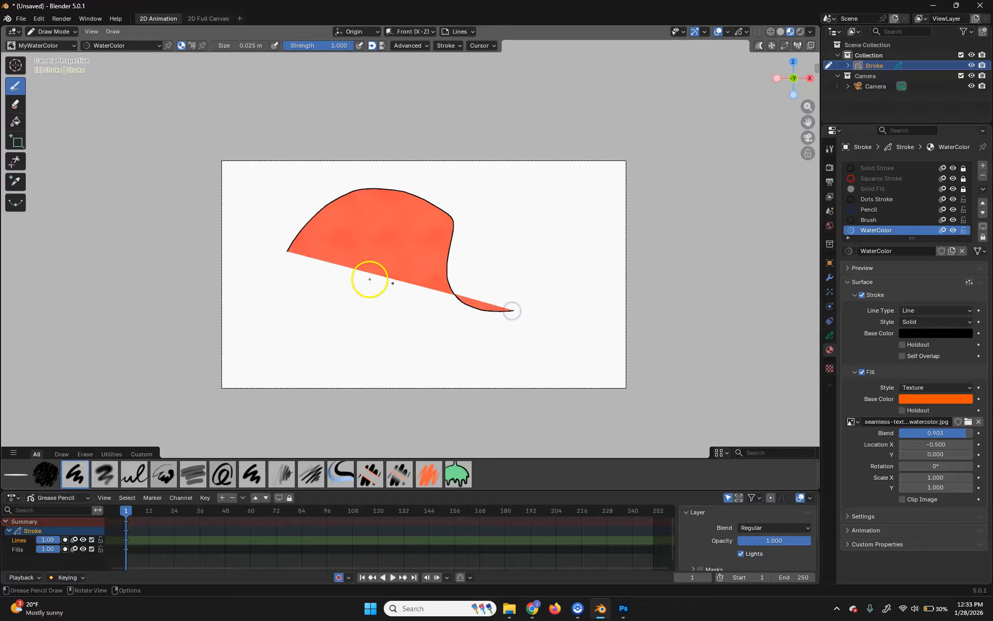
{"action": "key", "text": "ctrl+z"}
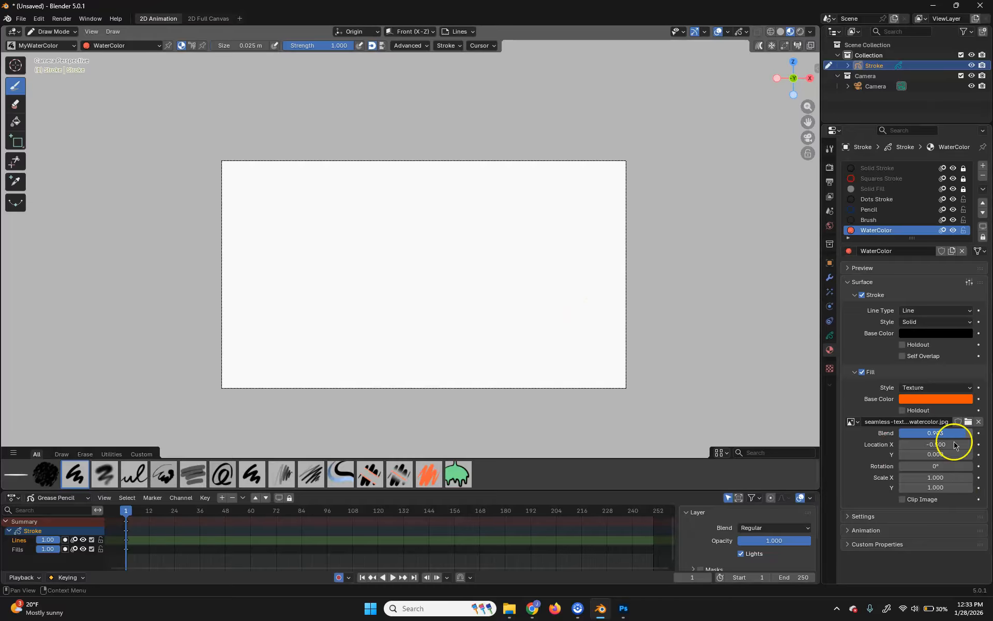
Step: Set the fill texture's Blend to 0.455, test it with a freehand curve and undo the stroke
{"action": "left_click_drag", "start_coordinate": [957, 433], "coordinate": [936, 433]}
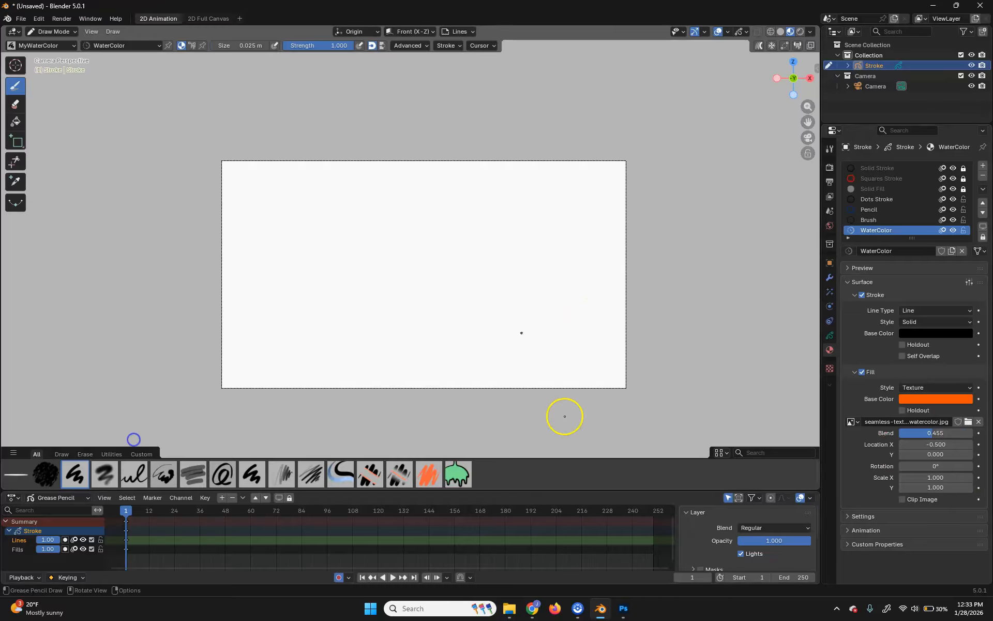
{"action": "mouse_move", "coordinate": [304, 275]}
{"action": "left_mouse_down"}
{"action": "mouse_move", "coordinate": [410, 199]}
{"action": "mouse_move", "coordinate": [519, 330]}
{"action": "left_mouse_up"}
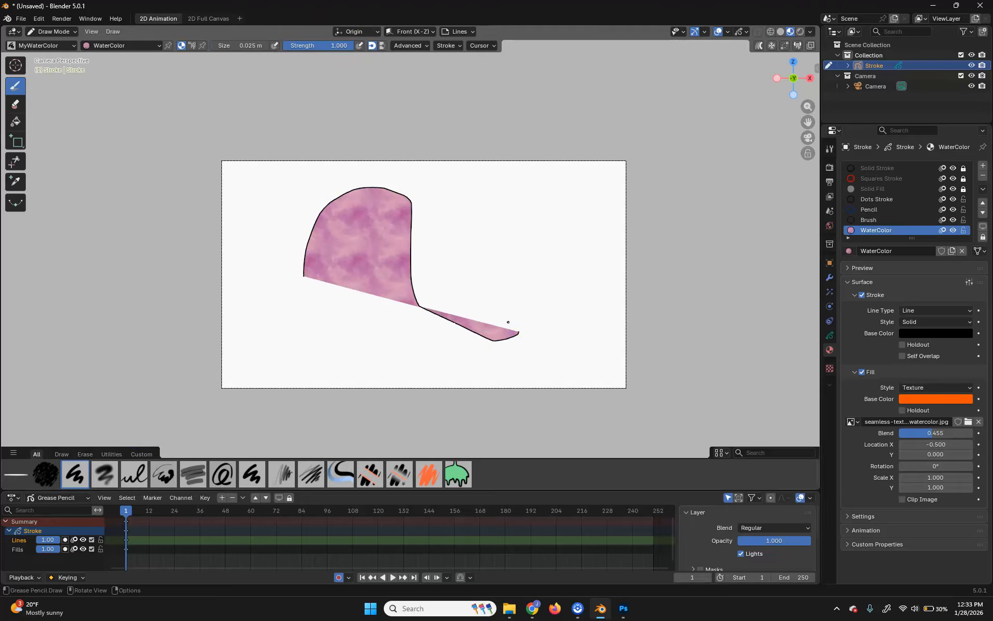
{"action": "scroll", "coordinate": [508, 321], "scroll_direction": "up", "scroll_amount": 1}
{"action": "key", "text": "ctrl+z"}
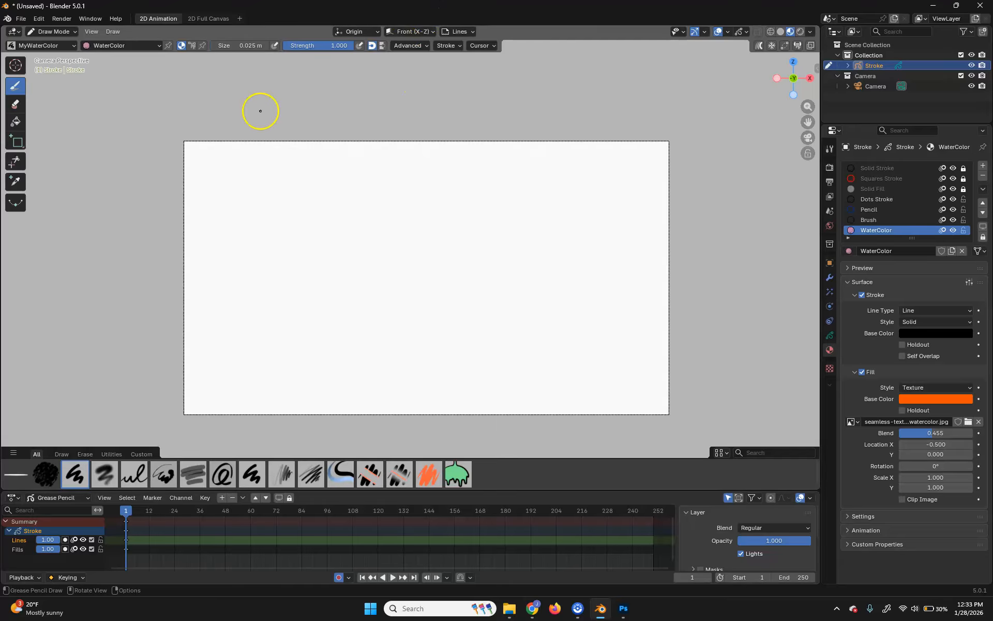
Step: Pin the WaterColor material to the MyWaterColor brush and enable Outline in its stroke post-processing, leaving the outline material empty
{"action": "left_click", "coordinate": [168, 46]}
{"action": "left_click", "coordinate": [411, 46]}
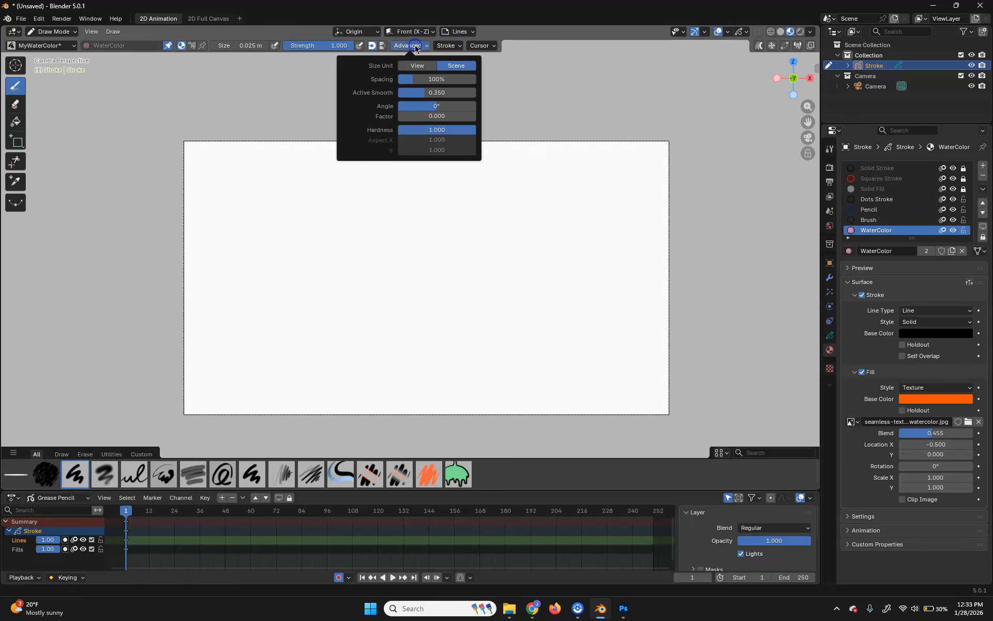
{"action": "mouse_move", "coordinate": [450, 47]}
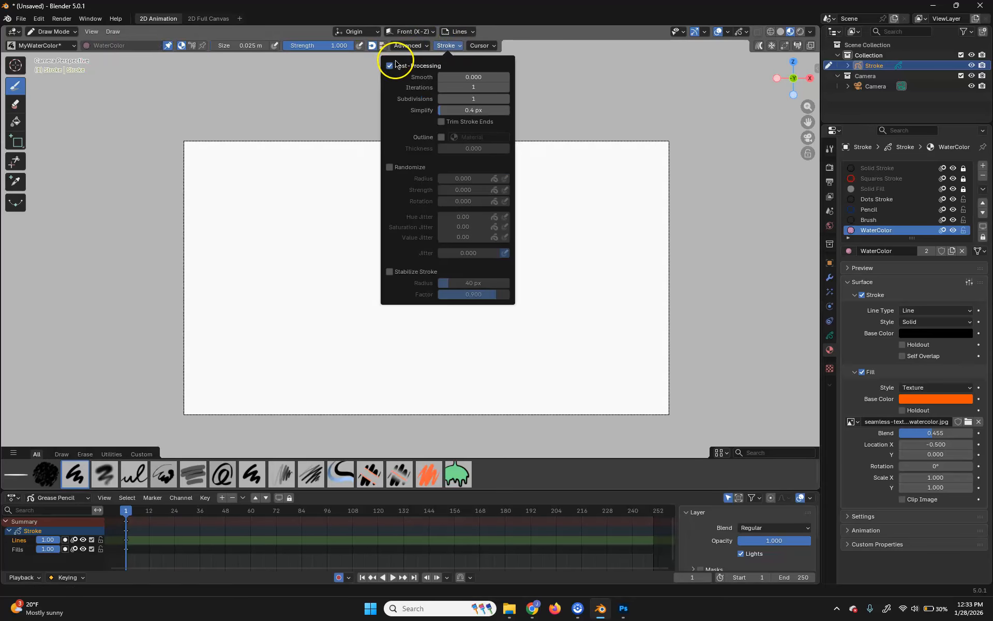
{"action": "left_click", "coordinate": [441, 137]}
{"action": "left_click", "coordinate": [469, 139]}
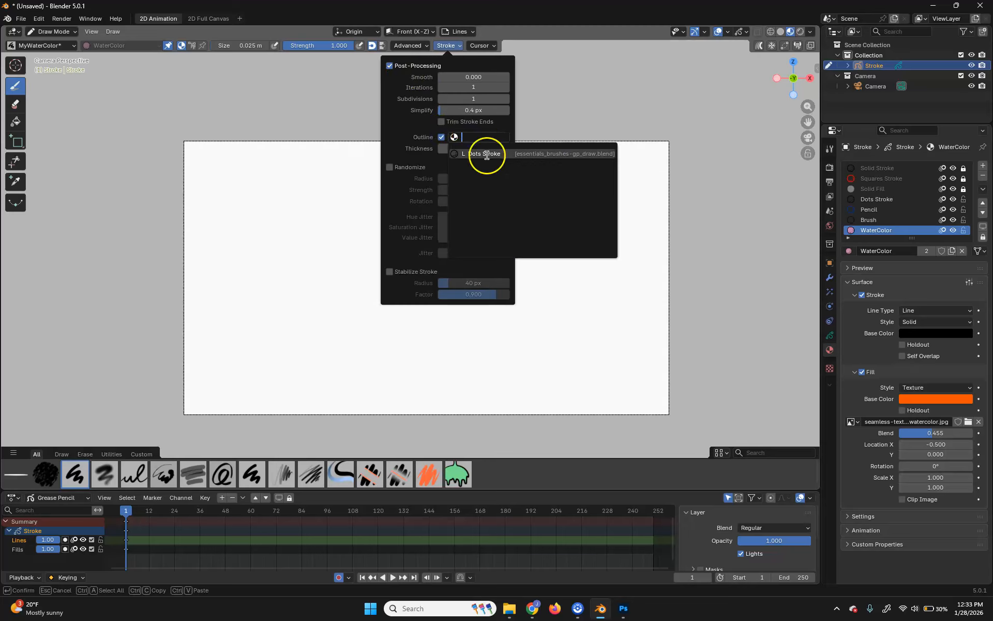
{"action": "left_click", "coordinate": [482, 131]}
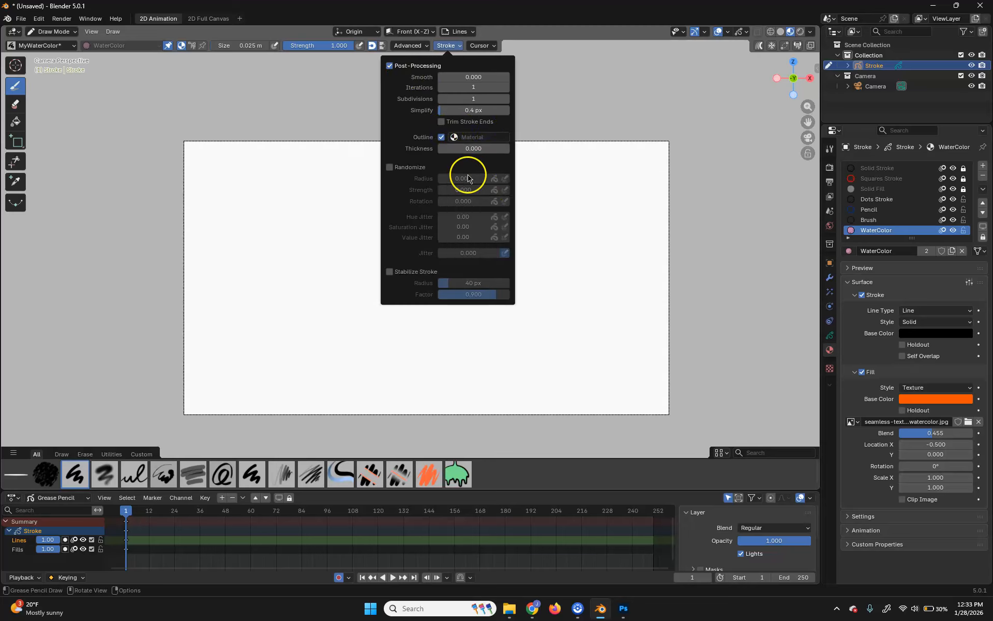
Step: Enlarge the brush size to 0.35 m, checking it with freehand curves before and after and undoing both
{"action": "left_click_drag", "start_coordinate": [239, 249], "coordinate": [538, 253]}
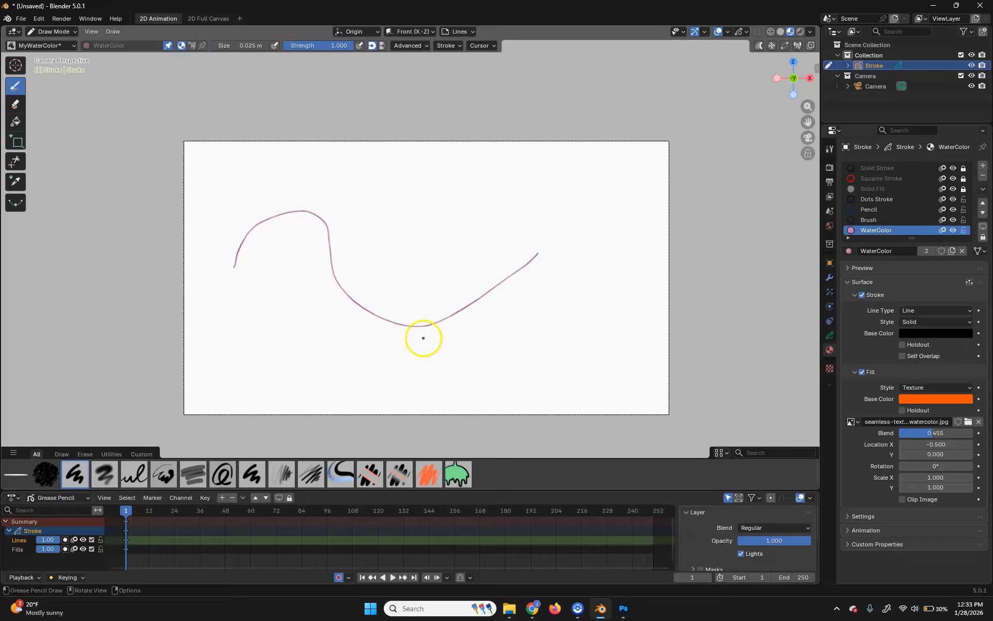
{"action": "key", "text": "ctrl+z"}
{"action": "key", "text": "bracketright"}
{"action": "key", "text": "bracketright"}
{"action": "key", "text": "bracketright"}
{"action": "key", "text": "bracketright"}
{"action": "key", "text": "bracketright"}
{"action": "key", "text": "bracketright"}
{"action": "key", "text": "bracketright"}
{"action": "key", "text": "bracketright"}
{"action": "key", "text": "bracketright"}
{"action": "key", "text": "bracketright"}
{"action": "key", "text": "bracketright"}
{"action": "key", "text": "bracketright"}
{"action": "key", "text": "bracketright"}
{"action": "key", "text": "bracketright"}
{"action": "key", "text": "bracketright"}
{"action": "key", "text": "bracketright"}
{"action": "key", "text": "bracketright"}
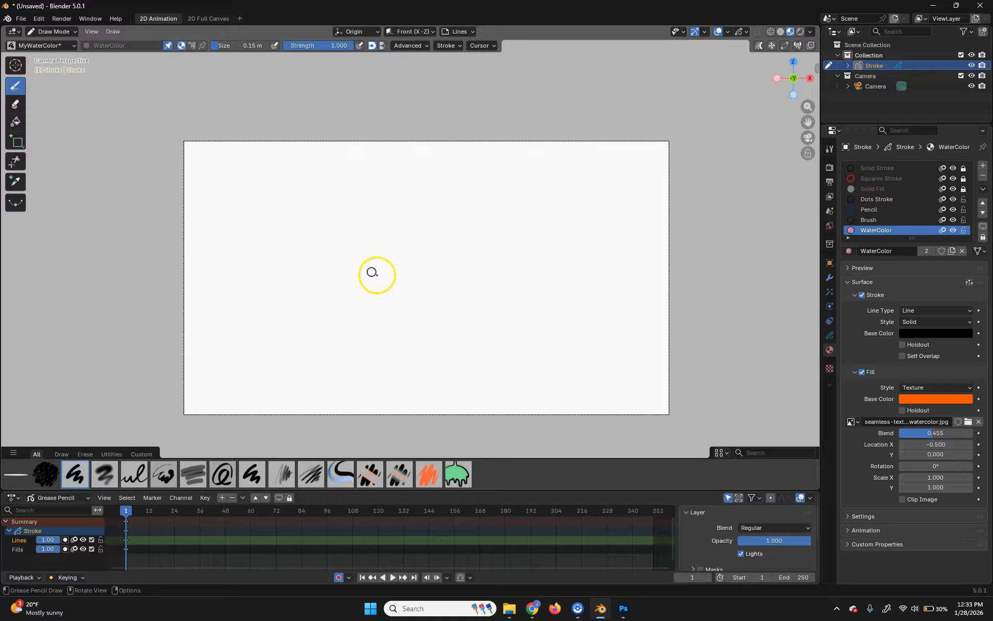
{"action": "key", "text": "bracketright"}
{"action": "mouse_move", "coordinate": [224, 193]}
{"action": "left_mouse_down"}
{"action": "mouse_move", "coordinate": [290, 246]}
{"action": "mouse_move", "coordinate": [538, 256]}
{"action": "left_mouse_up"}
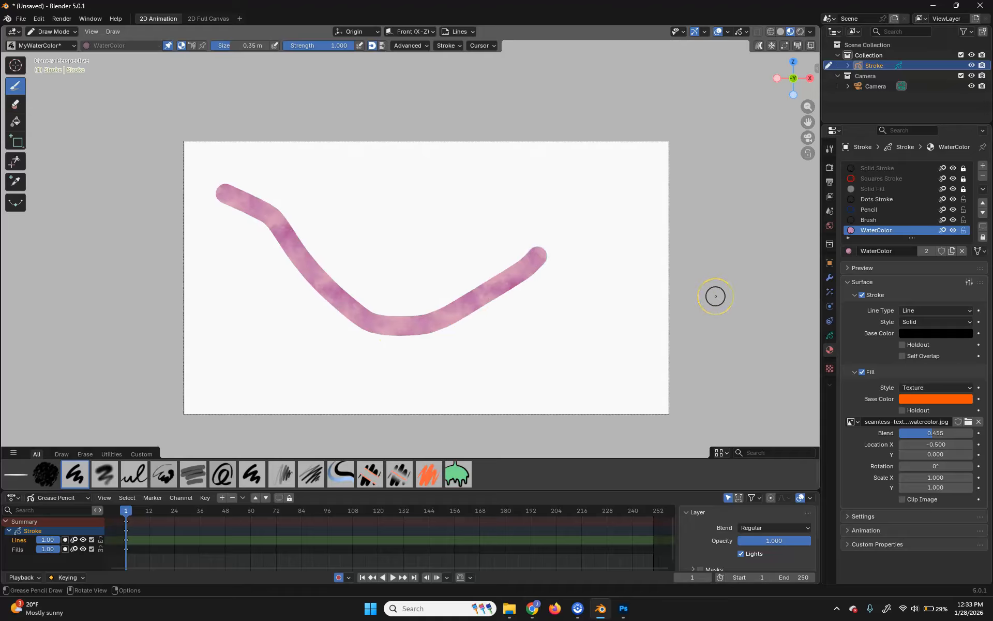
{"action": "key", "text": "ctrl+z"}
Step: Draw a large zigzag curve and several overlapping diagonal strokes across the canvas to test the watercolor brush
{"action": "mouse_move", "coordinate": [295, 335]}
{"action": "left_mouse_down"}
{"action": "mouse_move", "coordinate": [267, 351]}
{"action": "mouse_move", "coordinate": [340, 224]}
{"action": "mouse_move", "coordinate": [375, 362]}
{"action": "mouse_move", "coordinate": [590, 195]}
{"action": "left_mouse_up"}
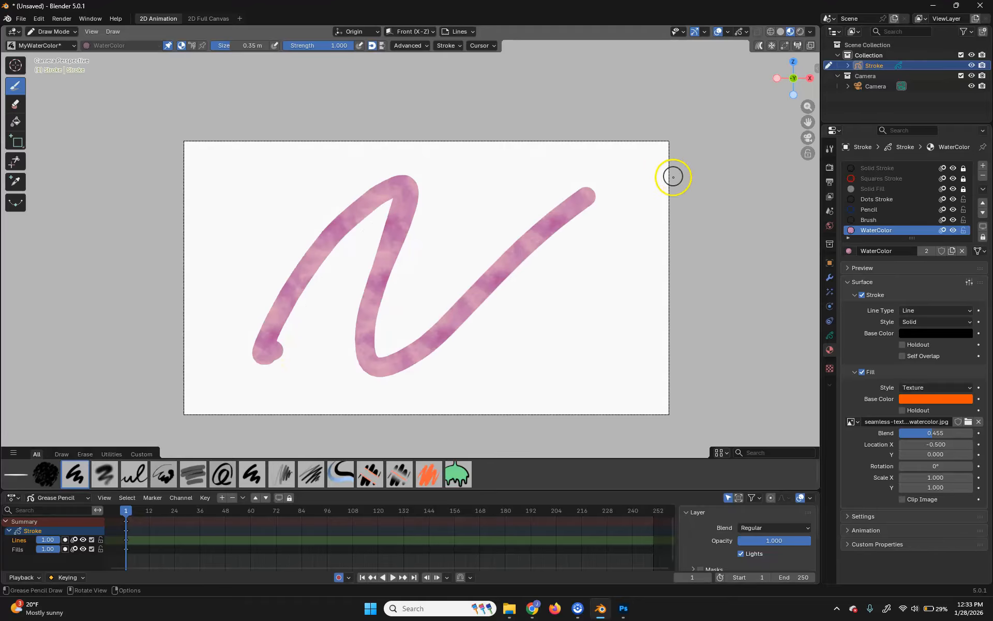
{"action": "mouse_move", "coordinate": [450, 376]}
{"action": "left_mouse_down"}
{"action": "mouse_move", "coordinate": [525, 192]}
{"action": "mouse_move", "coordinate": [540, 223]}
{"action": "left_mouse_up"}
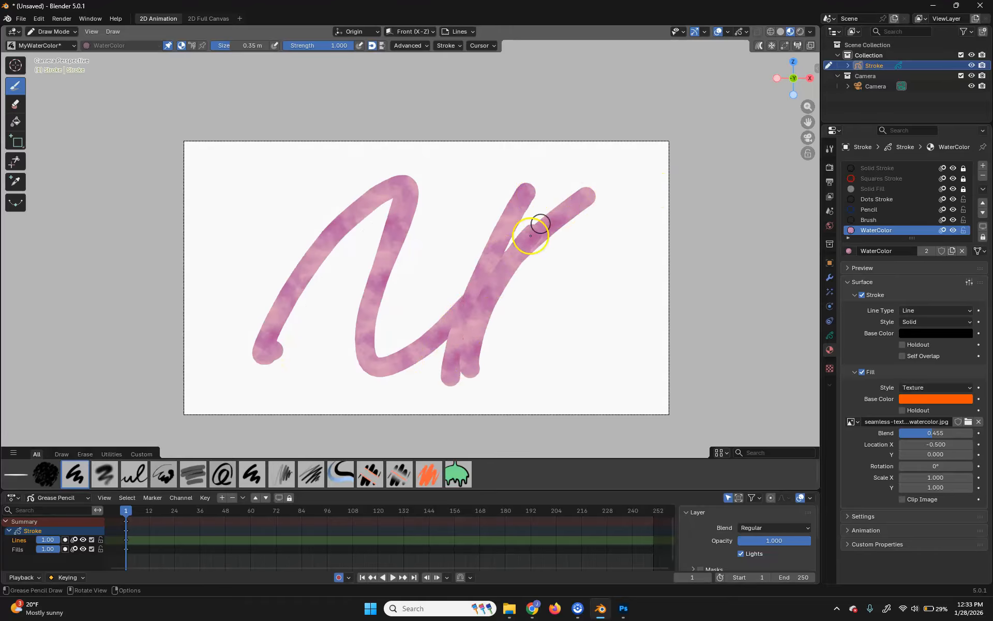
{"action": "left_click_drag", "start_coordinate": [476, 373], "coordinate": [611, 230]}
{"action": "left_click_drag", "start_coordinate": [530, 363], "coordinate": [668, 224]}
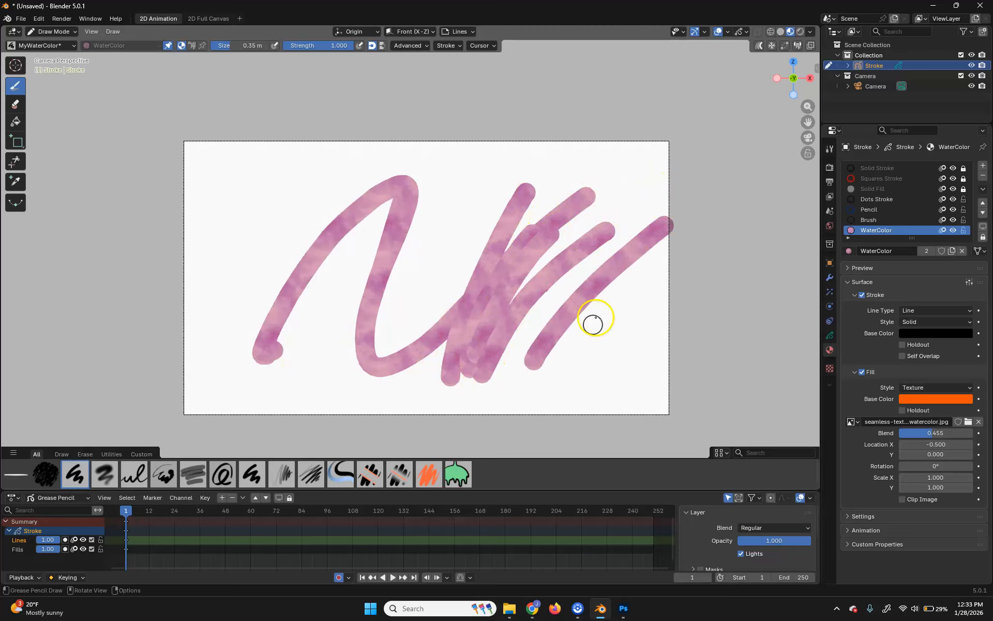
{"action": "left_click_drag", "start_coordinate": [591, 354], "coordinate": [620, 140]}
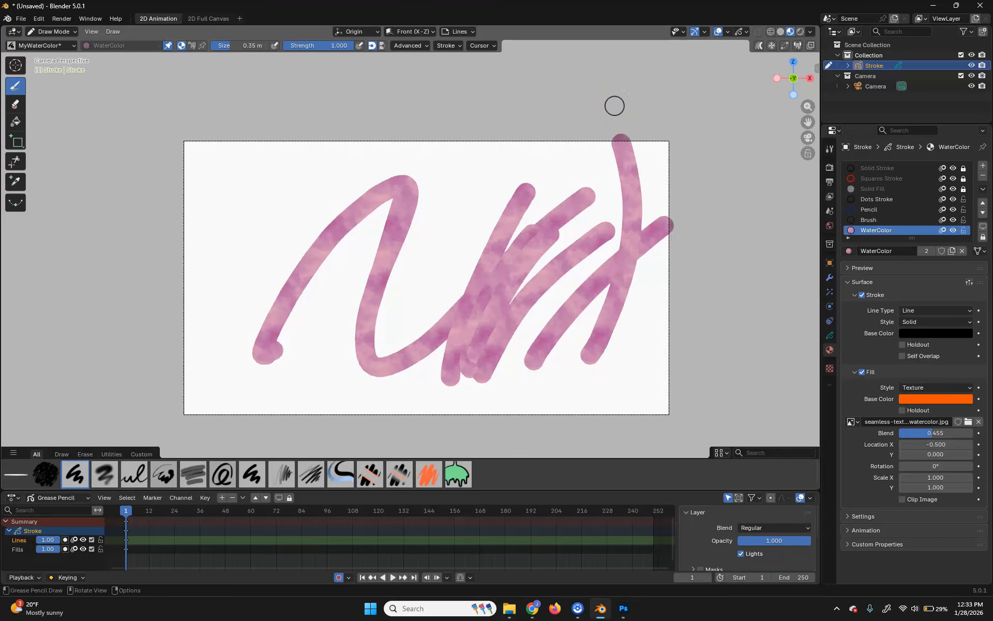
Step: Enable pressure sensitivity for the brush's Strength and draw light zigzag strokes over the canvas's left and middle
{"action": "left_click", "coordinate": [829, 148]}
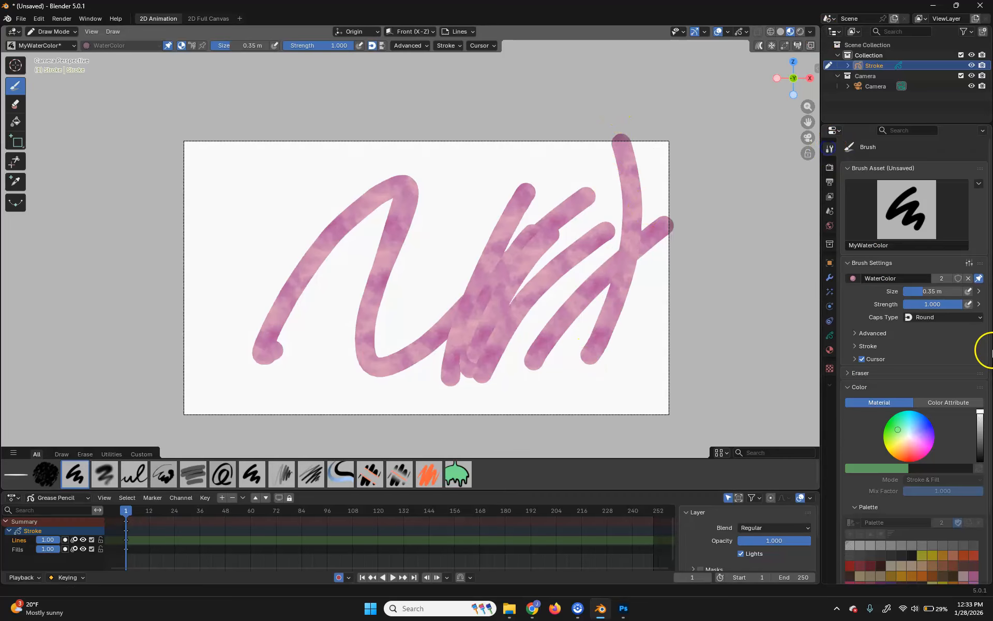
{"action": "left_click", "coordinate": [868, 346]}
{"action": "left_click", "coordinate": [868, 345]}
{"action": "left_click", "coordinate": [872, 333]}
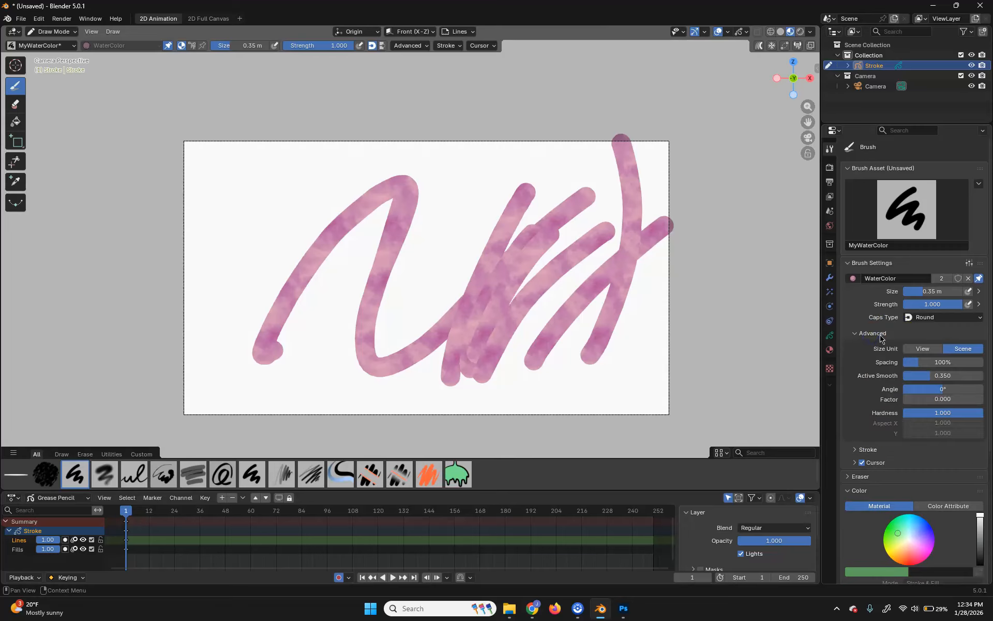
{"action": "left_click", "coordinate": [408, 46]}
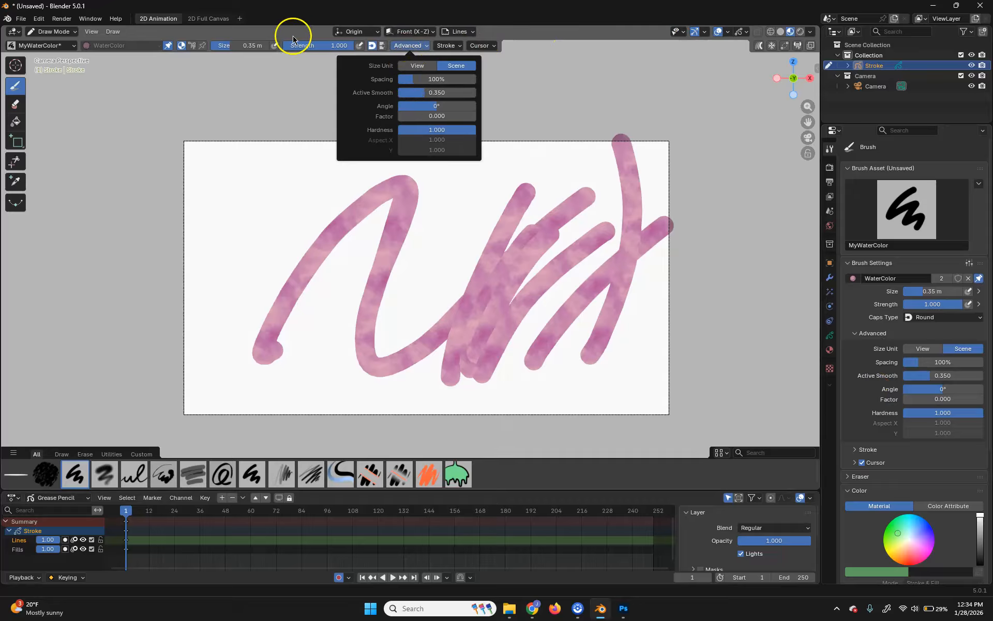
{"action": "left_click", "coordinate": [361, 46]}
{"action": "mouse_move", "coordinate": [218, 301]}
{"action": "left_mouse_down"}
{"action": "mouse_move", "coordinate": [251, 207]}
{"action": "mouse_move", "coordinate": [288, 343]}
{"action": "left_mouse_up"}
{"action": "left_click_drag", "start_coordinate": [344, 361], "coordinate": [512, 253]}
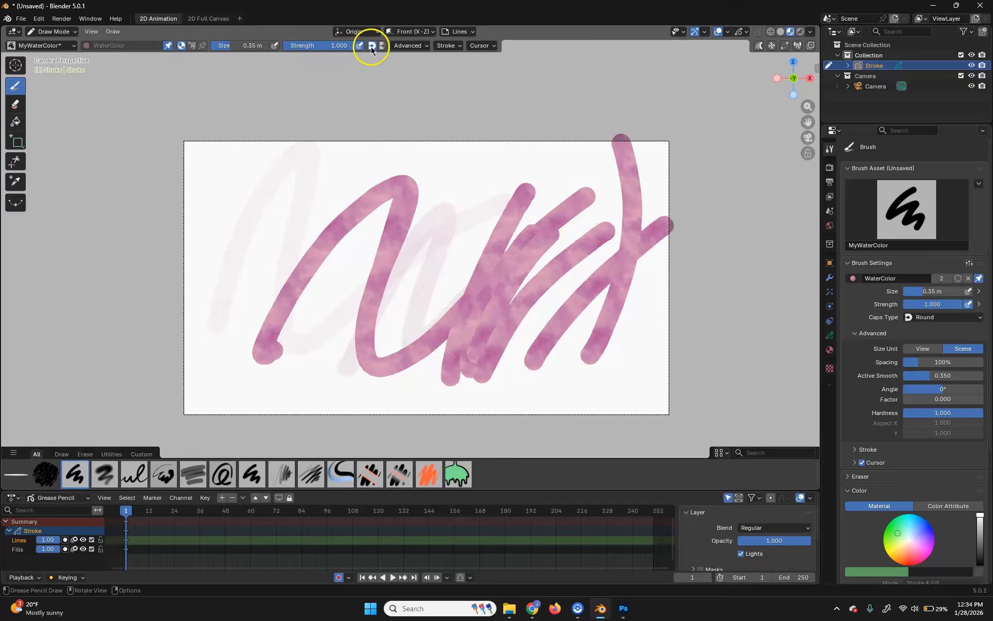
Step: Turn off Strength pressure sensitivity and draw full-strength zigzags and a large loop over the existing strokes
{"action": "mouse_move", "coordinate": [319, 371]}
{"action": "left_mouse_down"}
{"action": "mouse_move", "coordinate": [395, 270]}
{"action": "mouse_move", "coordinate": [534, 166]}
{"action": "left_mouse_up"}
{"action": "mouse_move", "coordinate": [434, 177]}
{"action": "left_mouse_down"}
{"action": "mouse_move", "coordinate": [415, 383]}
{"action": "mouse_move", "coordinate": [676, 196]}
{"action": "left_mouse_up"}
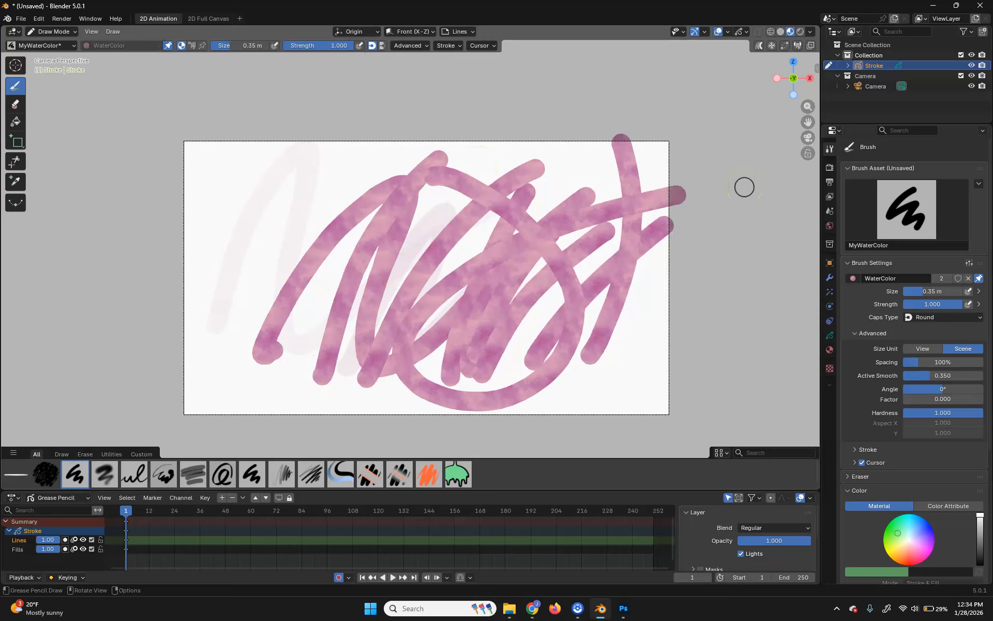